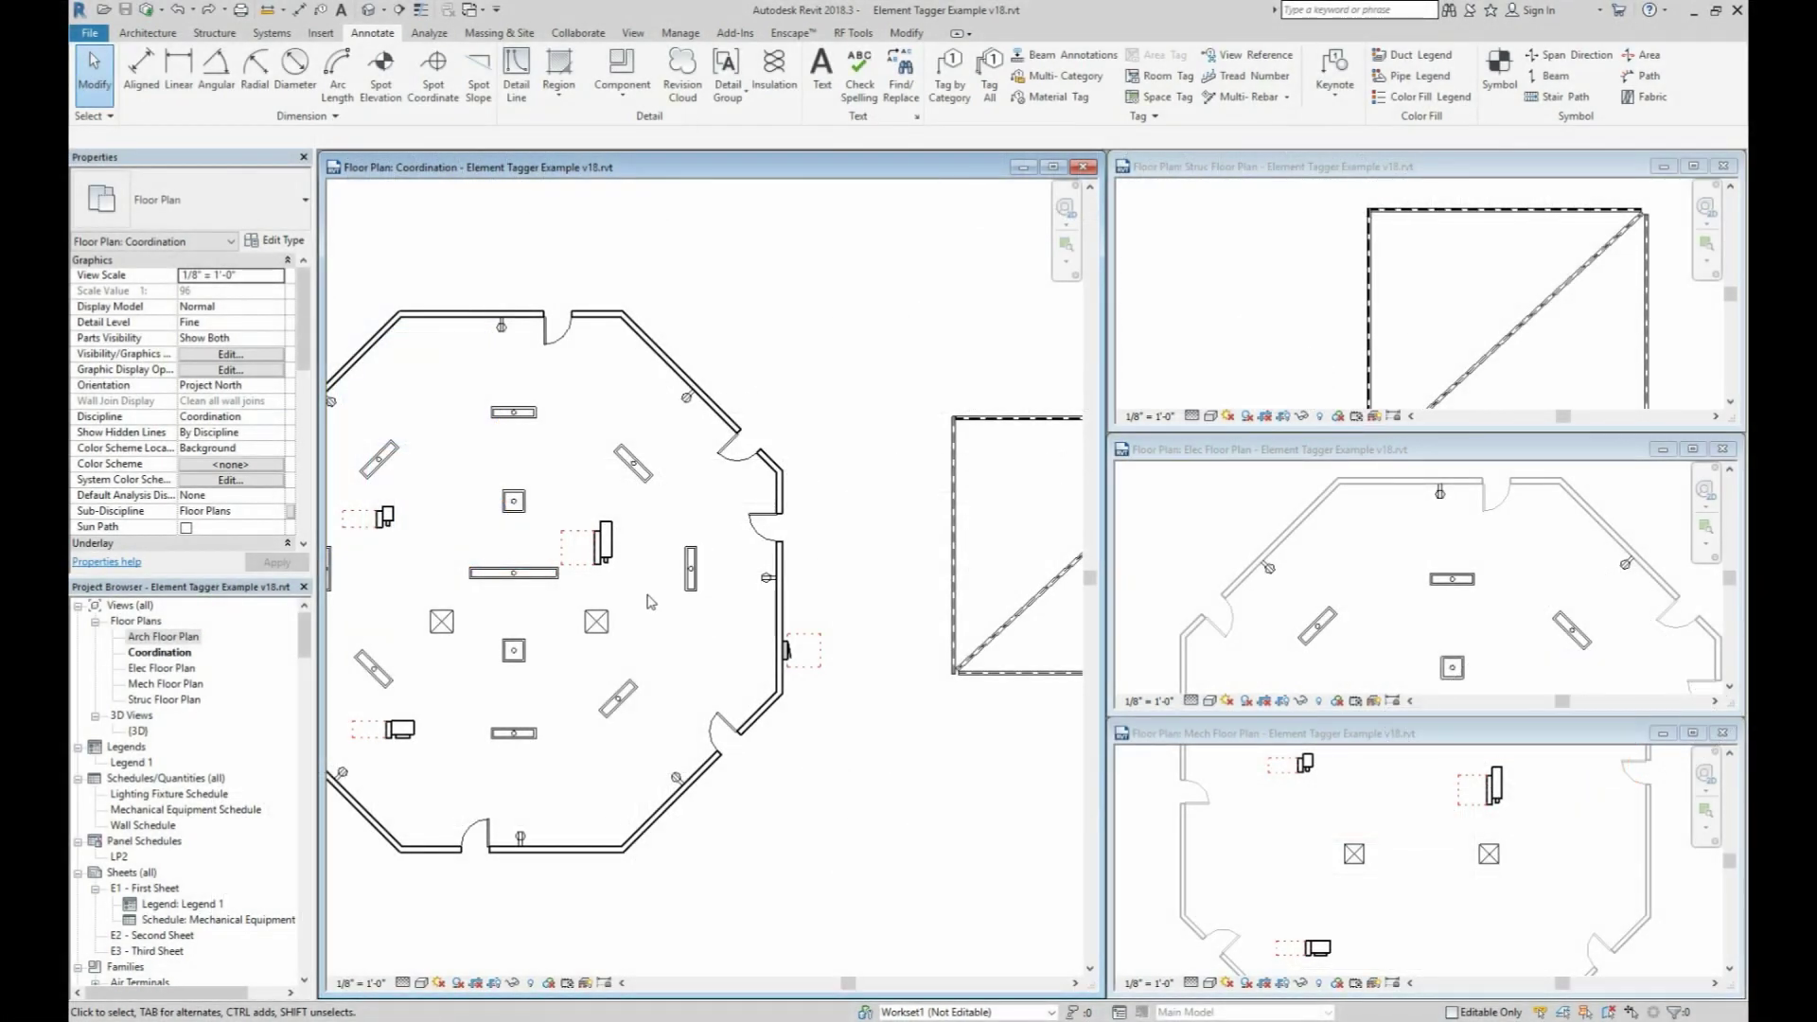
Tag two light fixtures with 5 tags and the west VAV unit with a VAV 17 tag, positioning the tags beside them
key("t")
key("g")
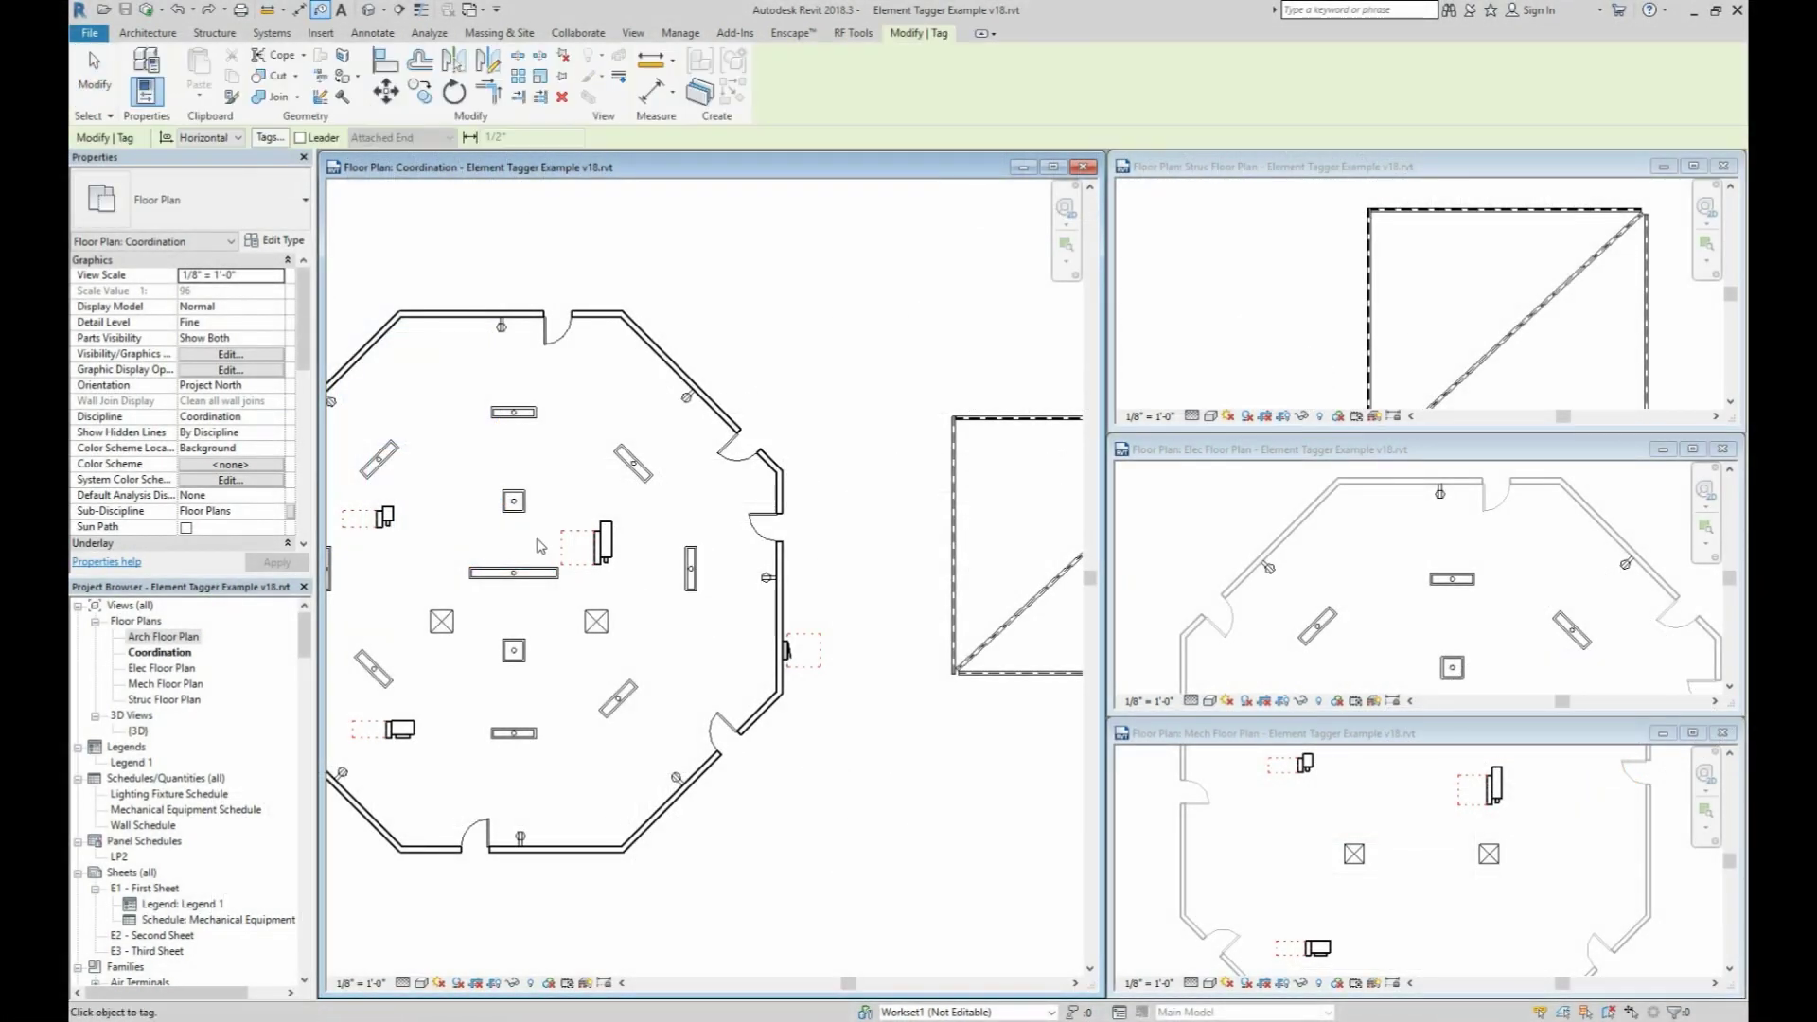
left_click(526, 517)
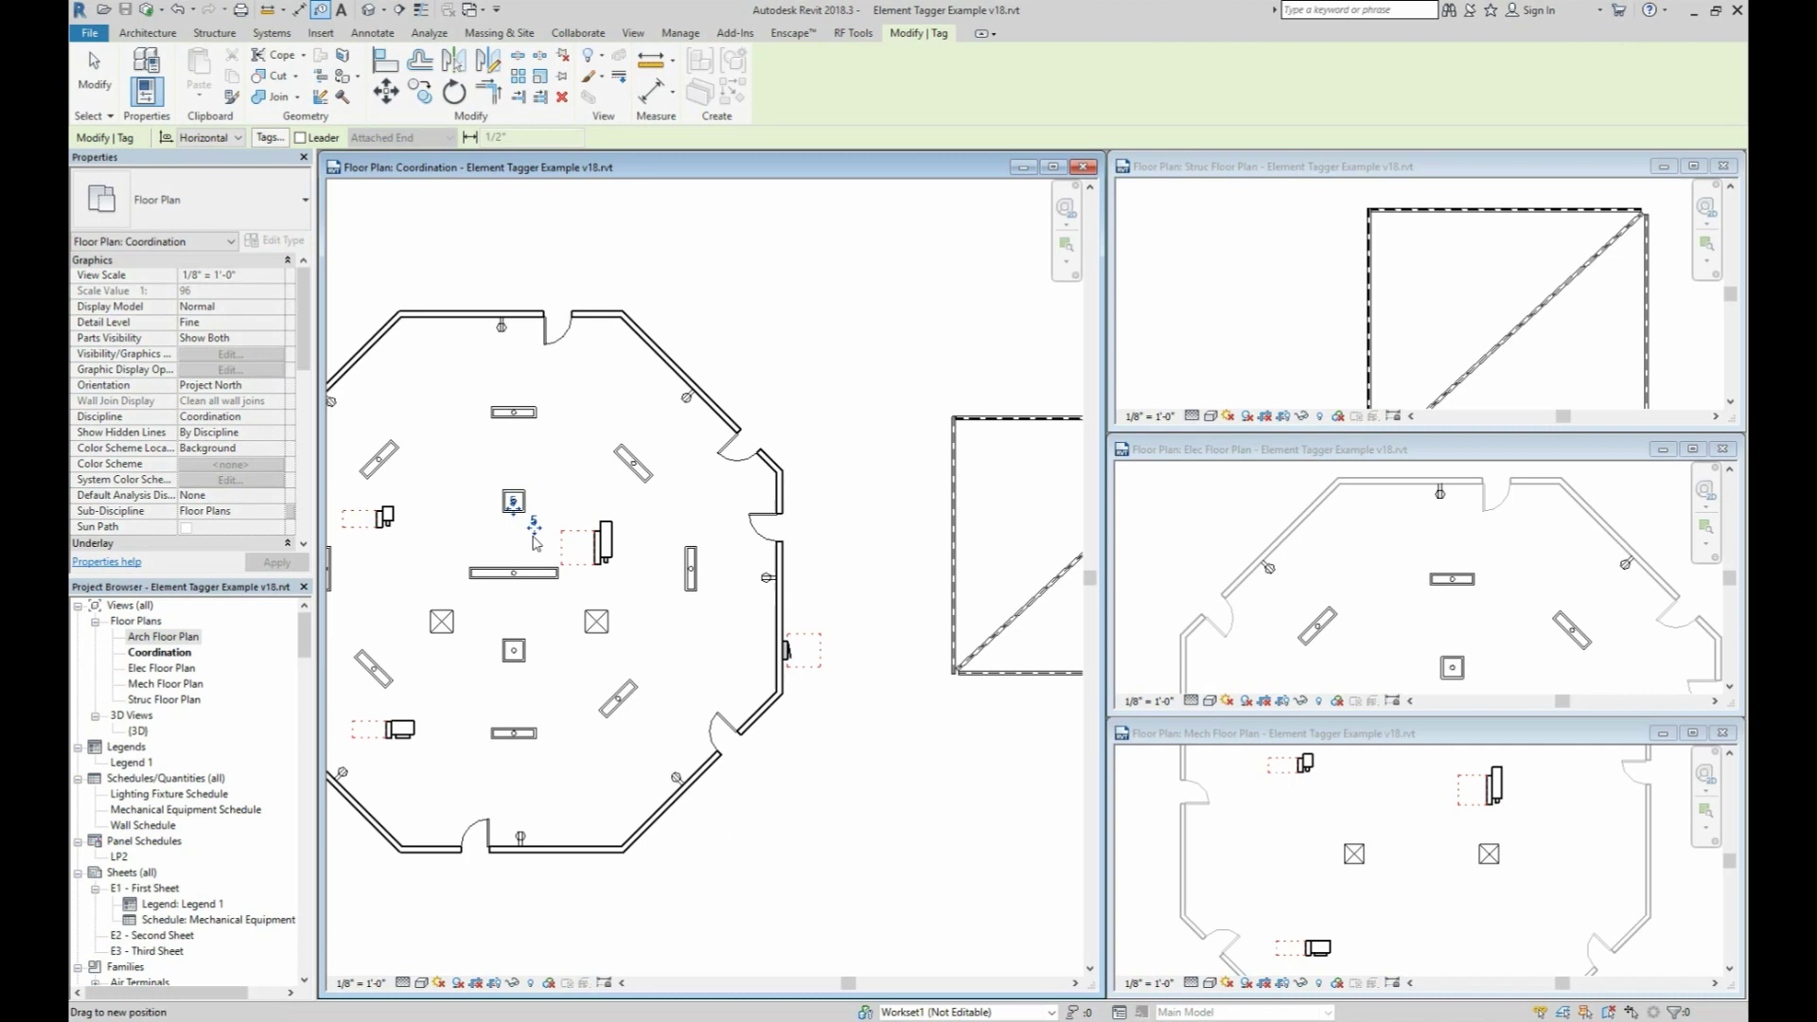
left_click(532, 594)
left_click_drag(532, 593, 567, 606)
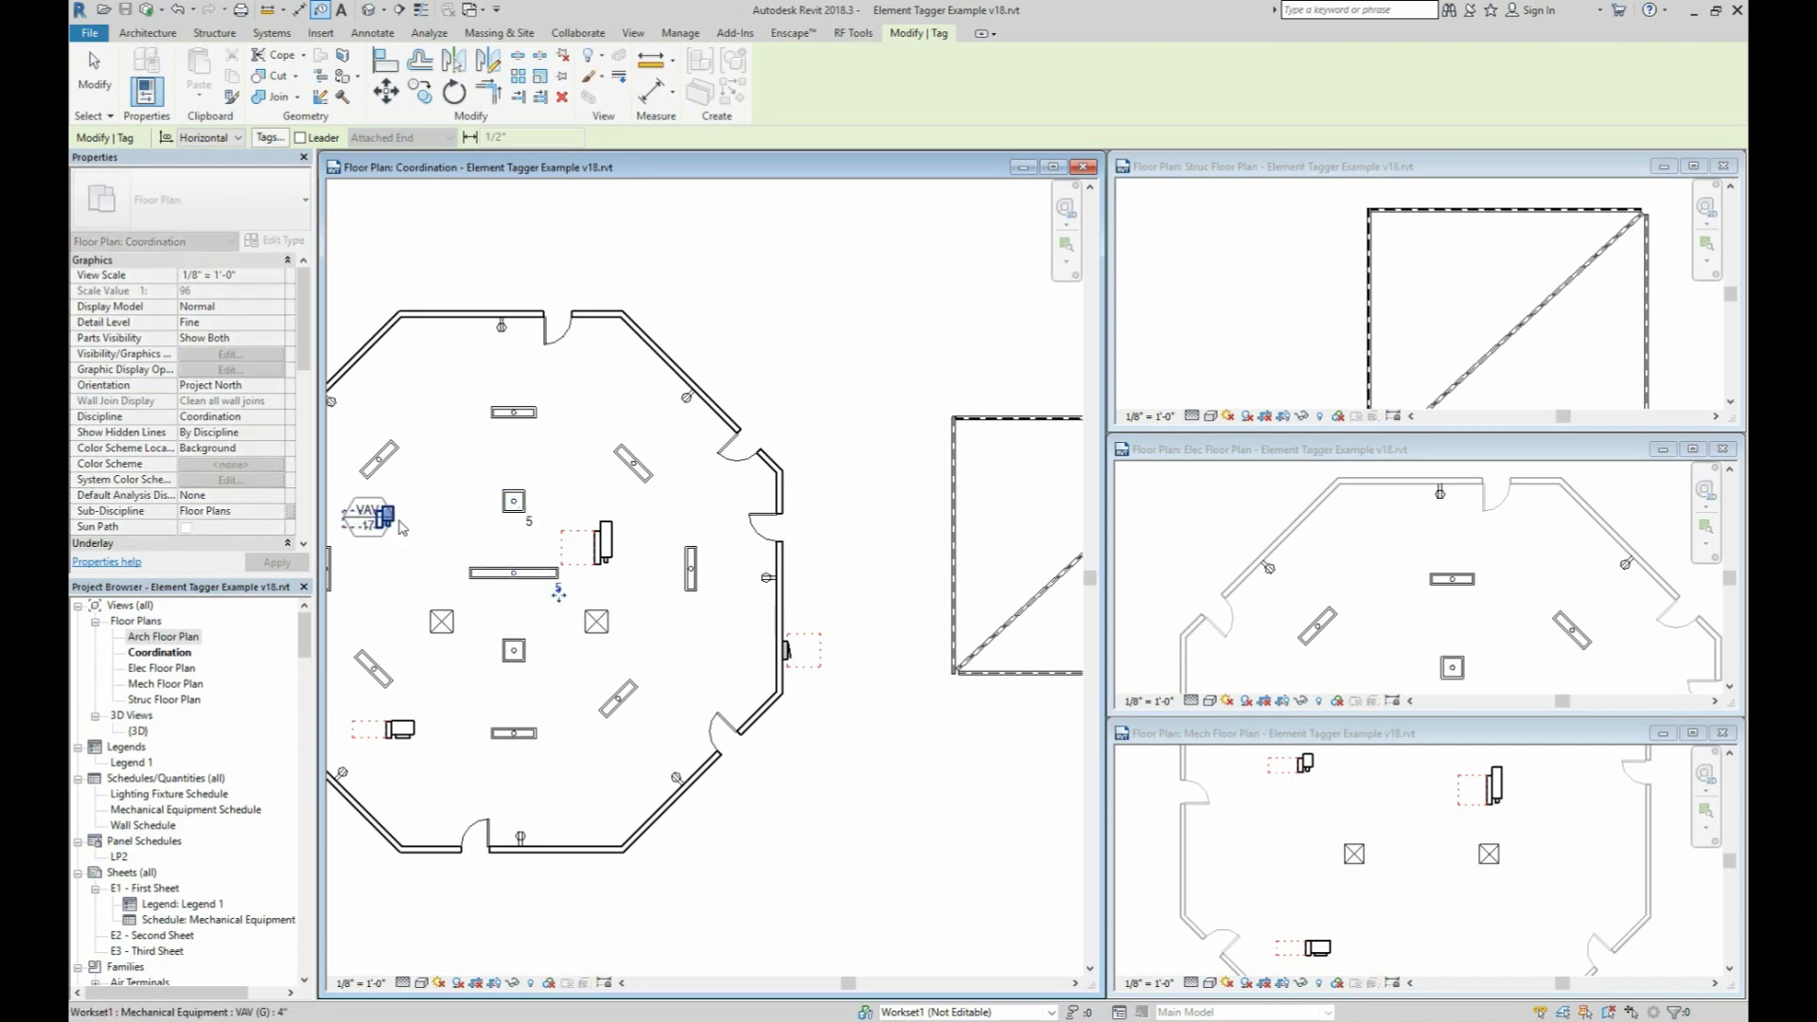
left_click(395, 526)
left_click_drag(396, 528, 427, 526)
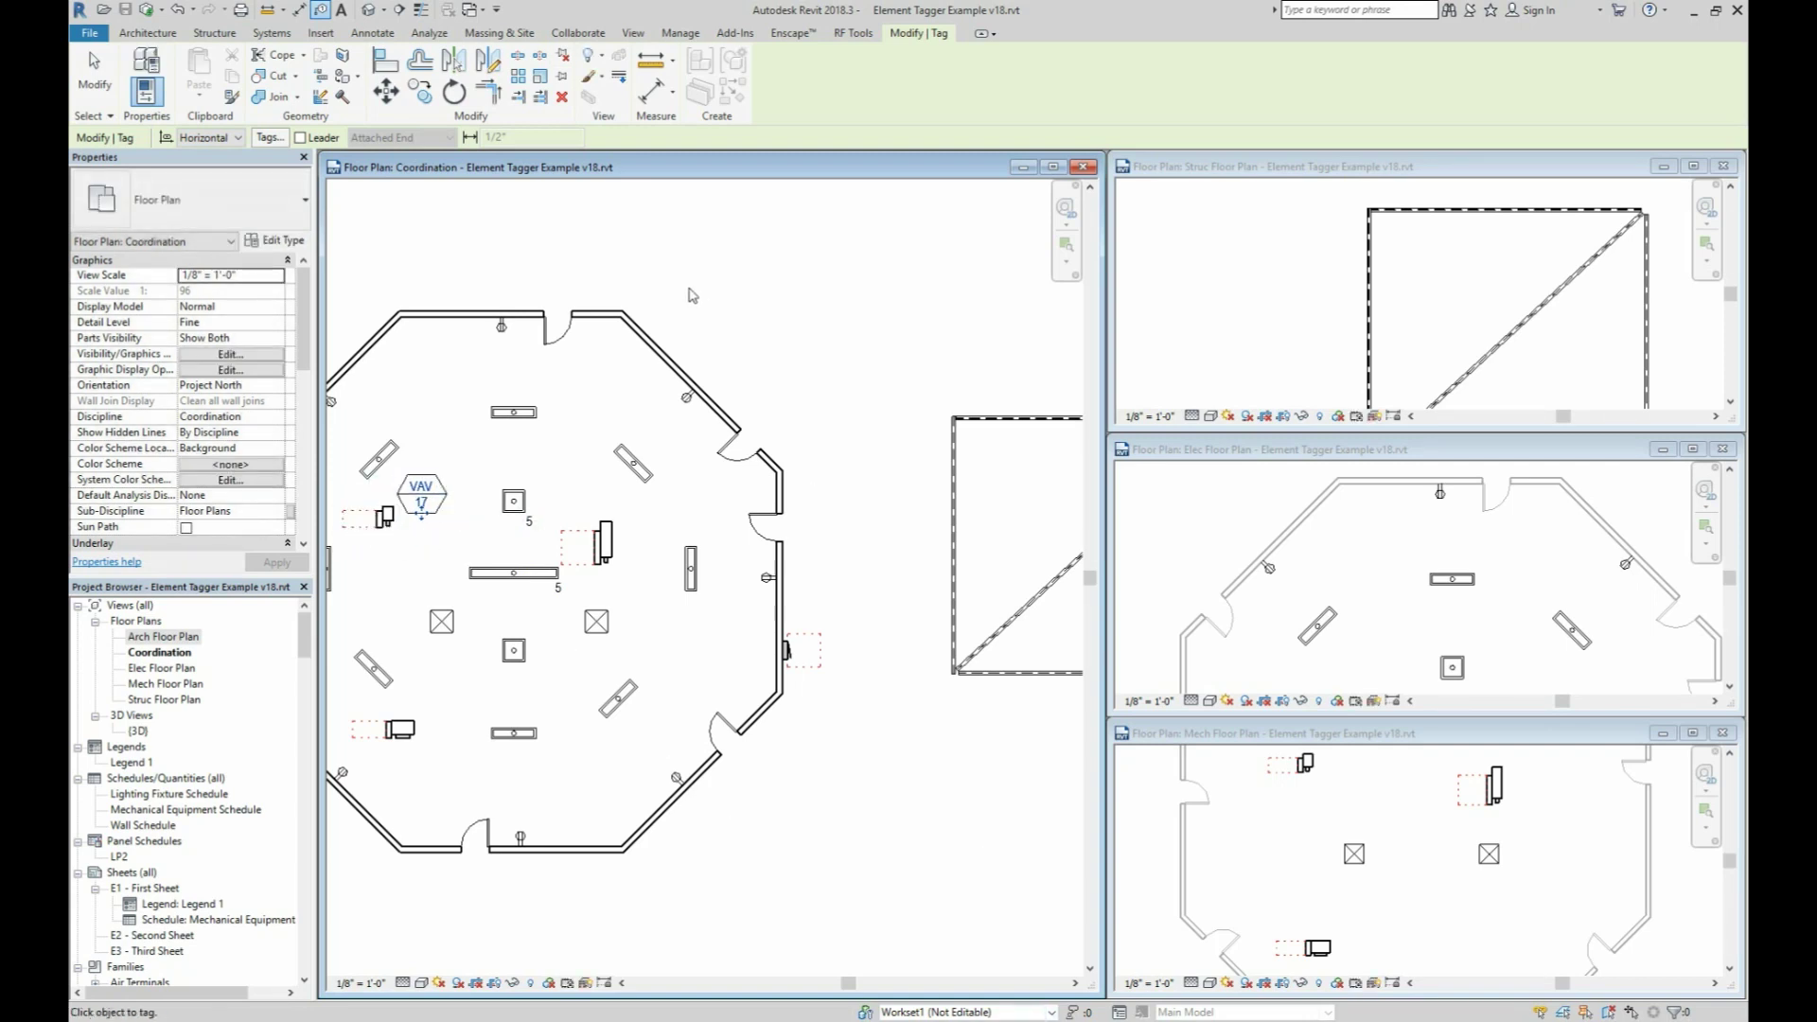
key("Escape")
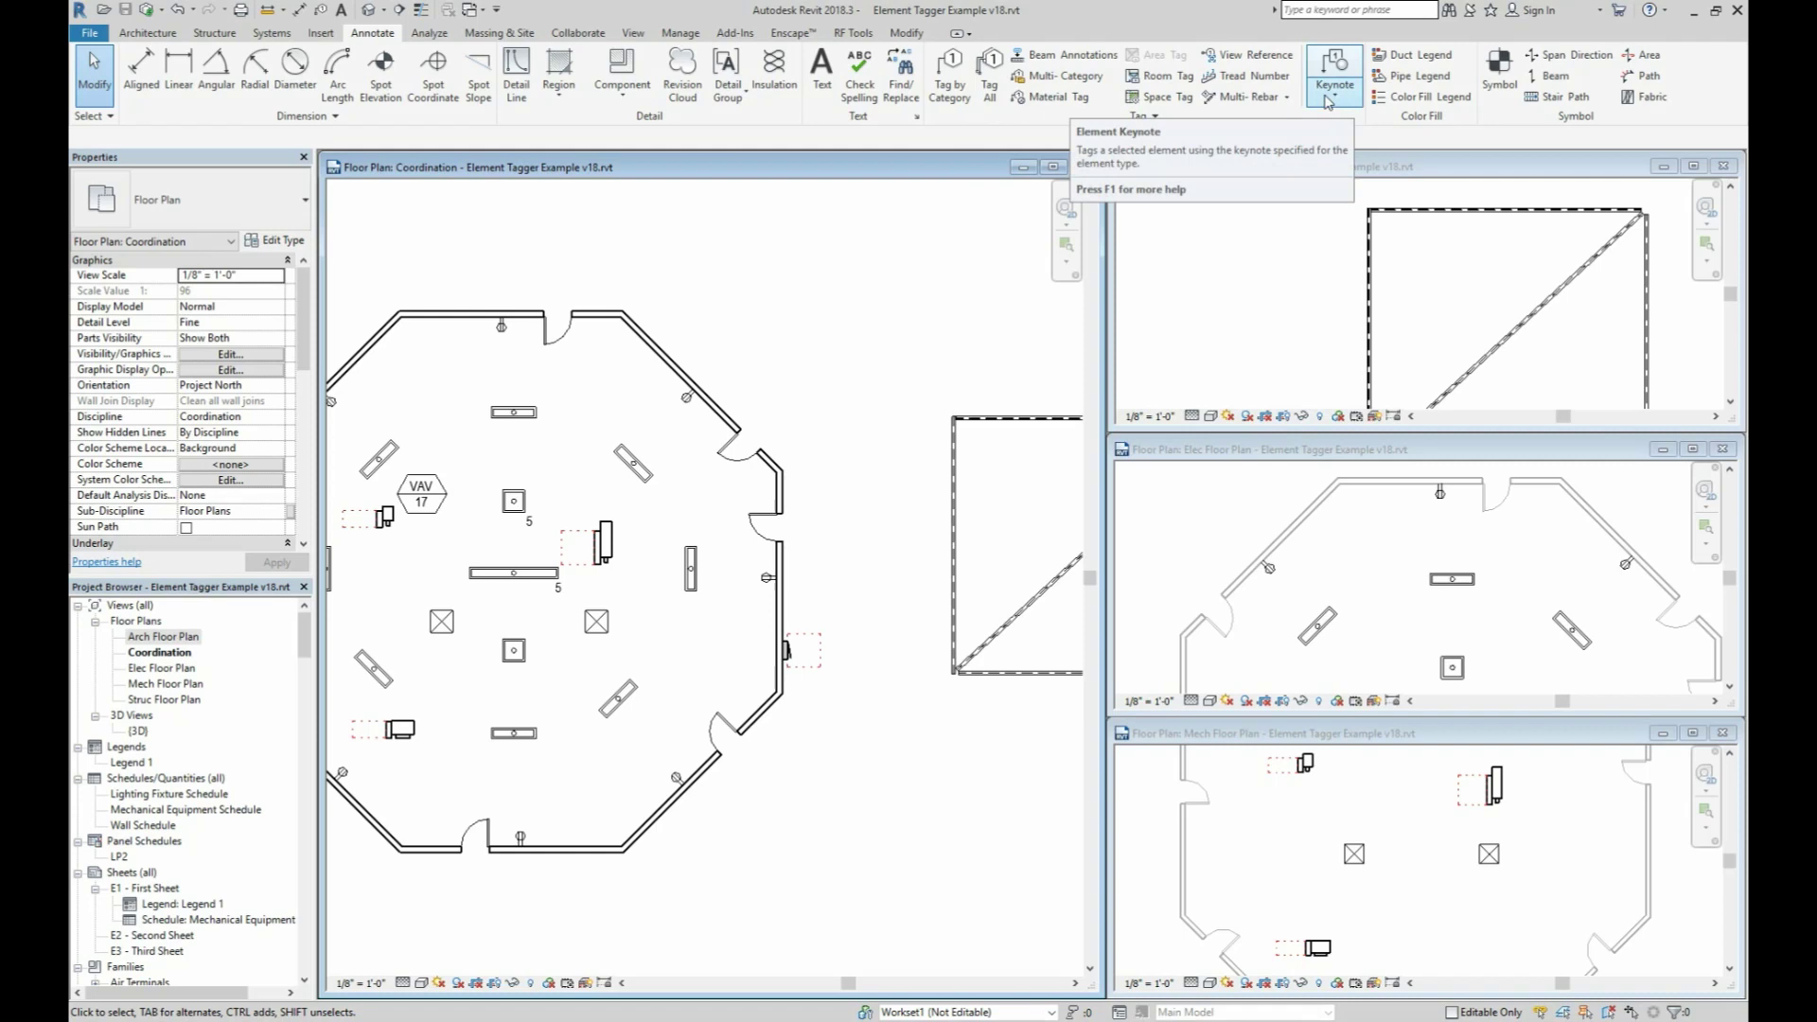
Use Tag All Not Tagged with Lighting Fixture Tags to tag every remaining light fixture
left_click(996, 90)
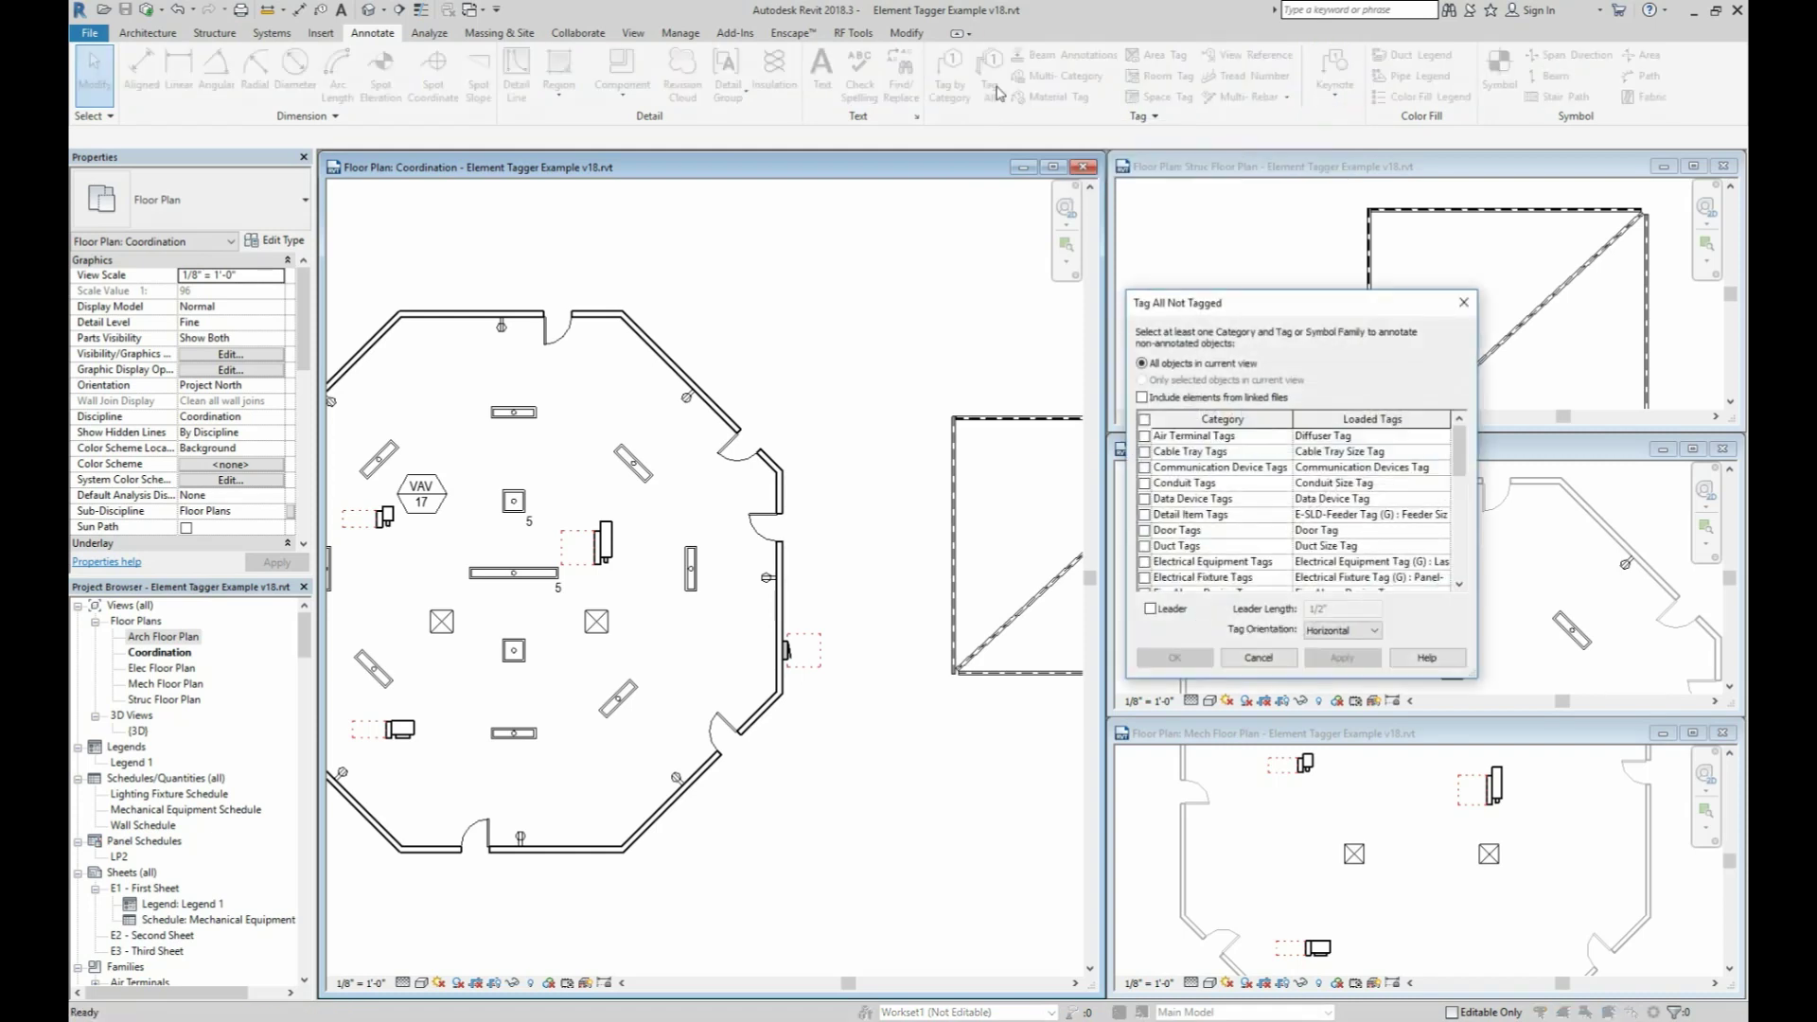
left_click_drag(1458, 471, 1465, 530)
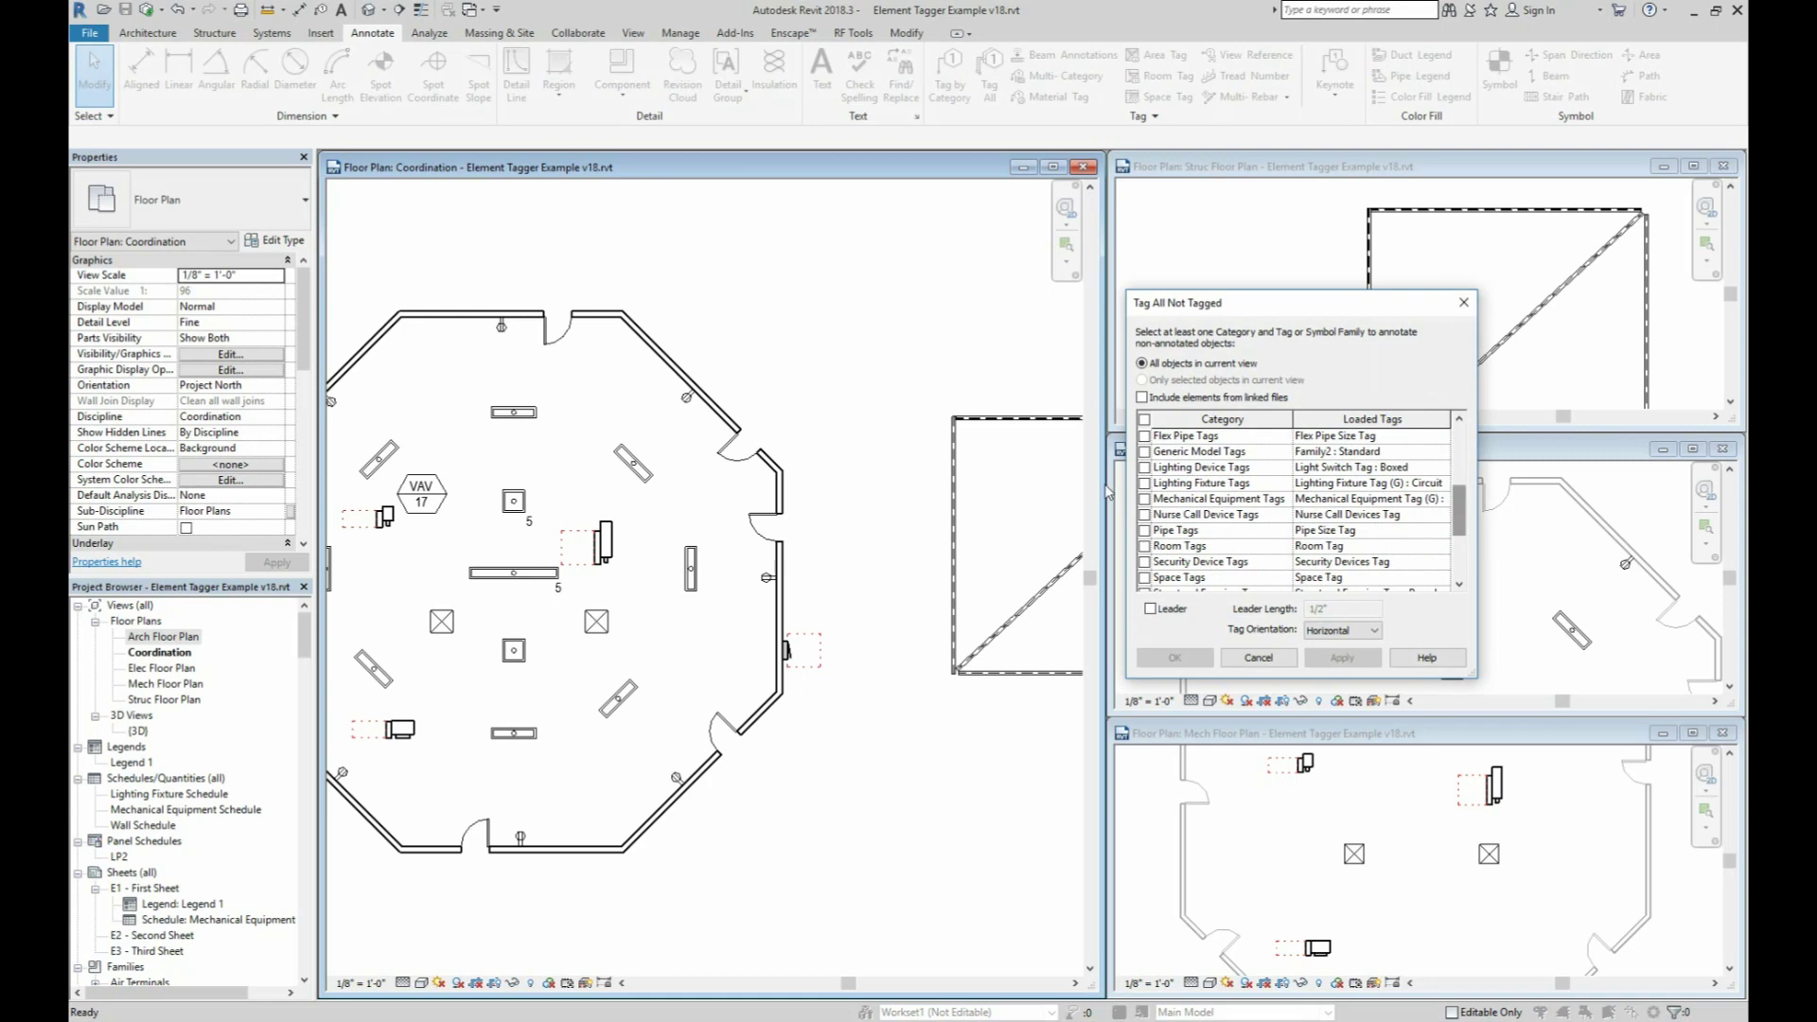
left_click(1144, 484)
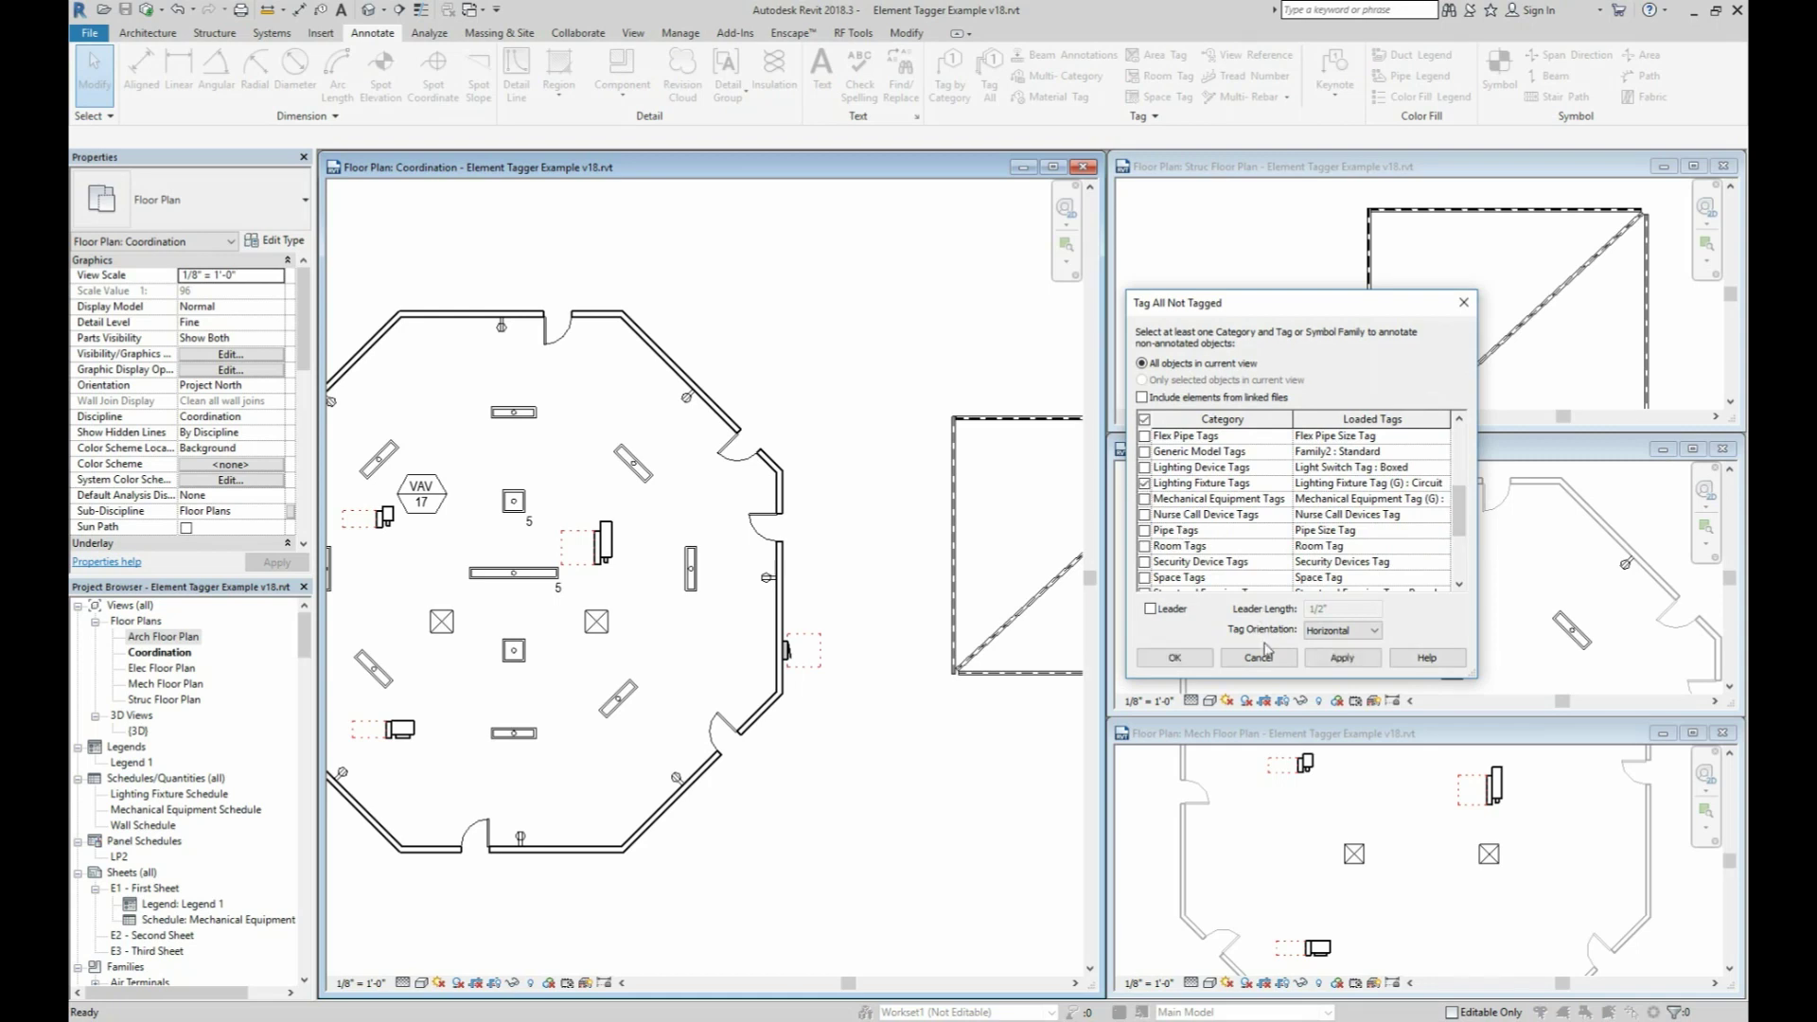
left_click(1193, 660)
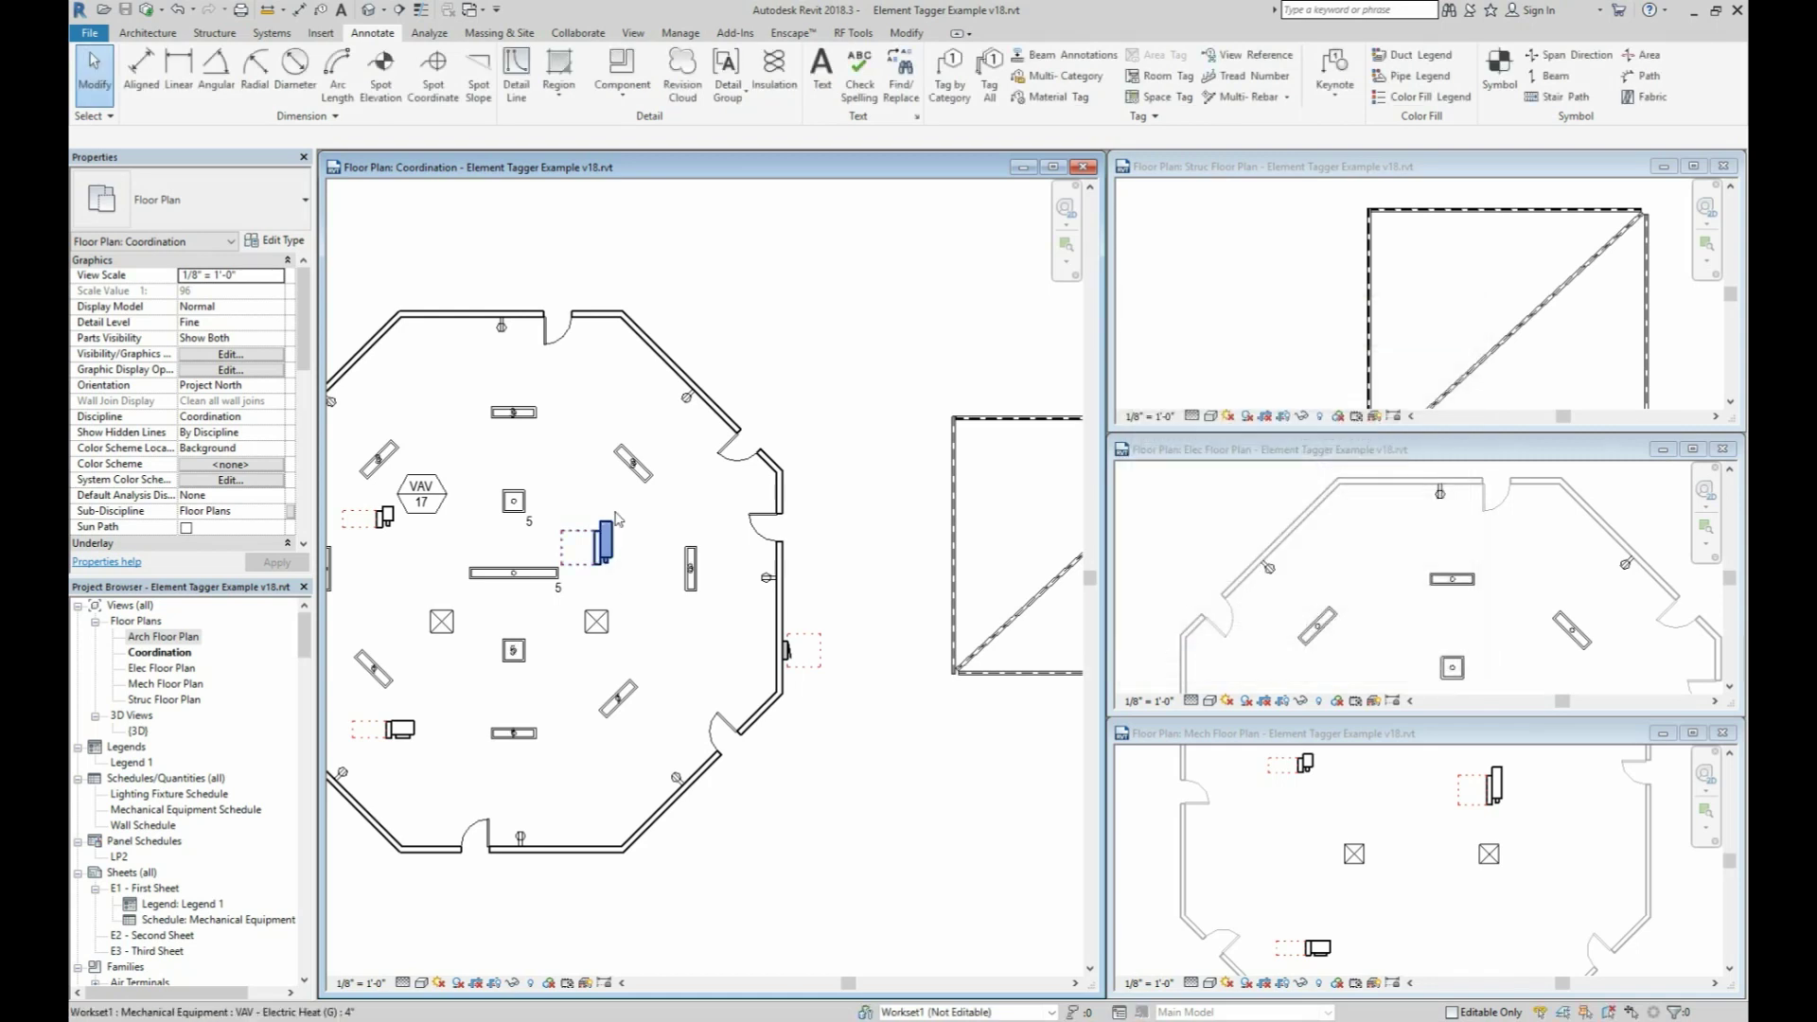
Move the top fixture's 3 tag below its fixture
scroll(616, 497, "up", 3)
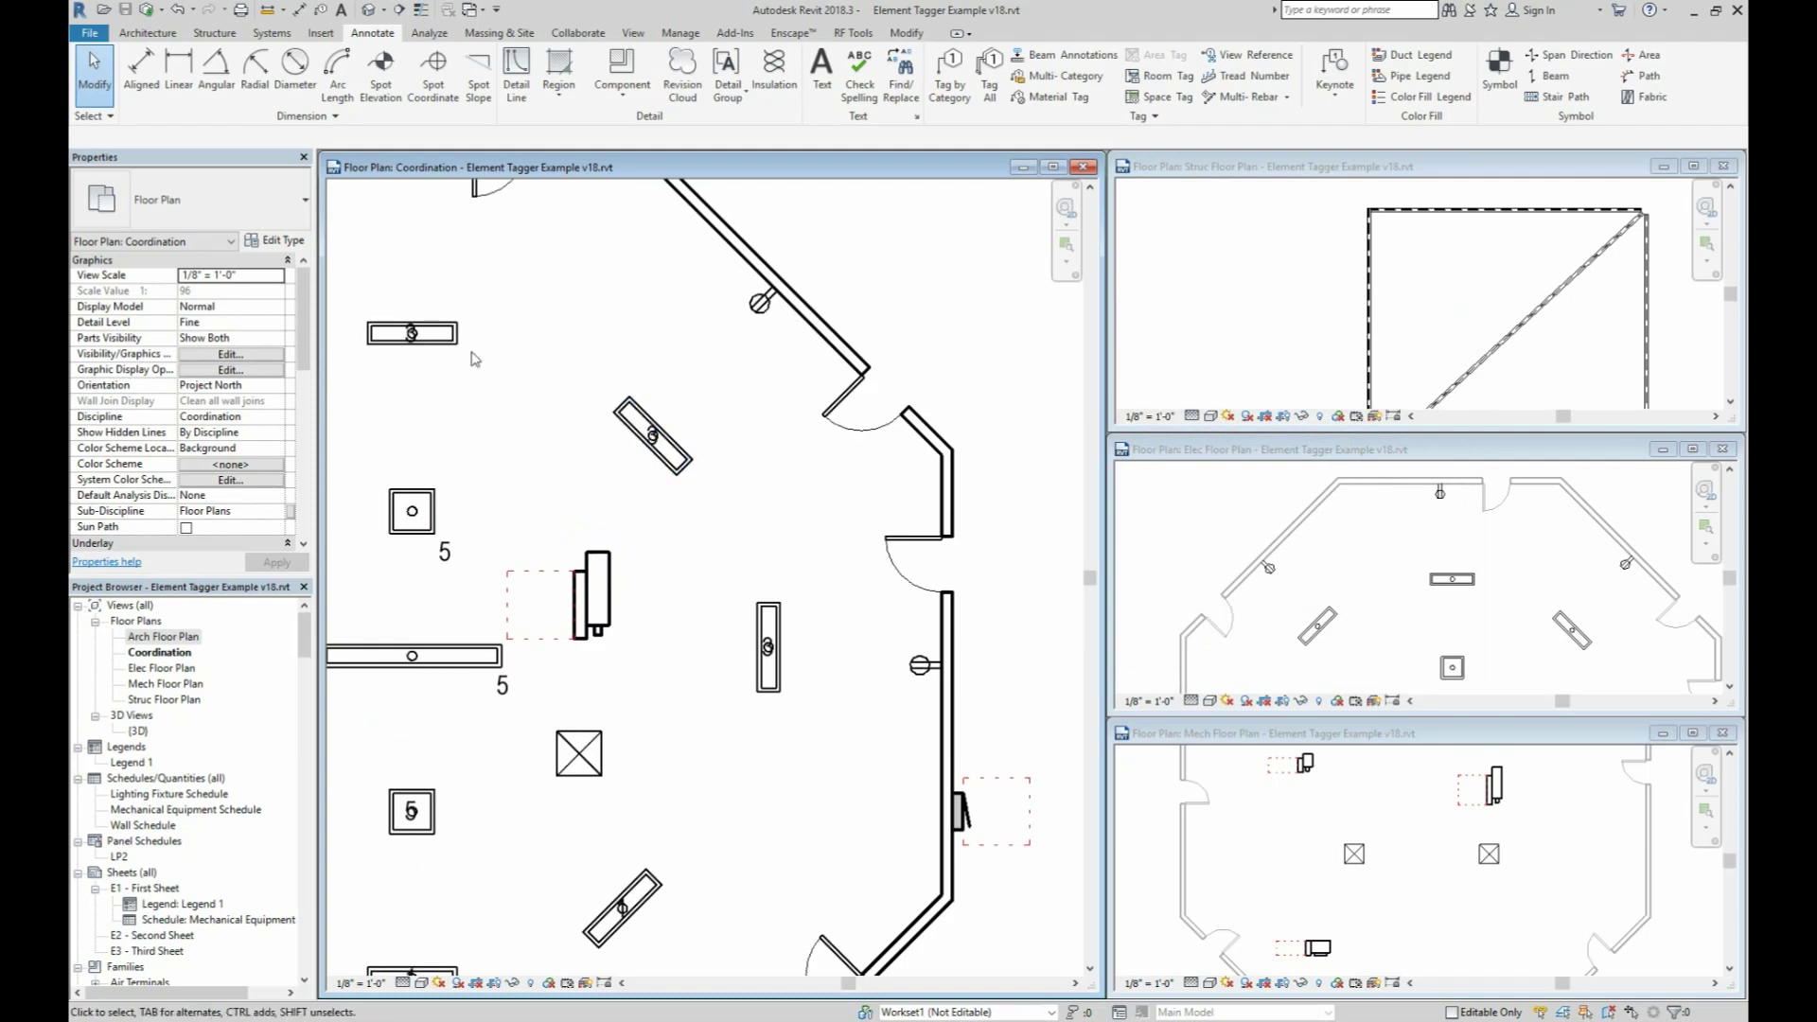
left_click(414, 357)
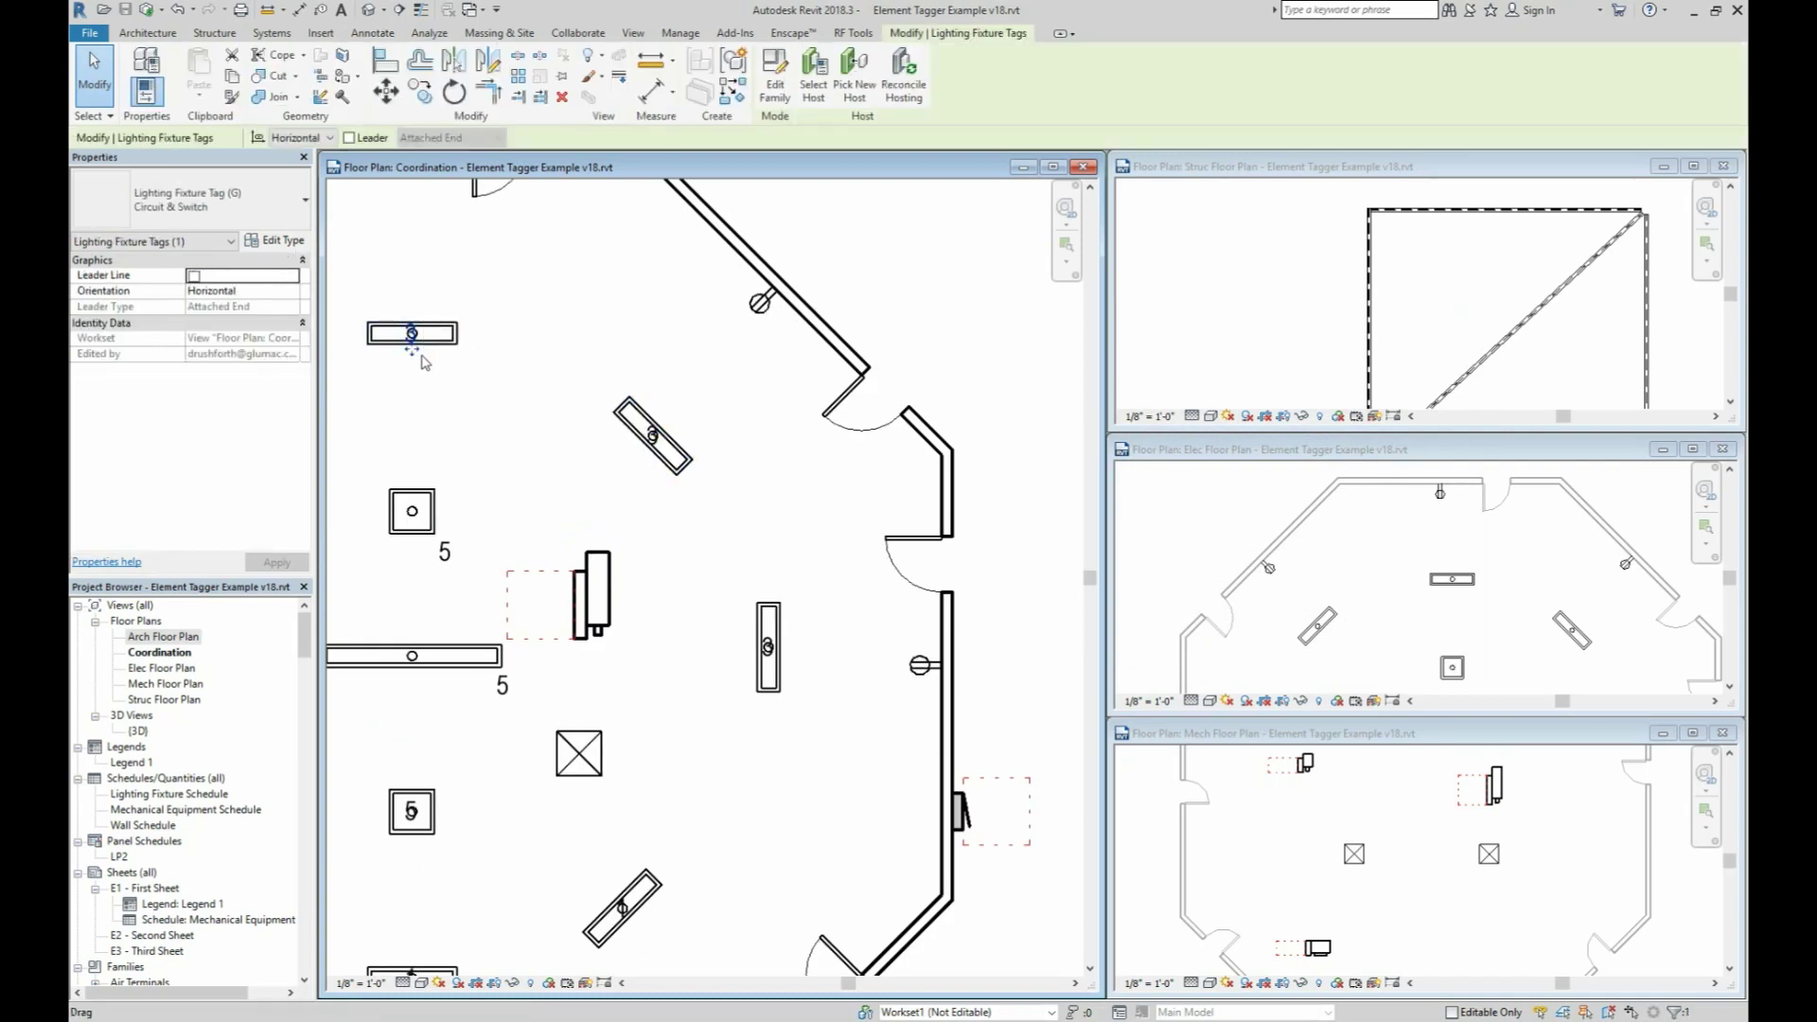
left_click_drag(413, 357, 460, 389)
scroll(501, 444, "down", 5)
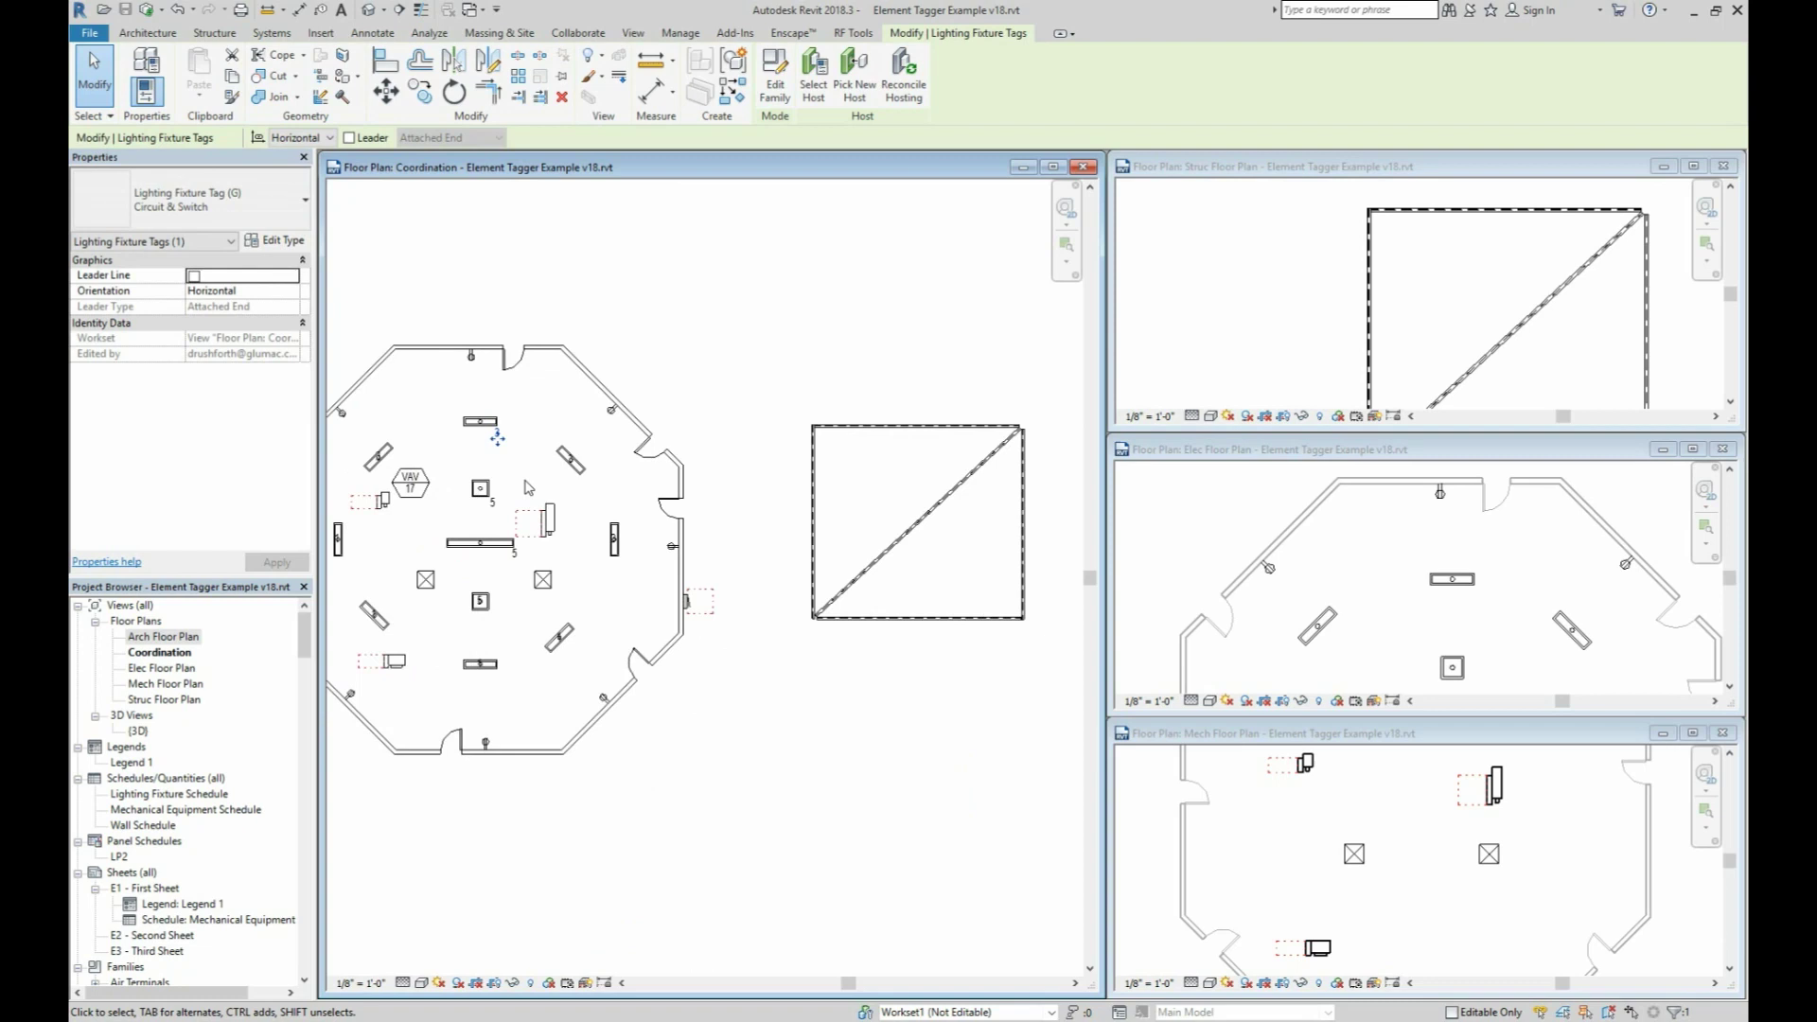
left_click(967, 743)
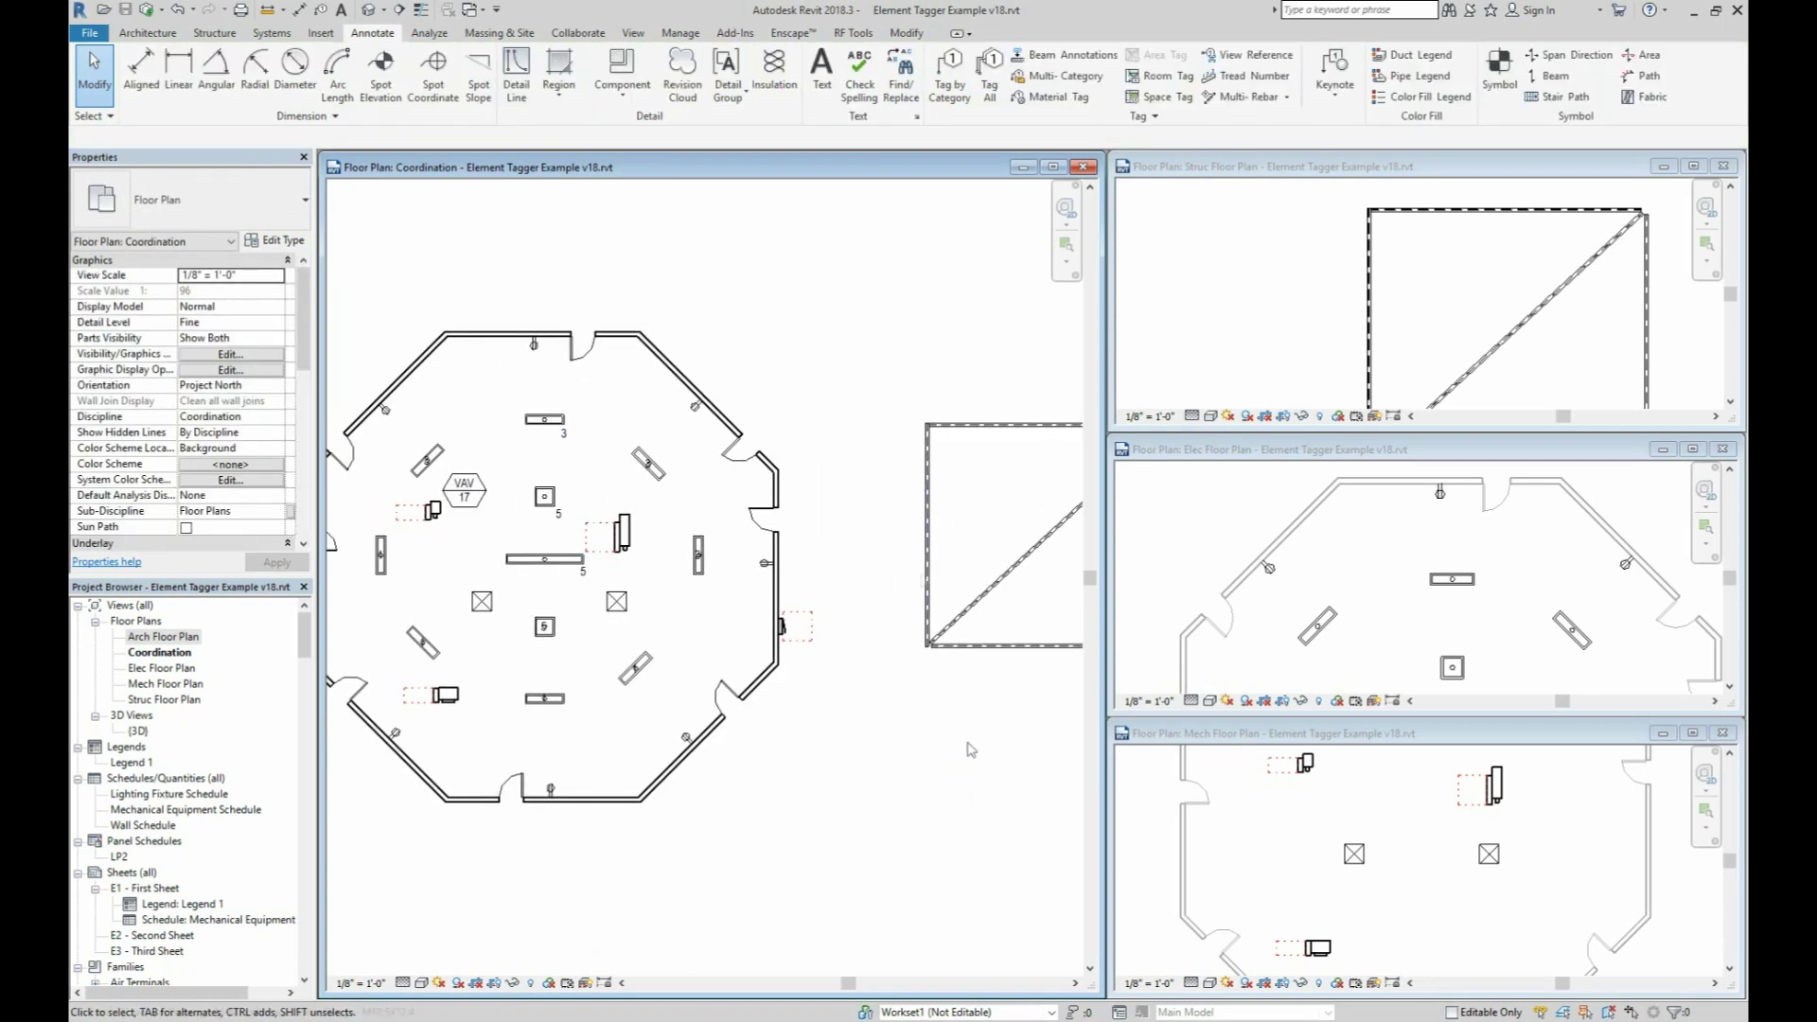
In Element Tagger, select the Doors through Structural Framing presets with All Elements, Multiple Views and Delete Existing Tags
left_click(852, 32)
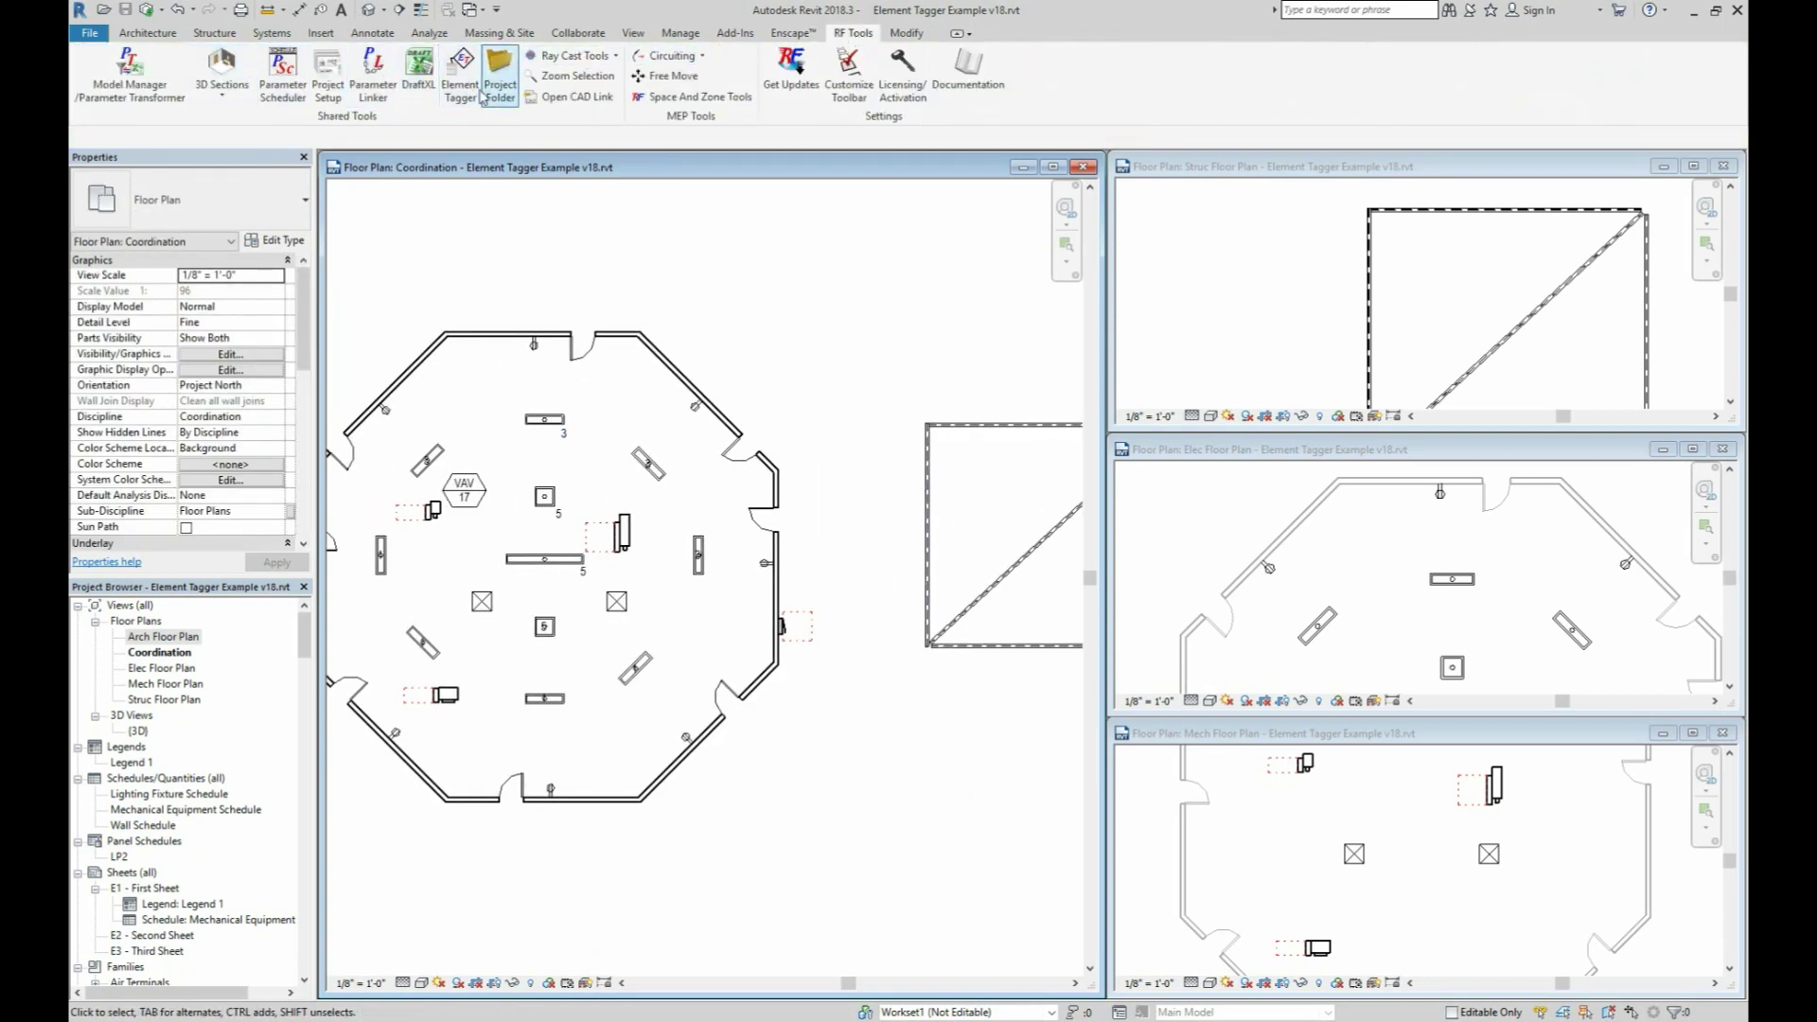
left_click(450, 85)
left_click(384, 312)
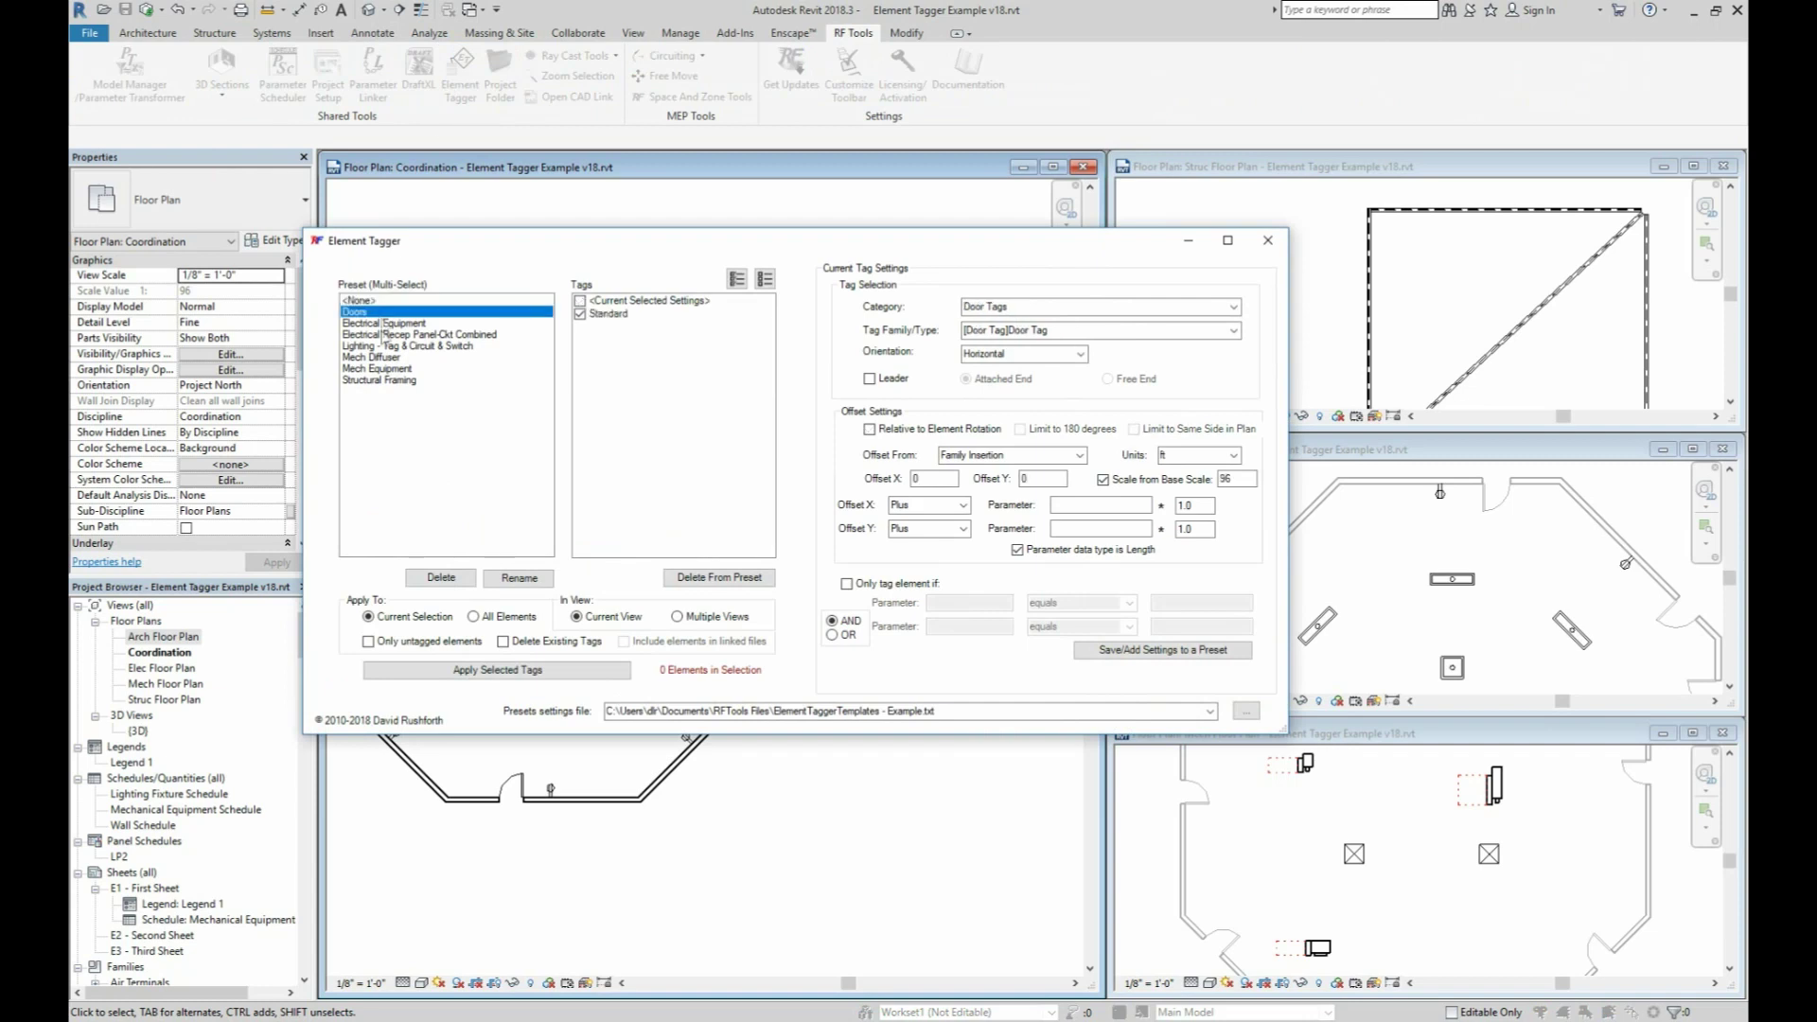
left_click(377, 382, "shift")
left_click(474, 616)
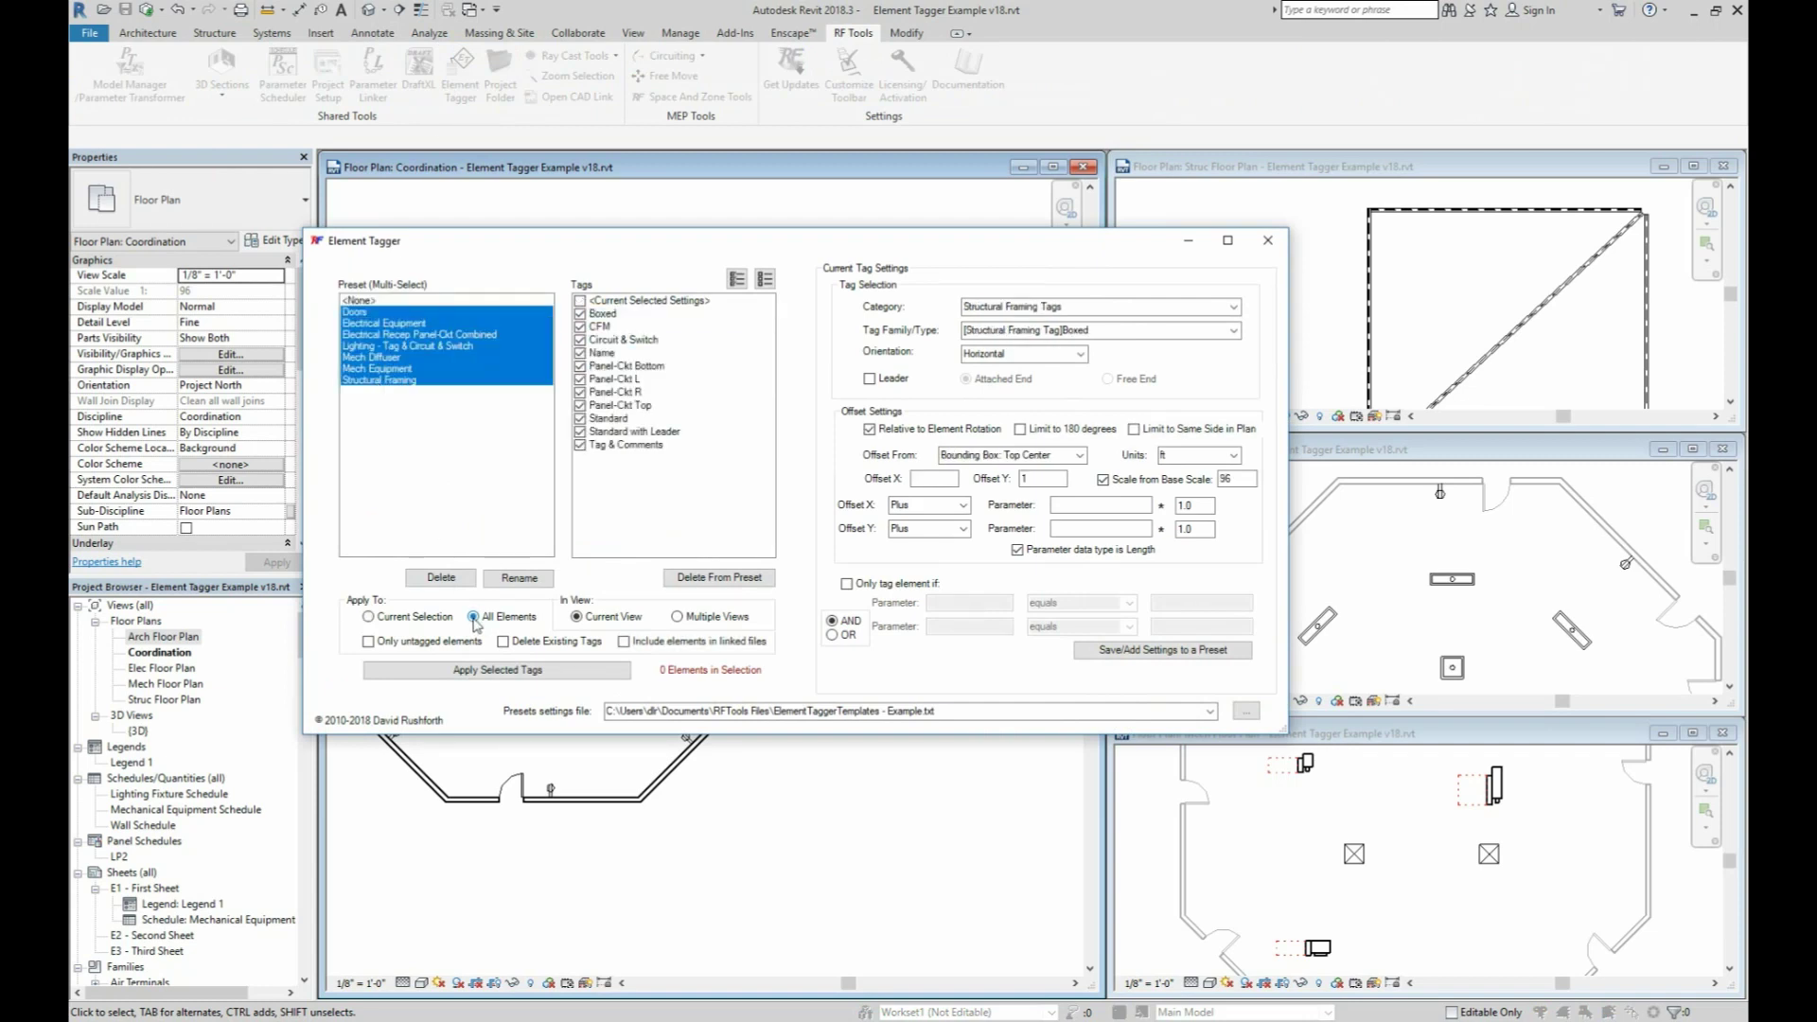
left_click(677, 618)
left_click(509, 642)
left_click(497, 670)
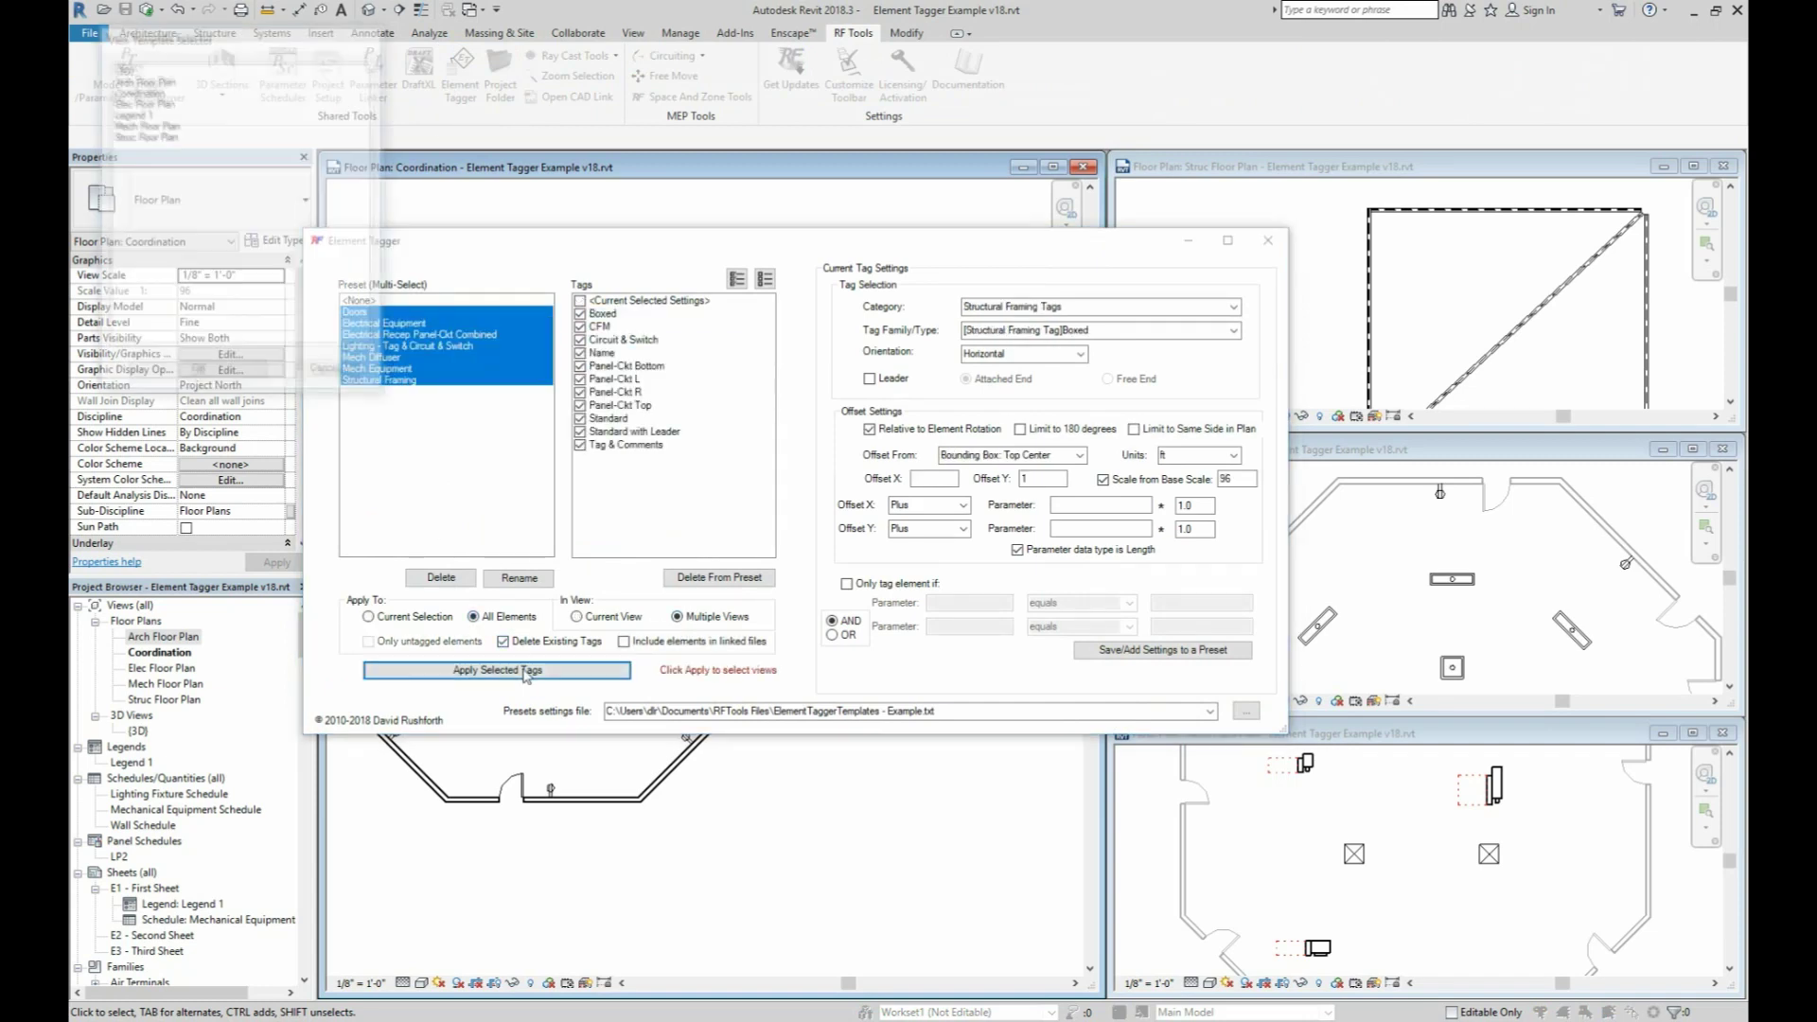
Tag the Coordination, Elec, Mech and Struc floor plans, excluding Legend 1, then view the Struc Floor Plan
left_click(147, 80)
left_click(149, 136, "shift")
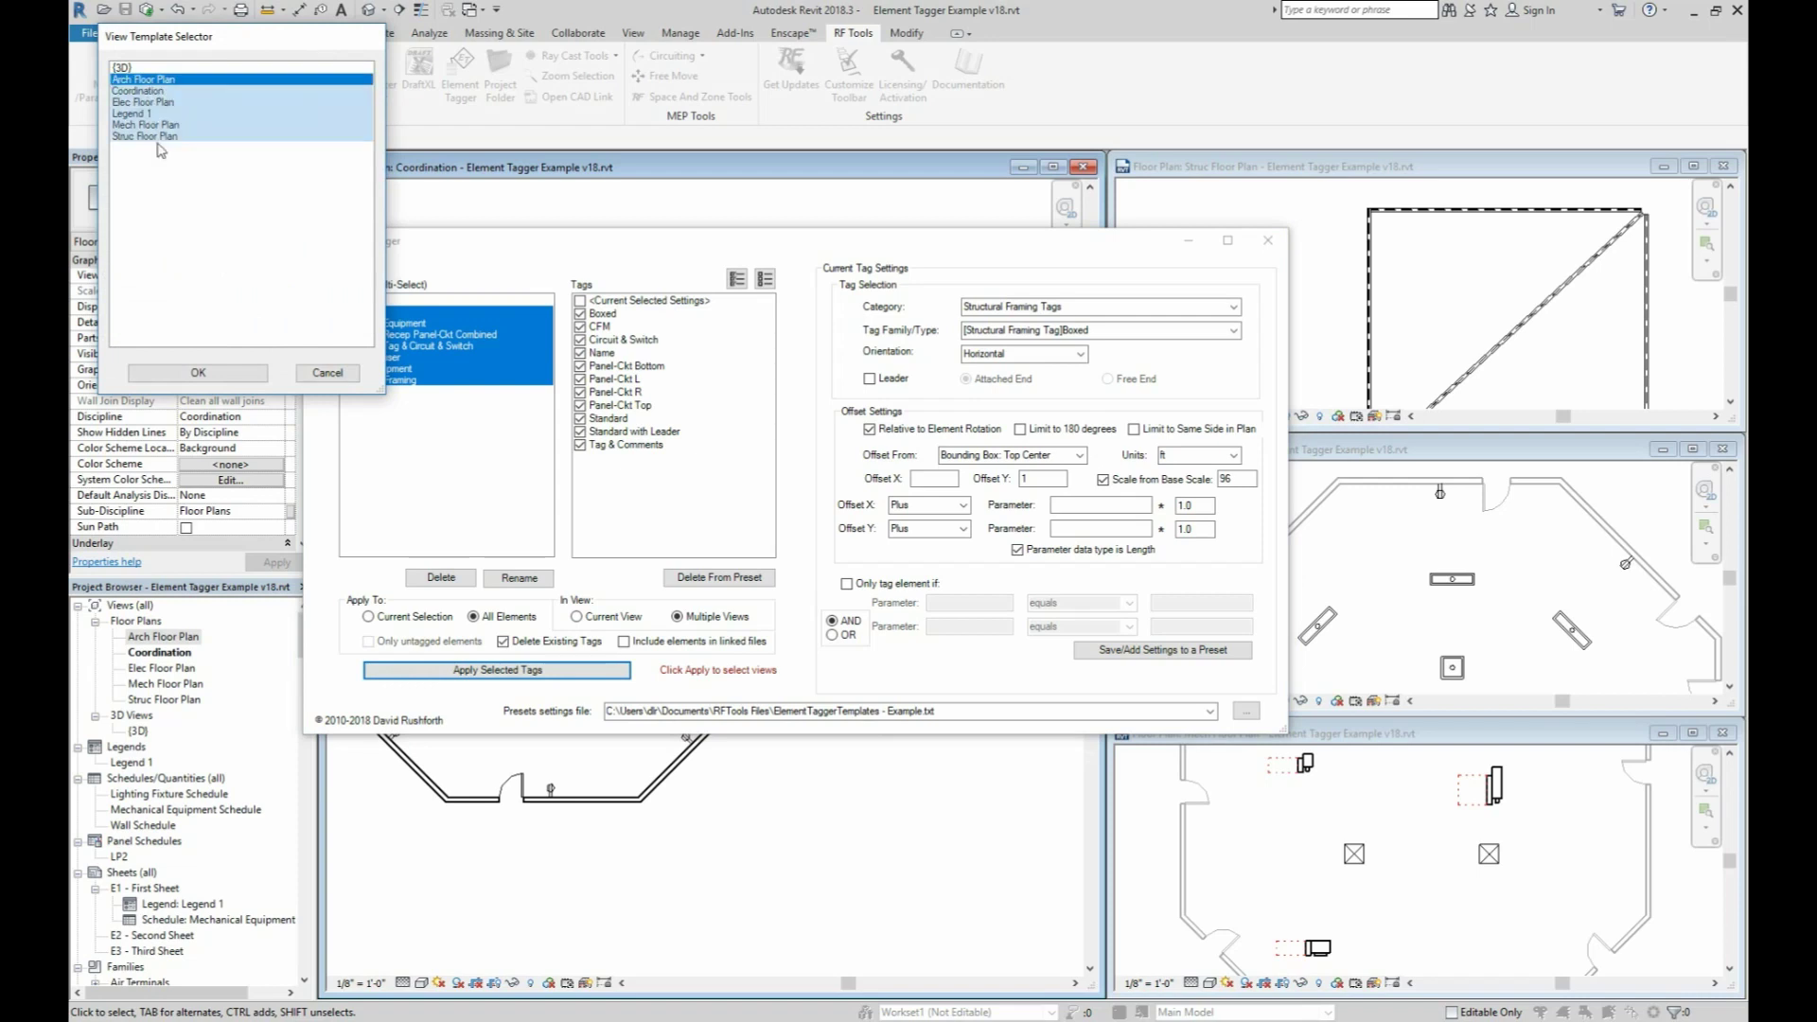
left_click(142, 112, "ctrl")
left_click(198, 373)
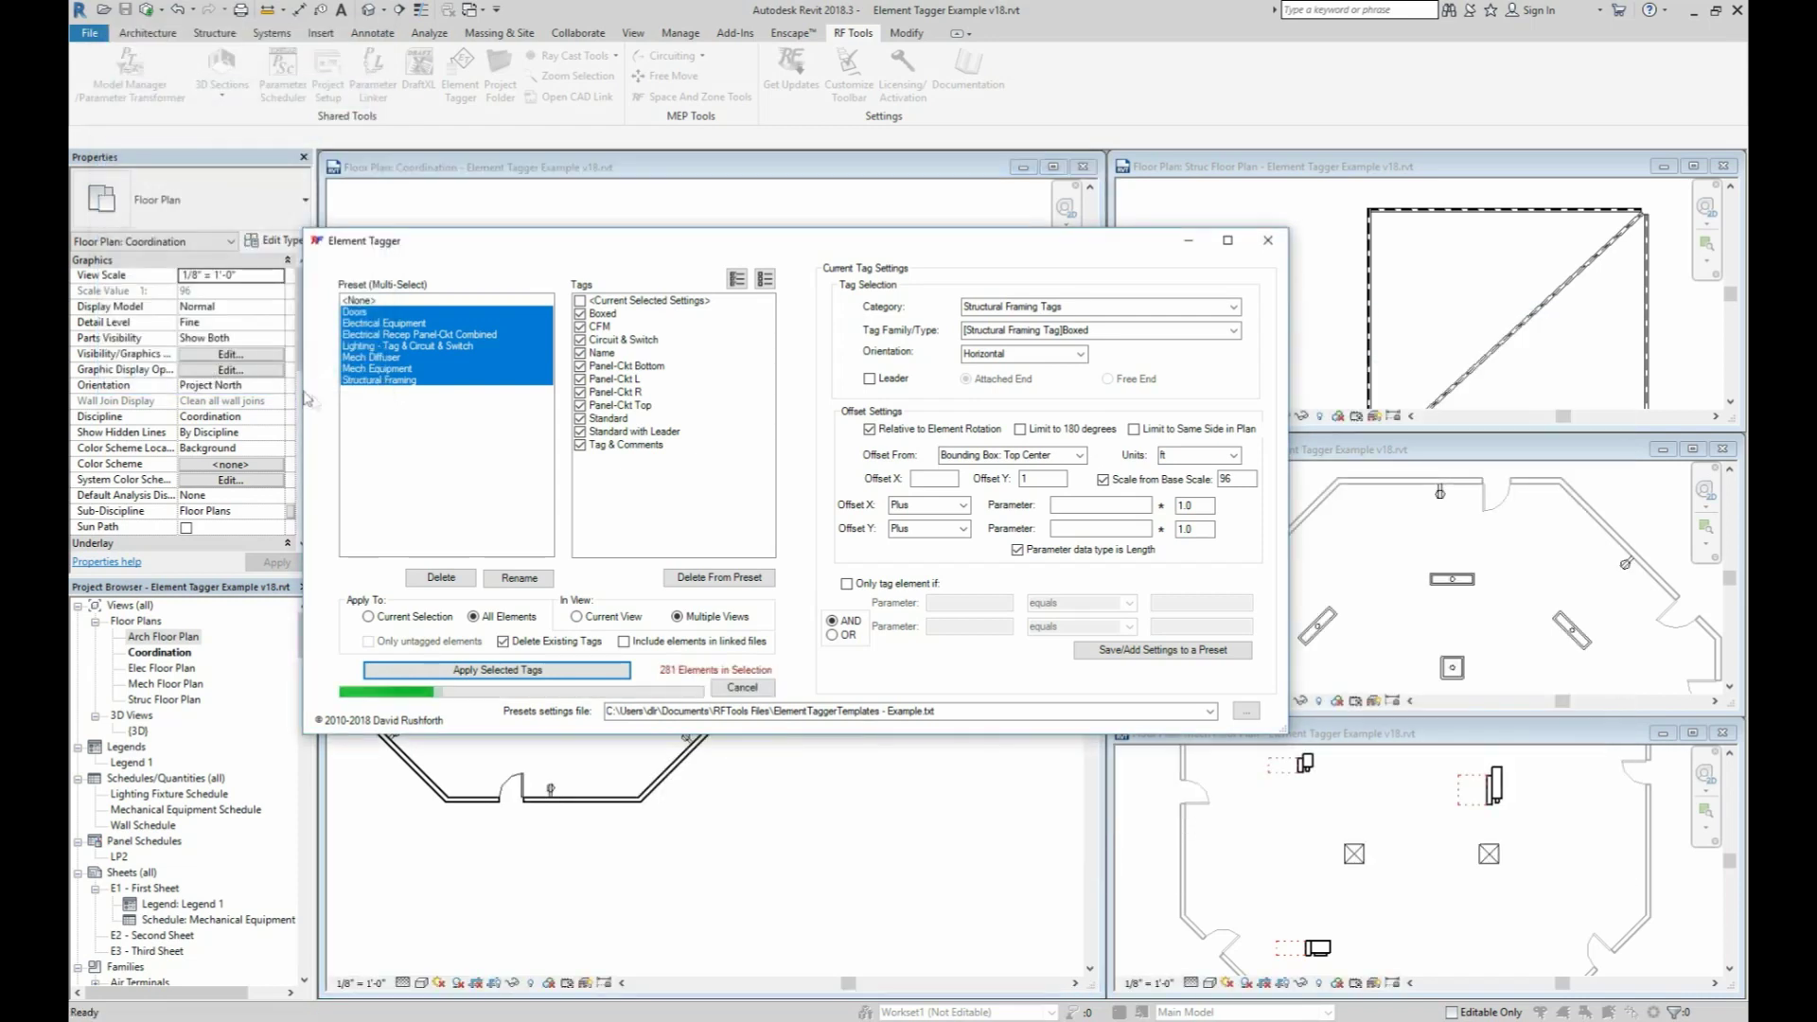
left_click(1269, 240)
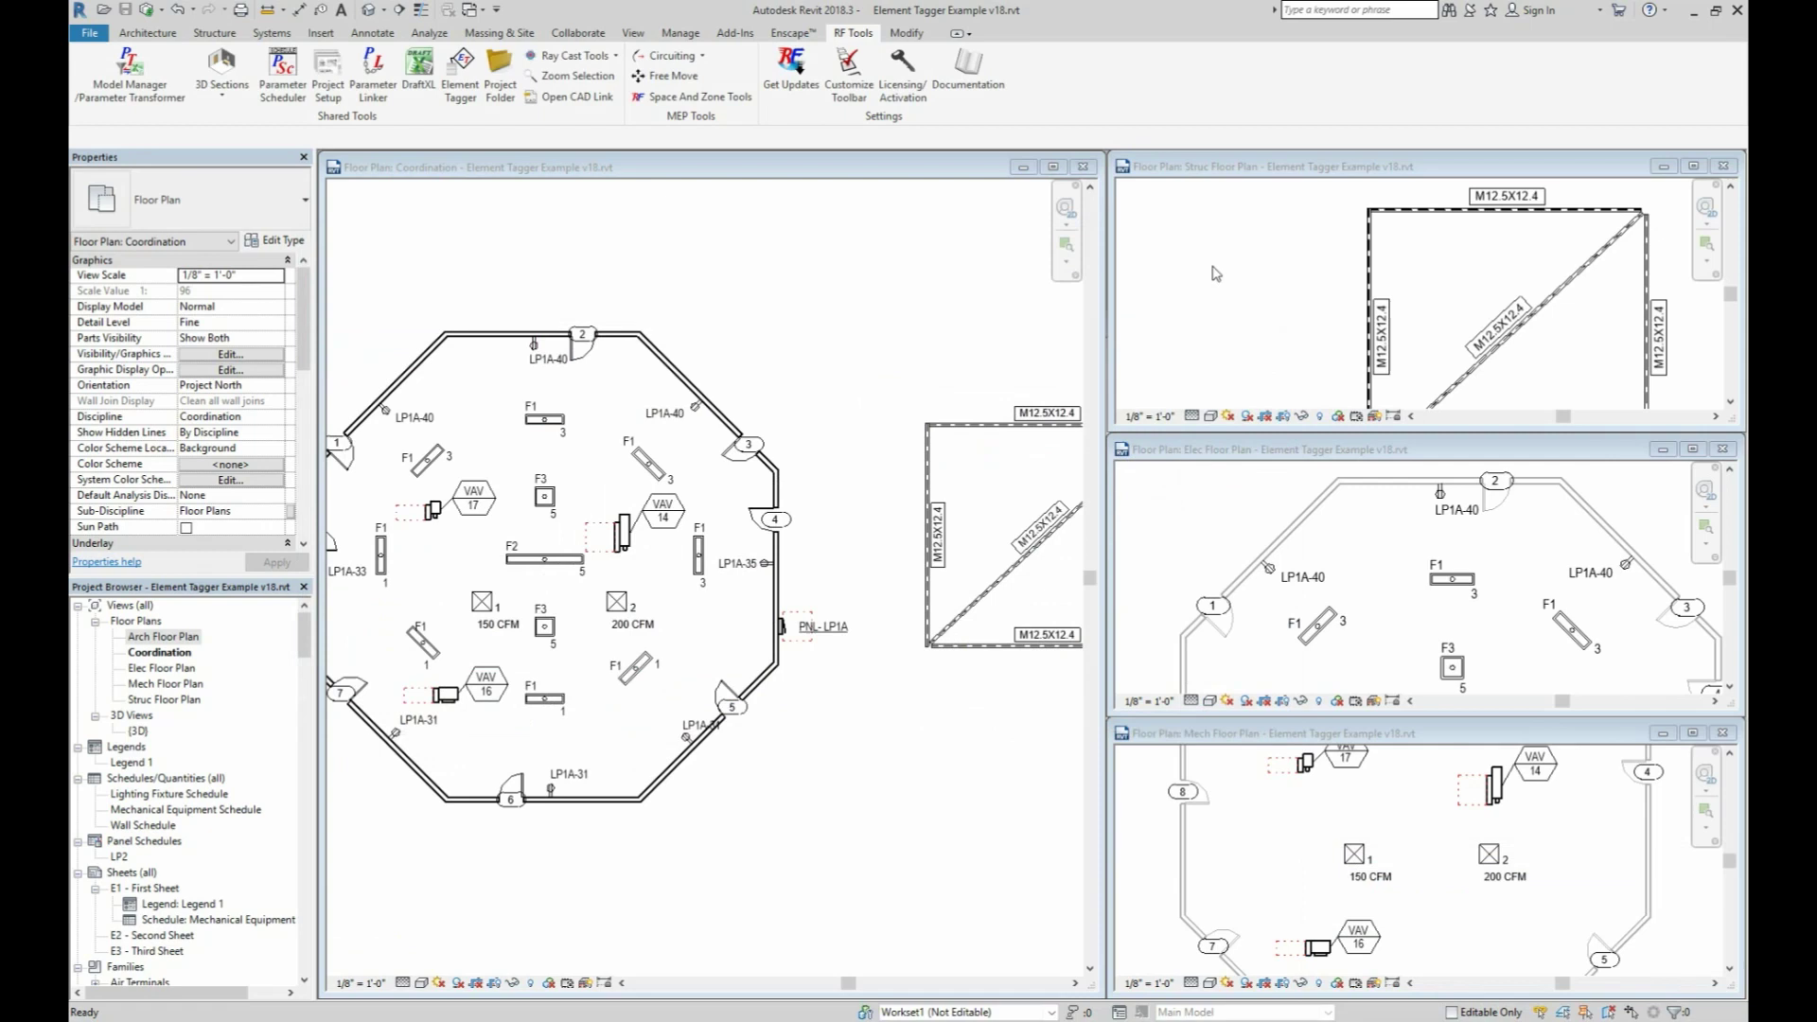
middle_click_drag(882, 510, 909, 486)
left_click(1467, 225)
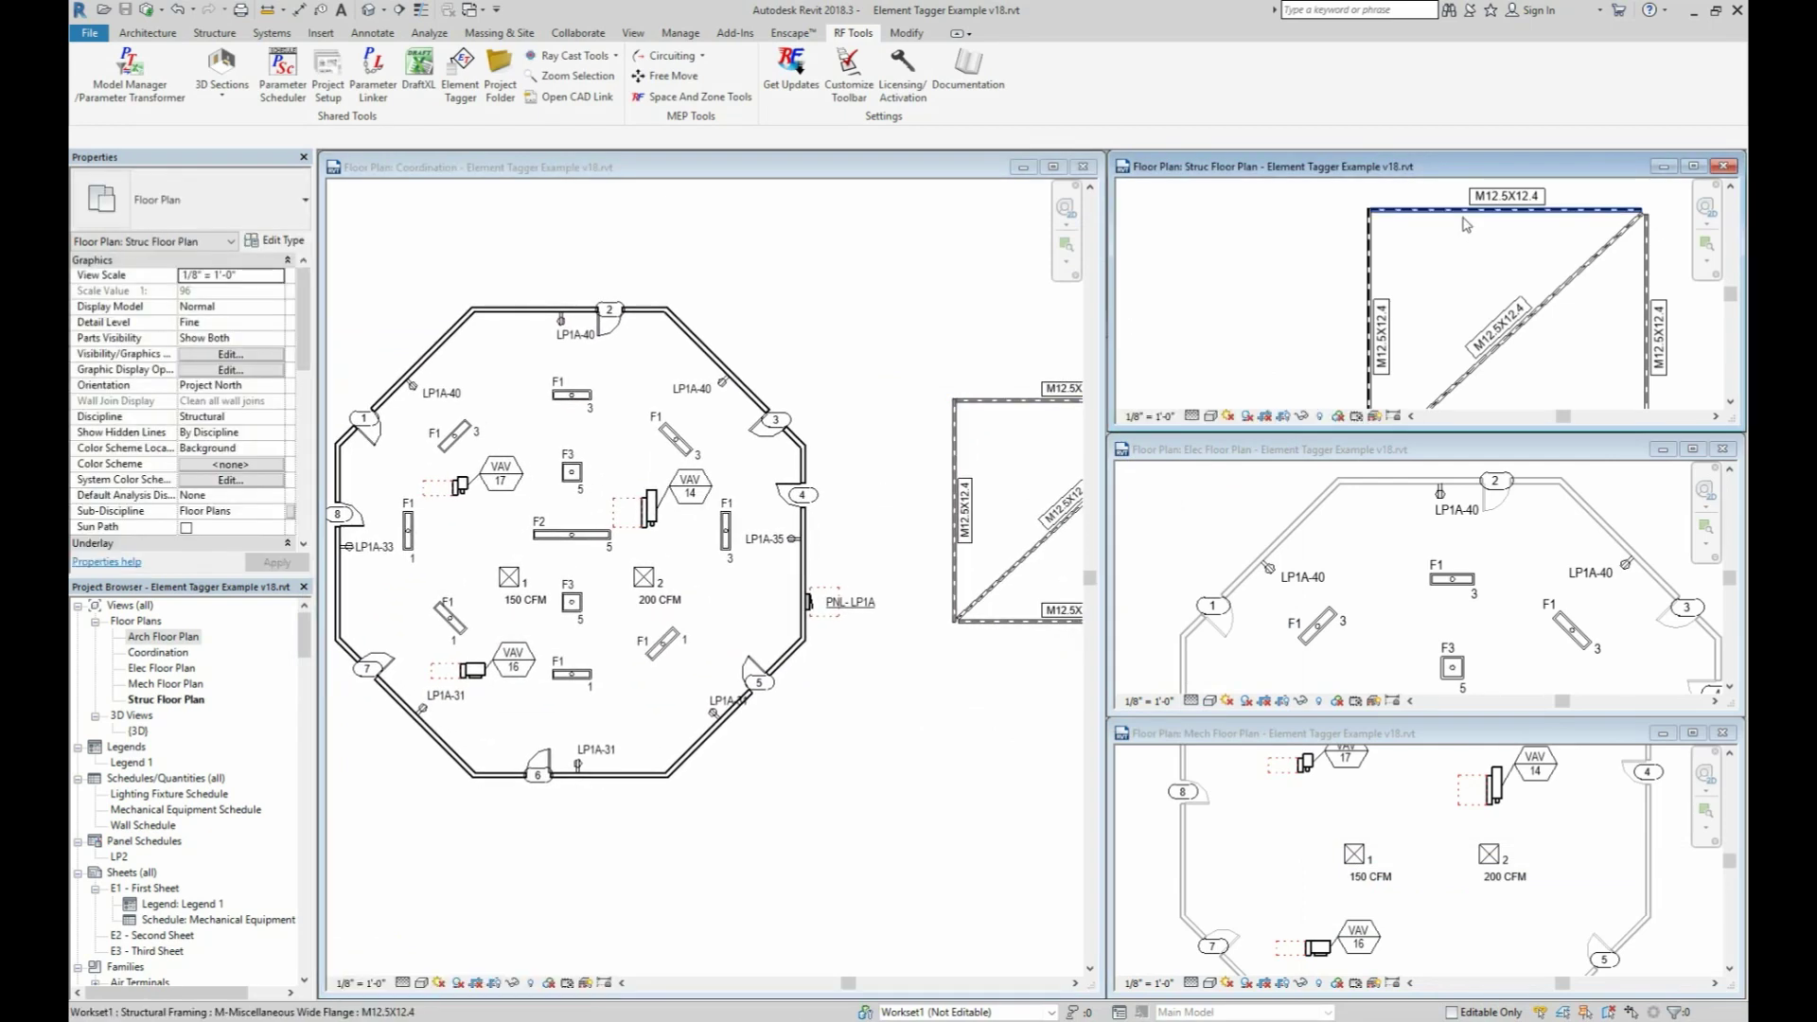
Undo the multi-view tagging and tag all Coordination plan doors using only the Doors preset
left_click(177, 11)
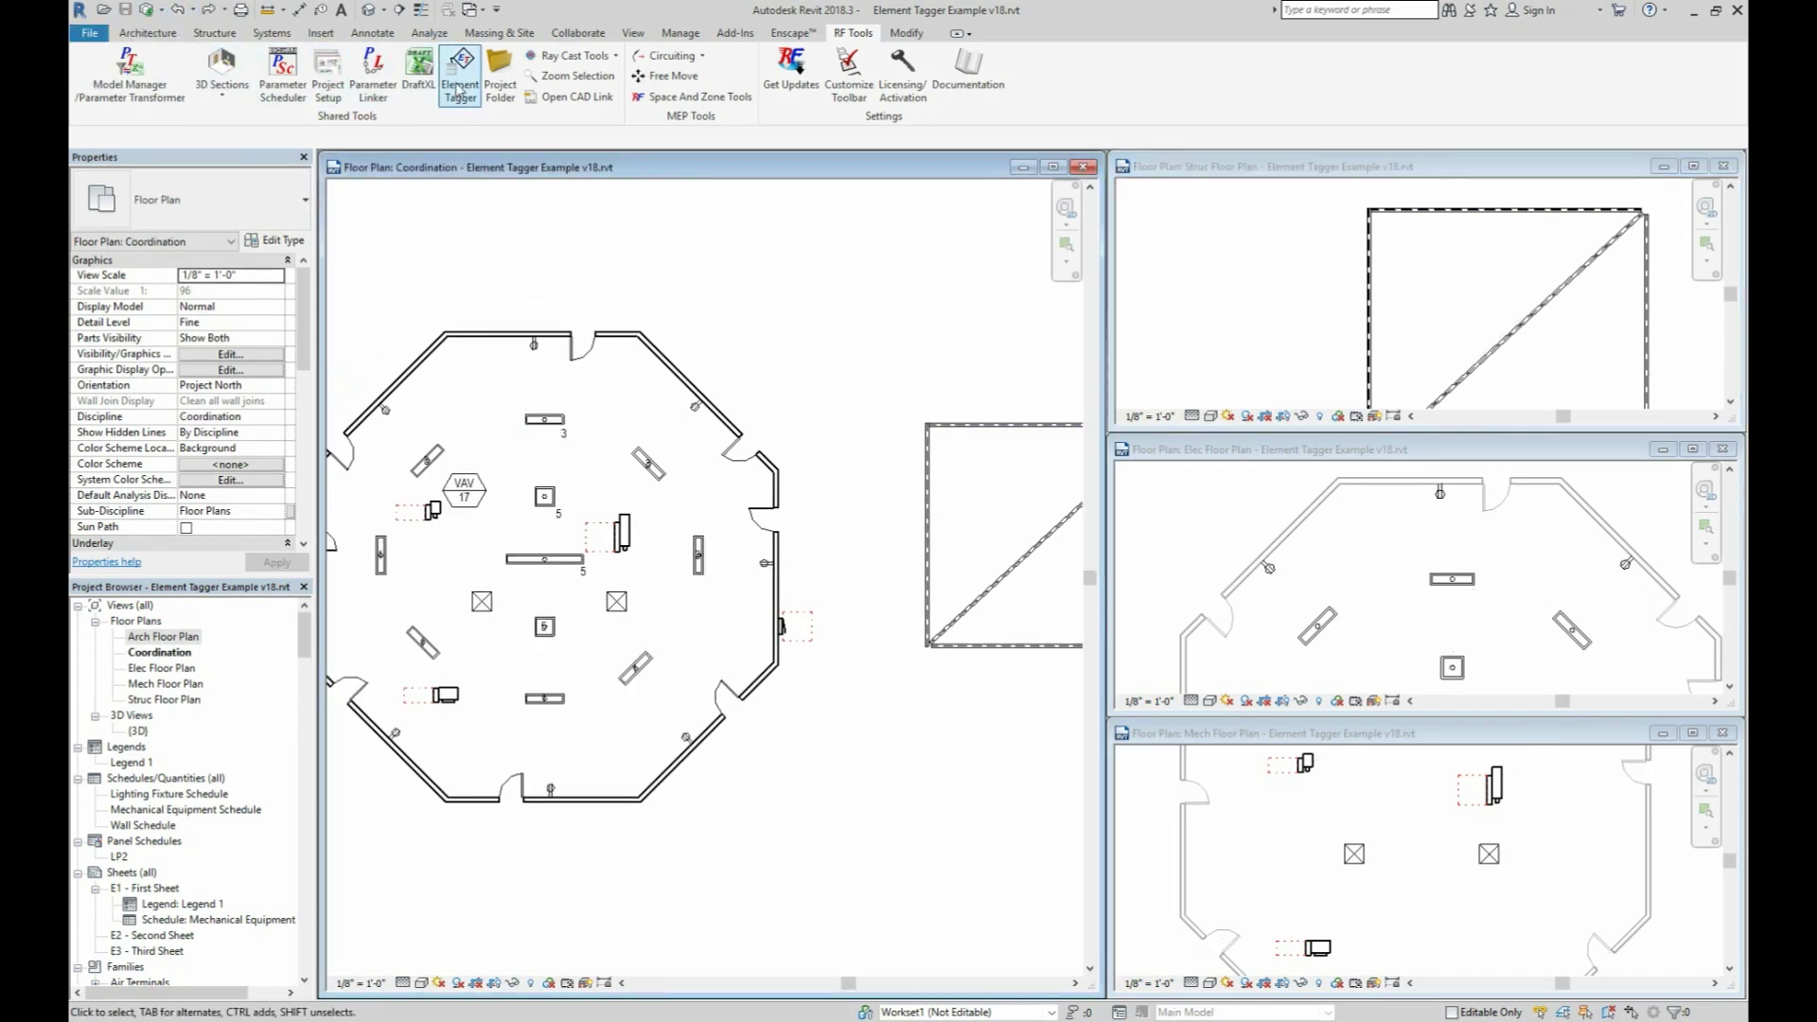
left_click(460, 90)
left_click_drag(505, 180, 1031, 179)
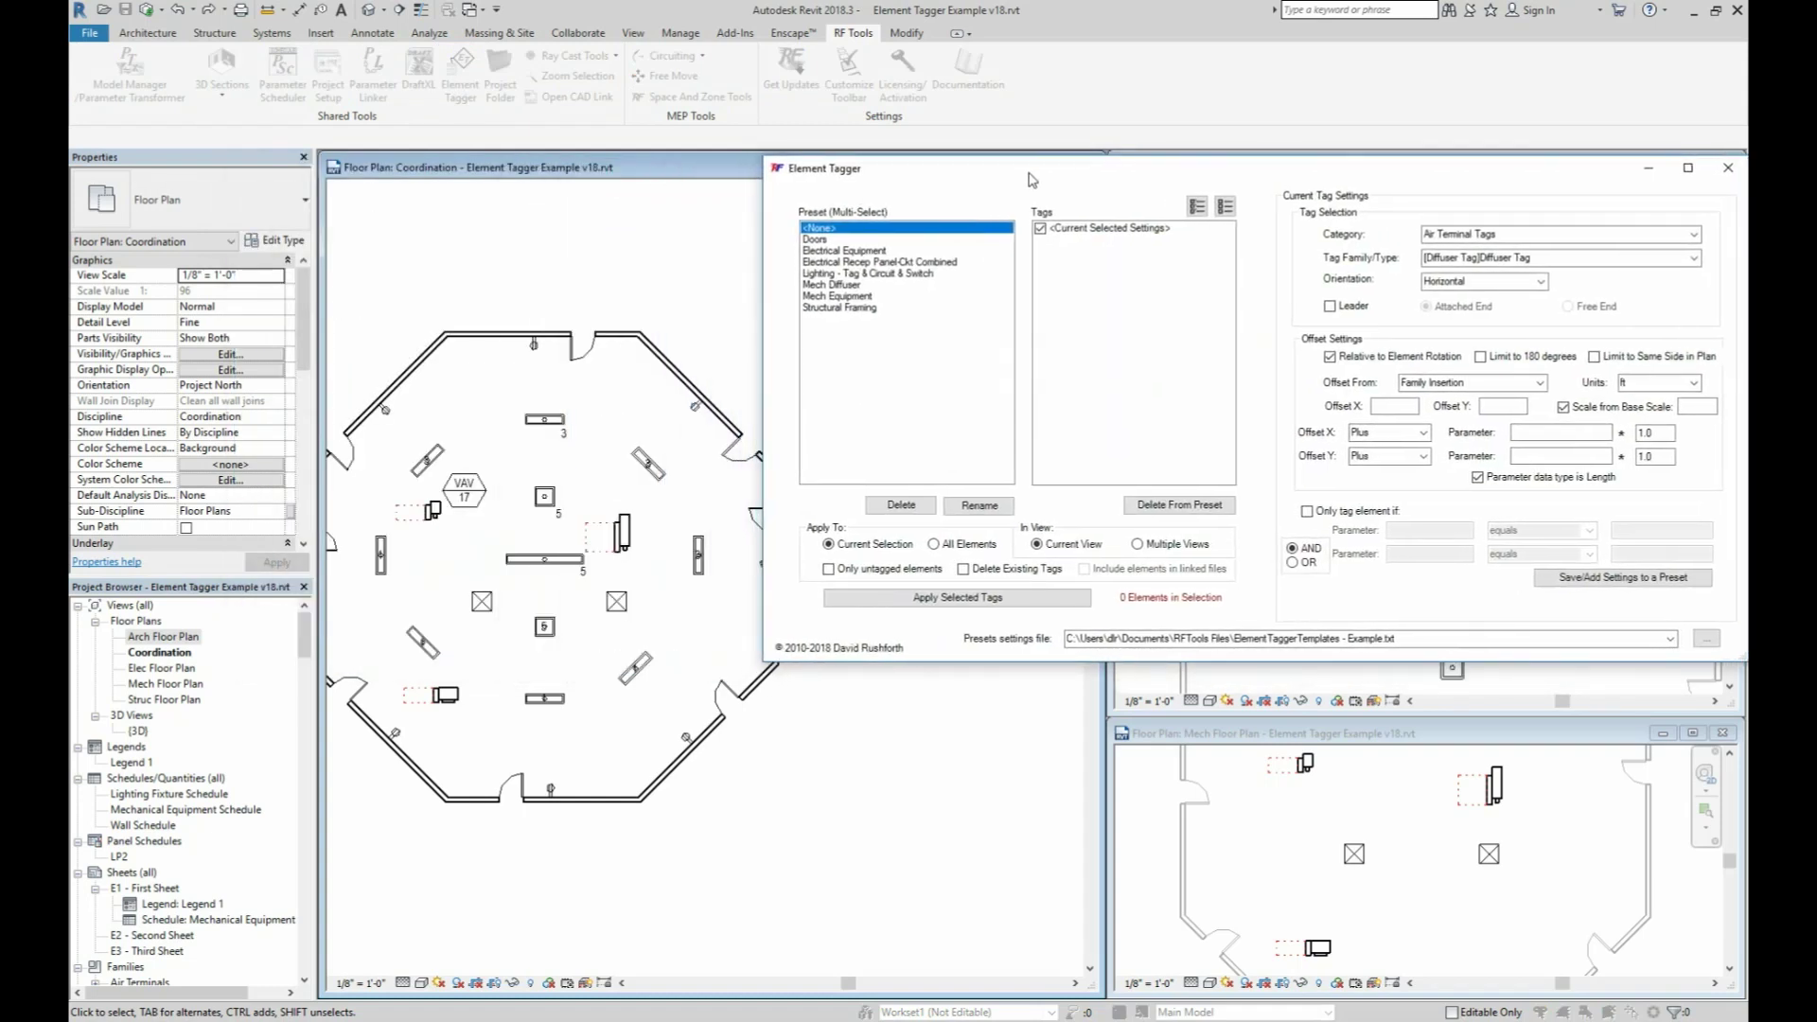
left_click(818, 240)
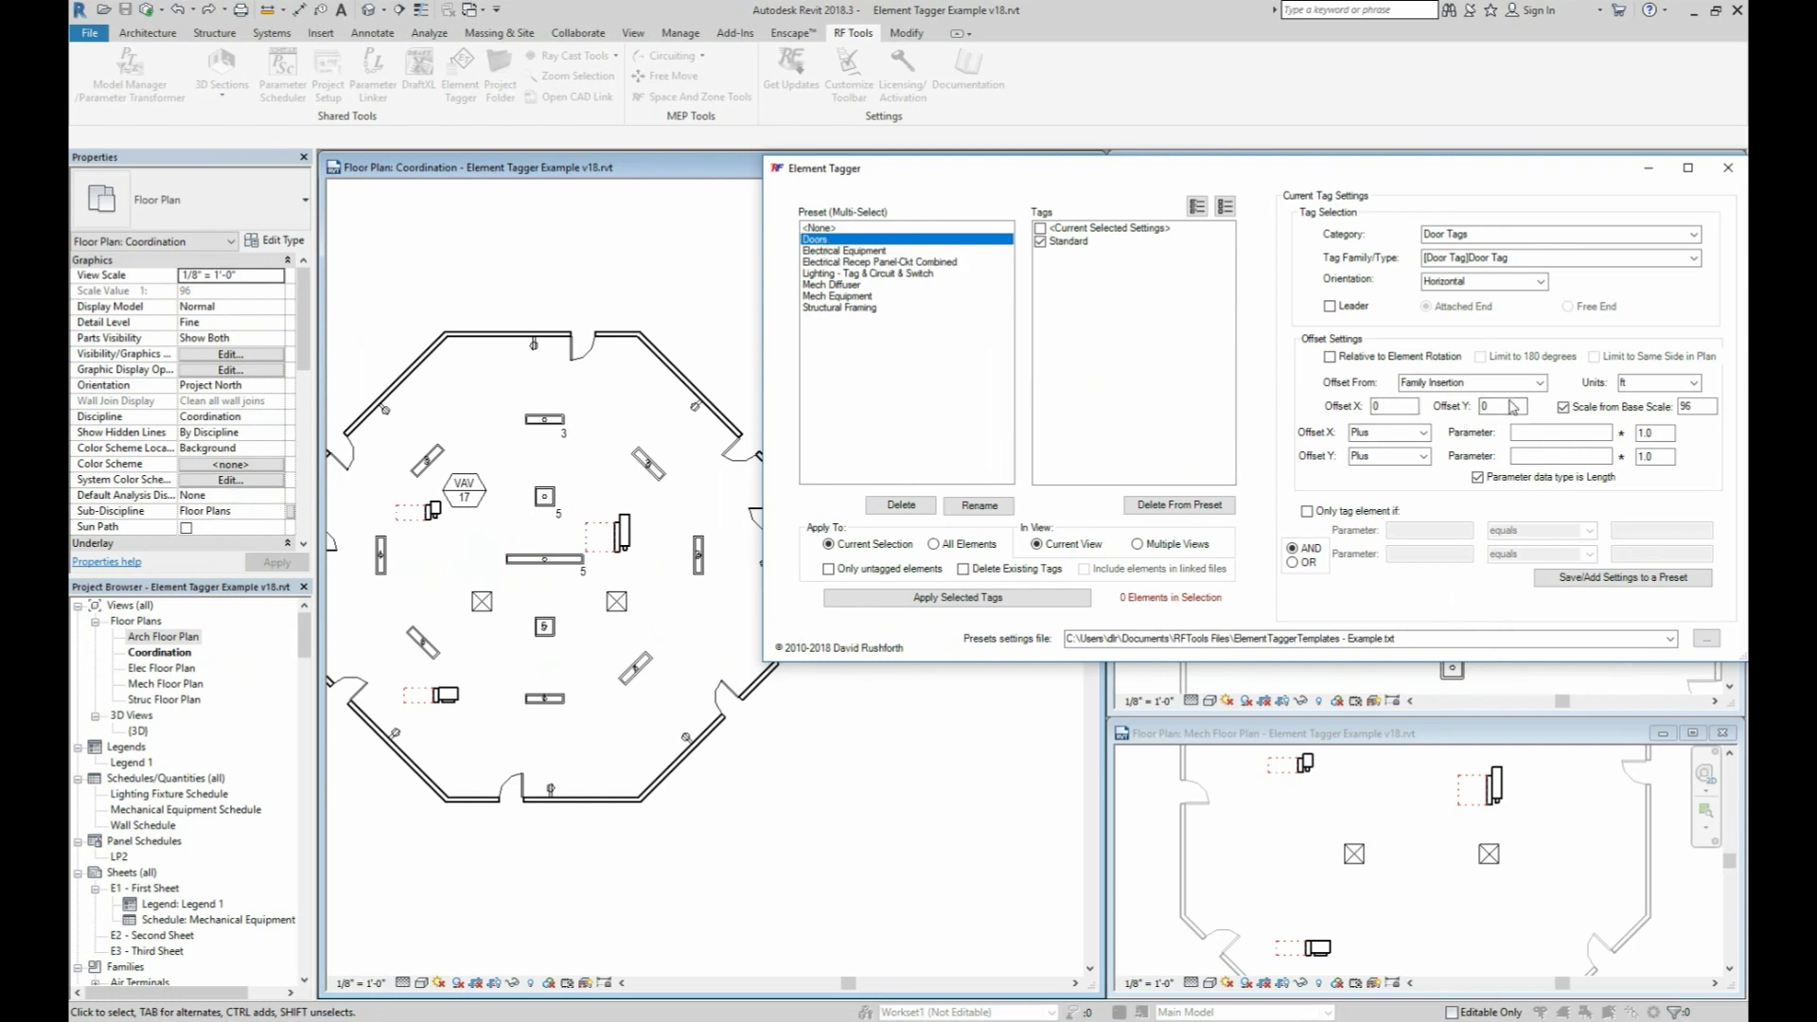
left_click(935, 545)
left_click(965, 598)
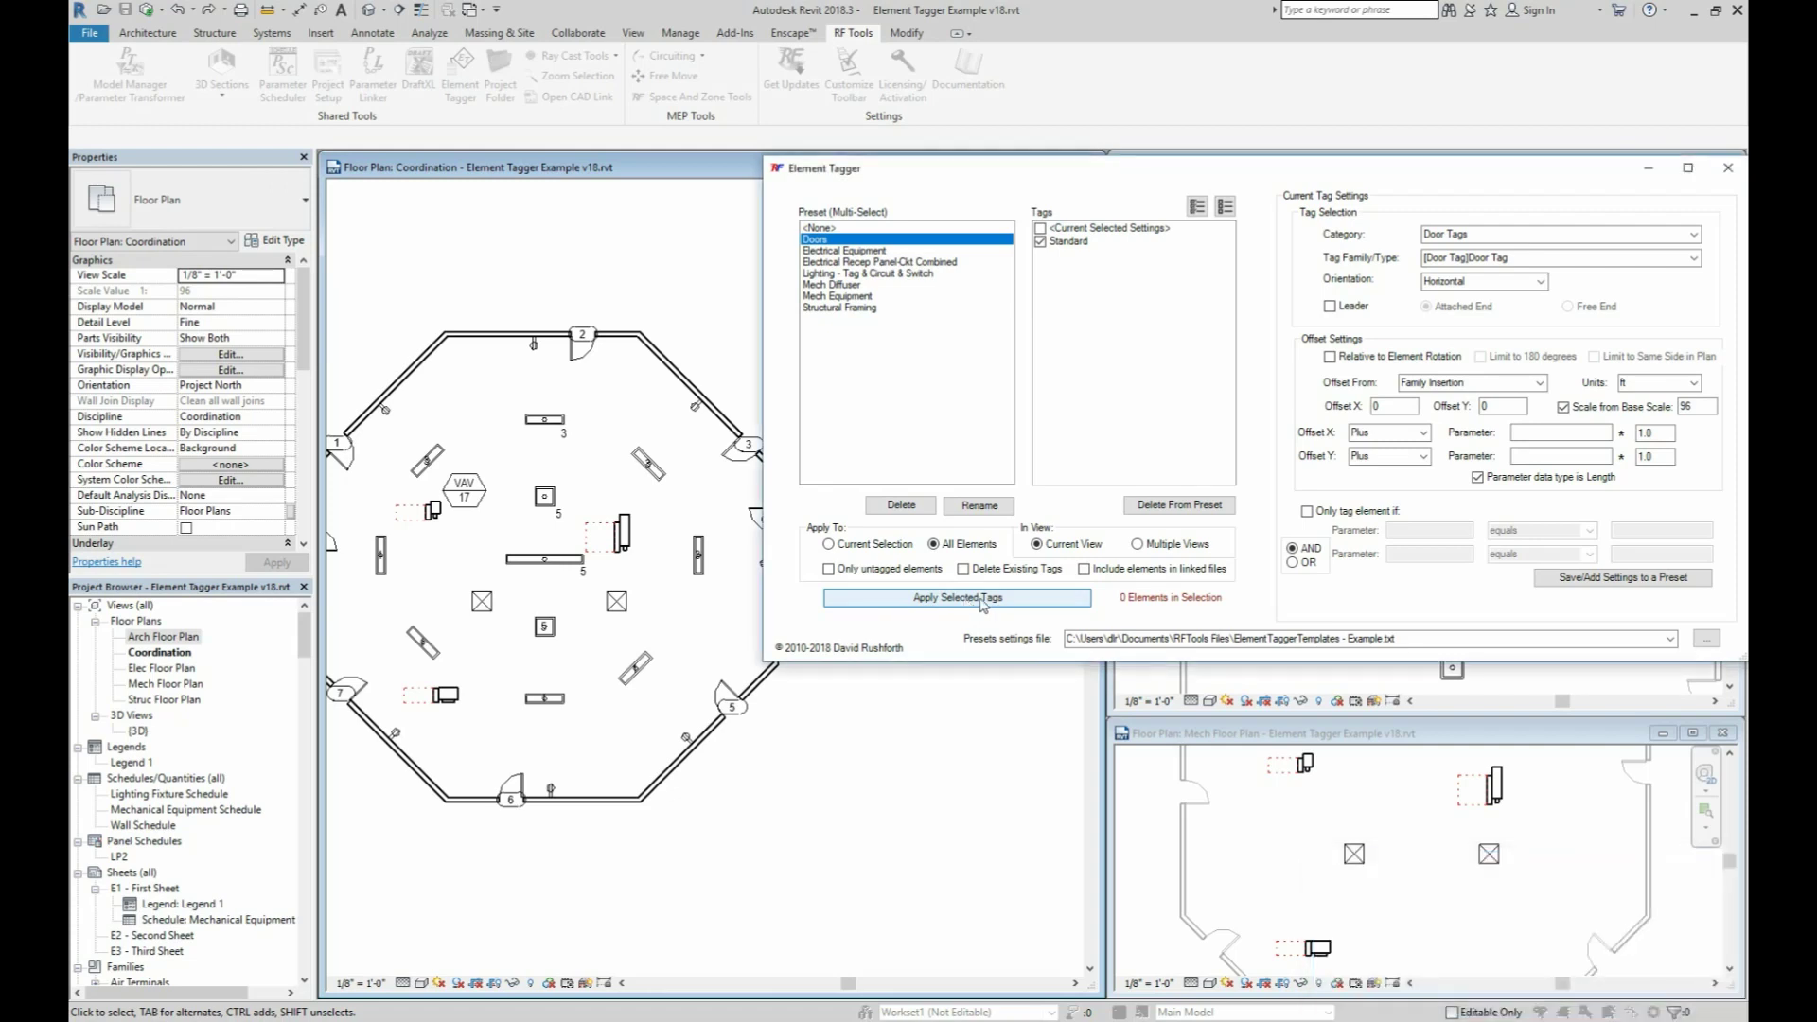
Retag all doors with Offset X -3 relative to door rotation, replacing the existing tags
double_click(1375, 407)
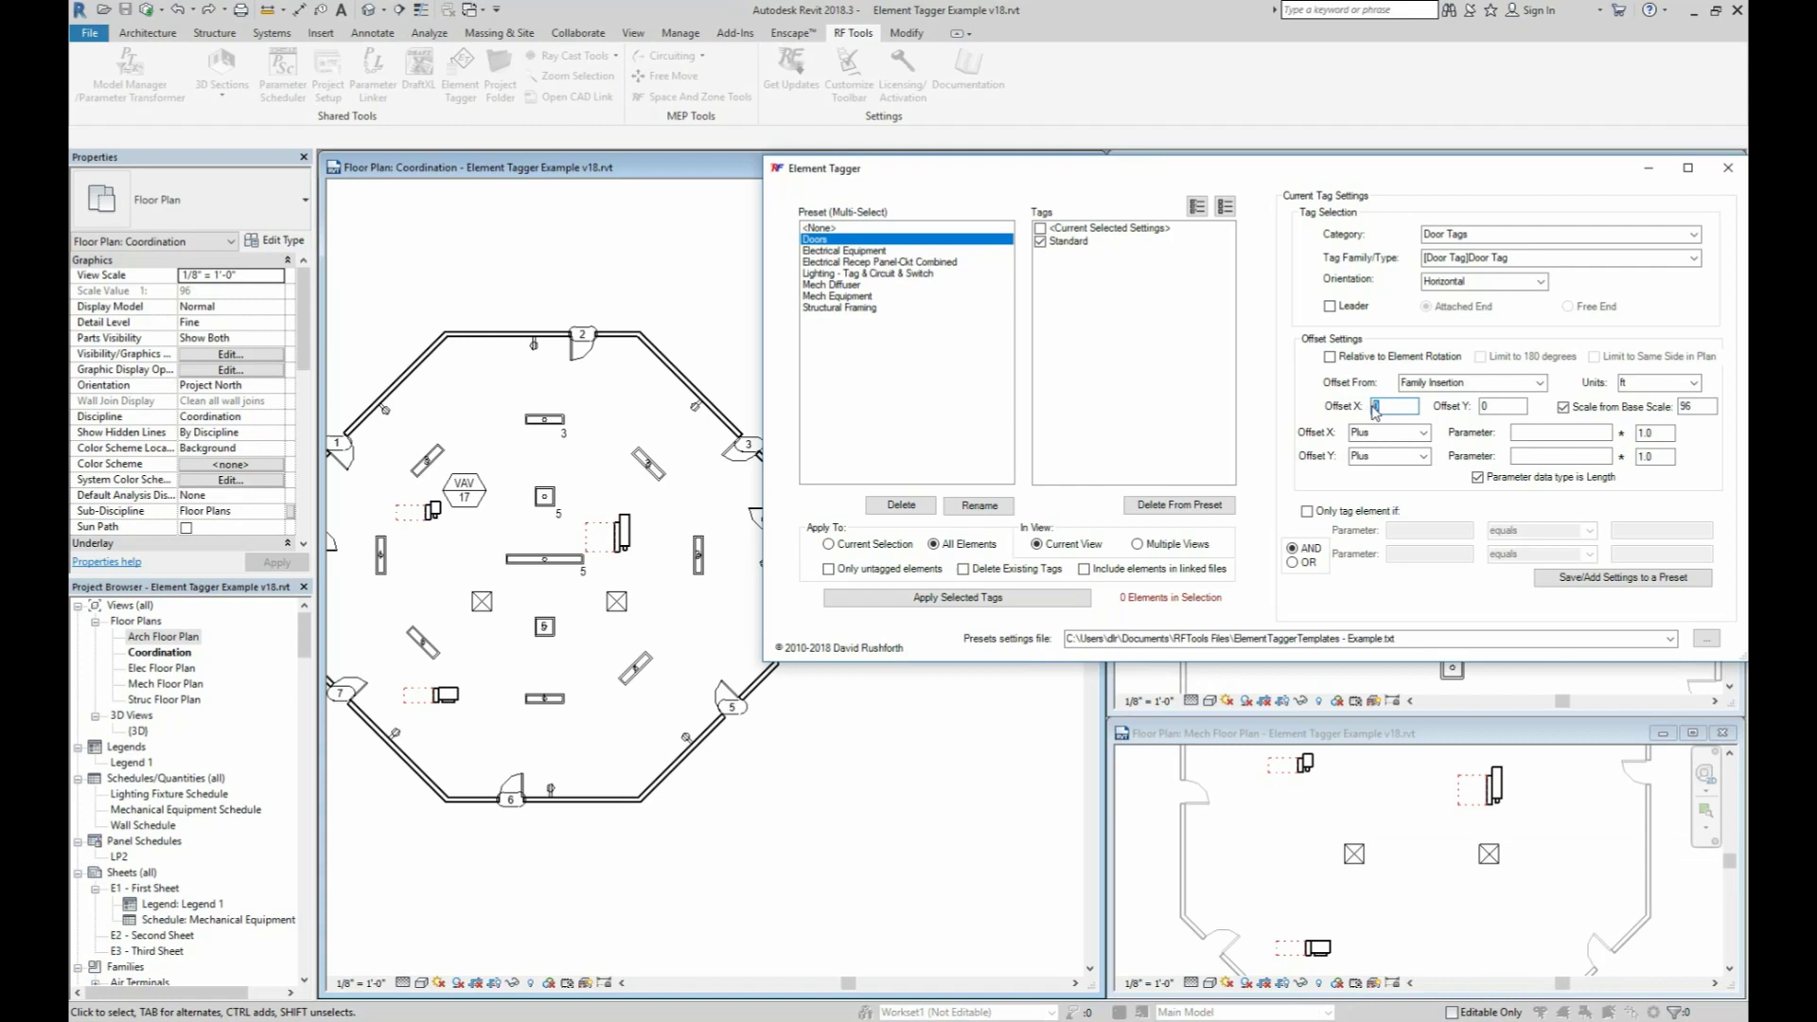
type("-3")
left_click(1040, 243)
left_click(963, 569)
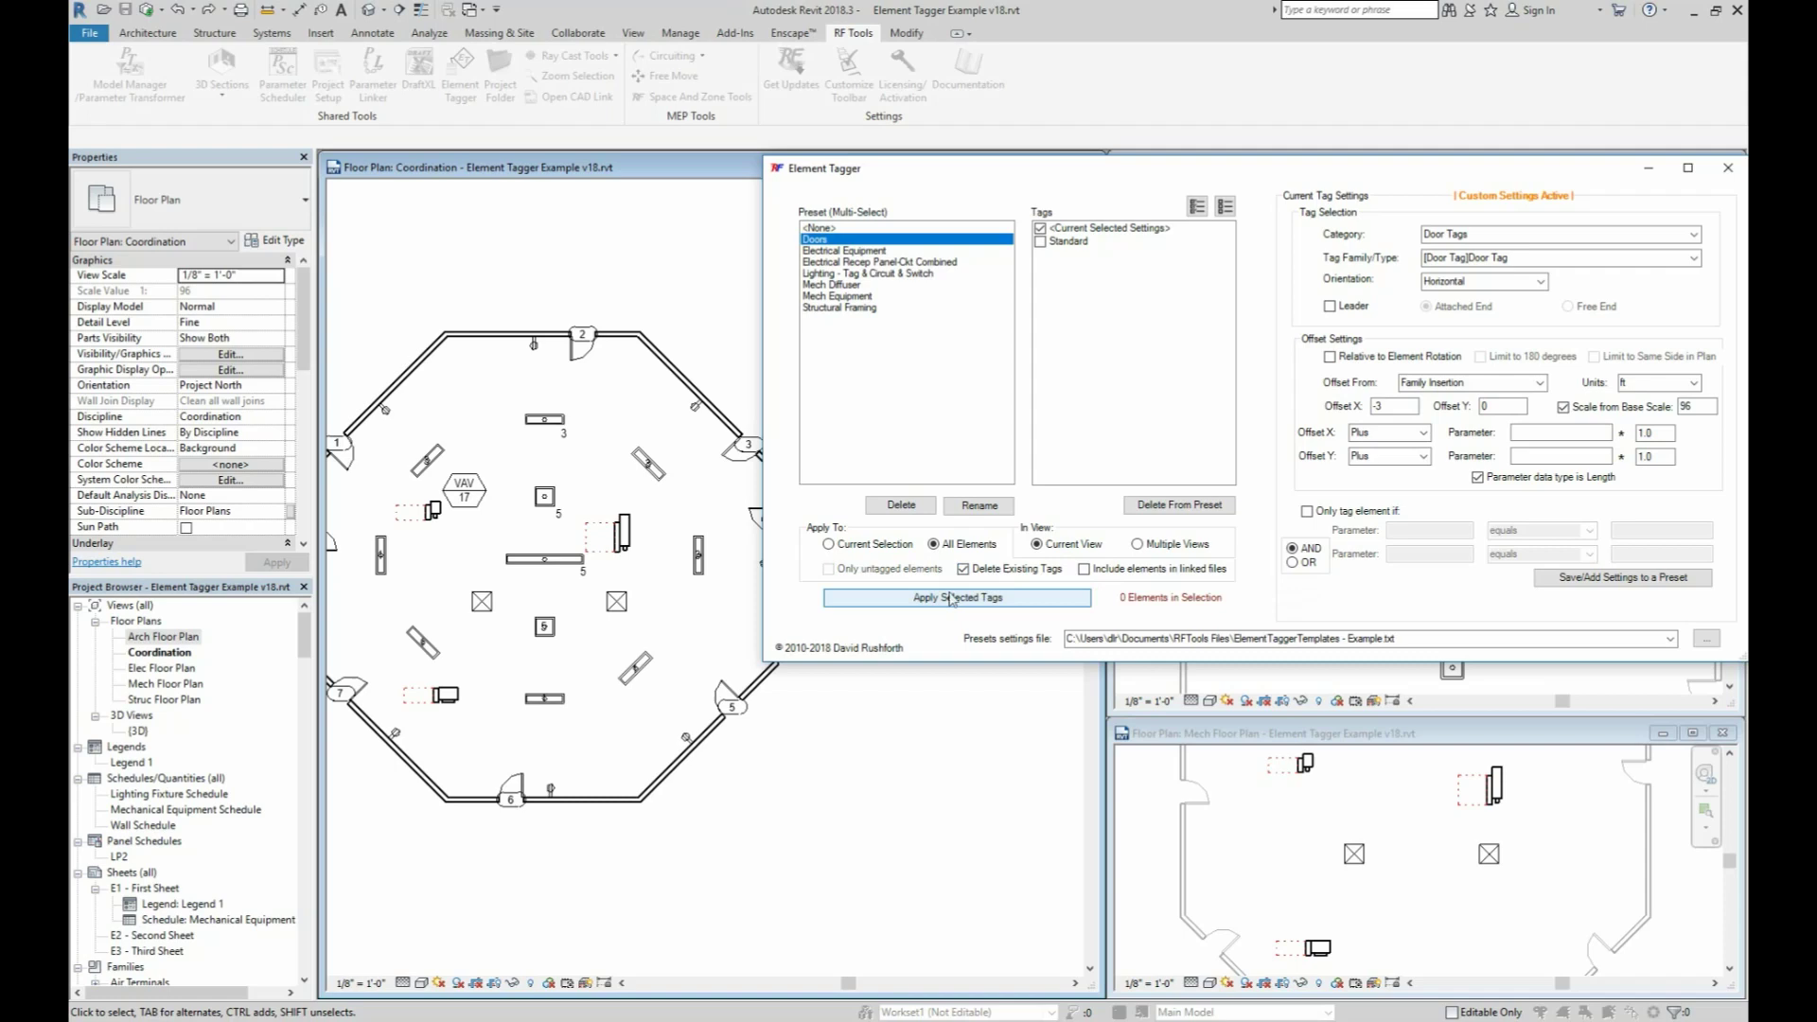
left_click(950, 602)
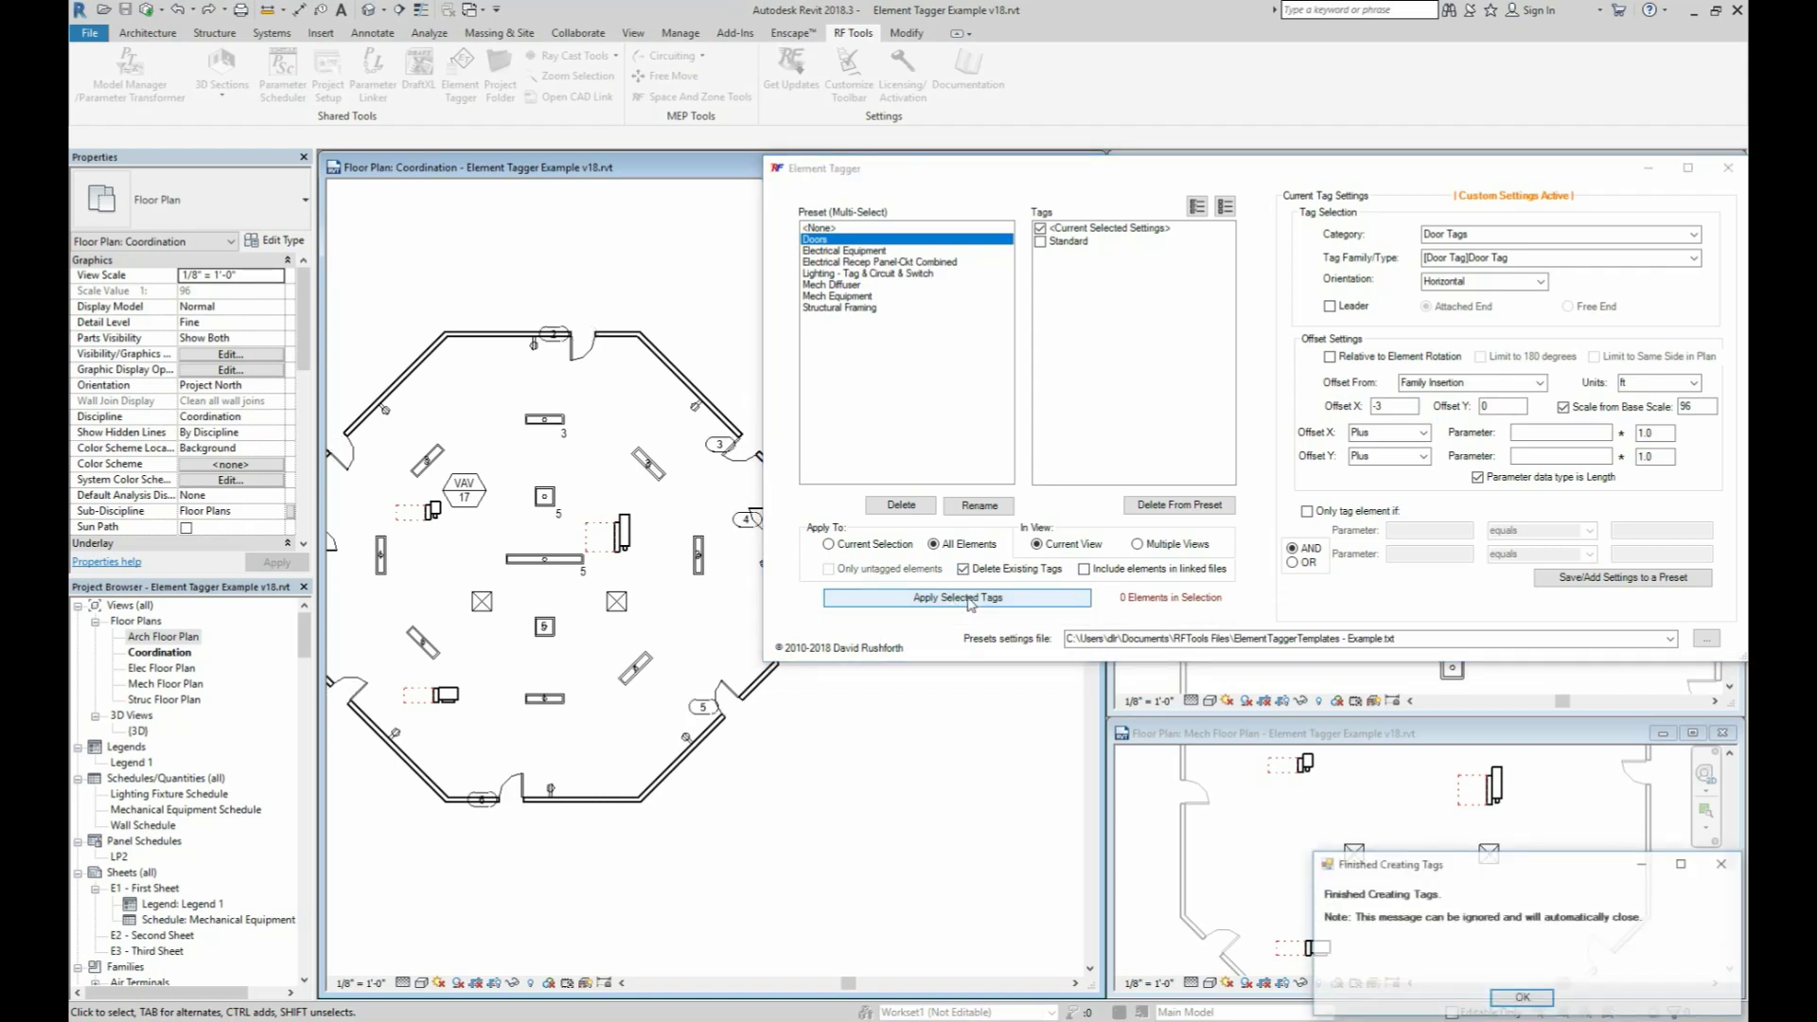
left_click(1333, 362)
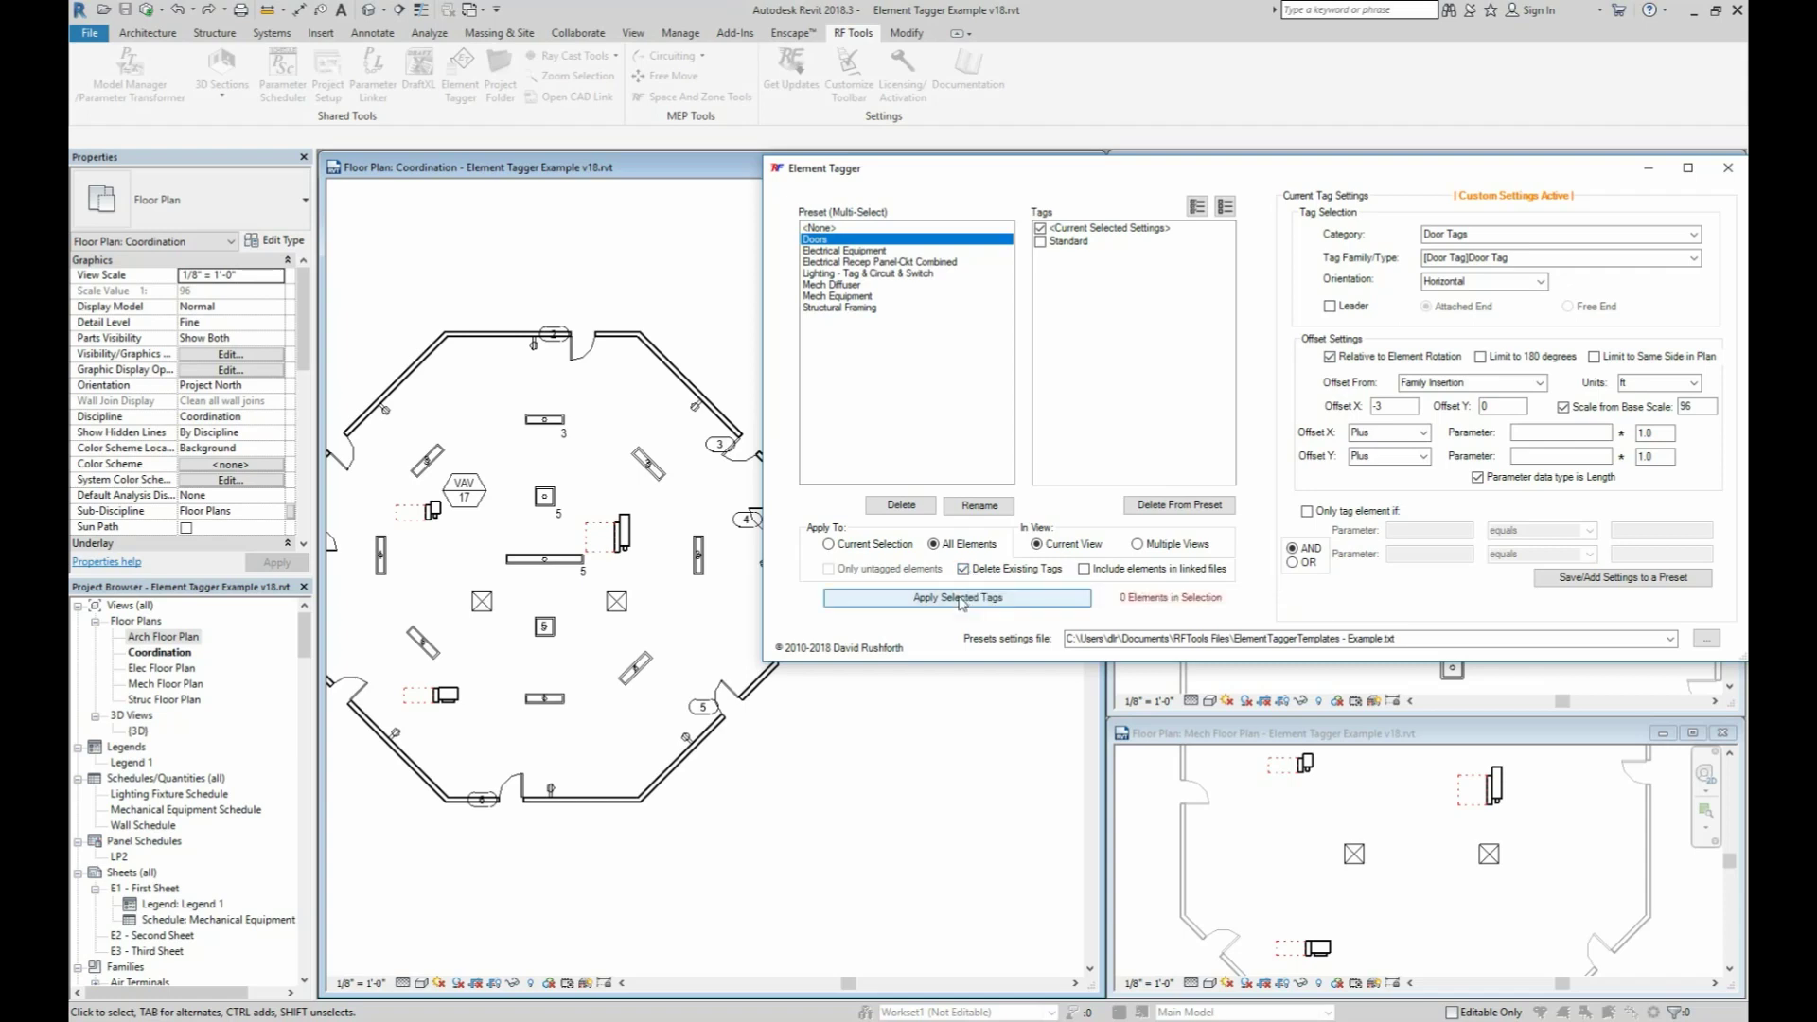
left_click(960, 600)
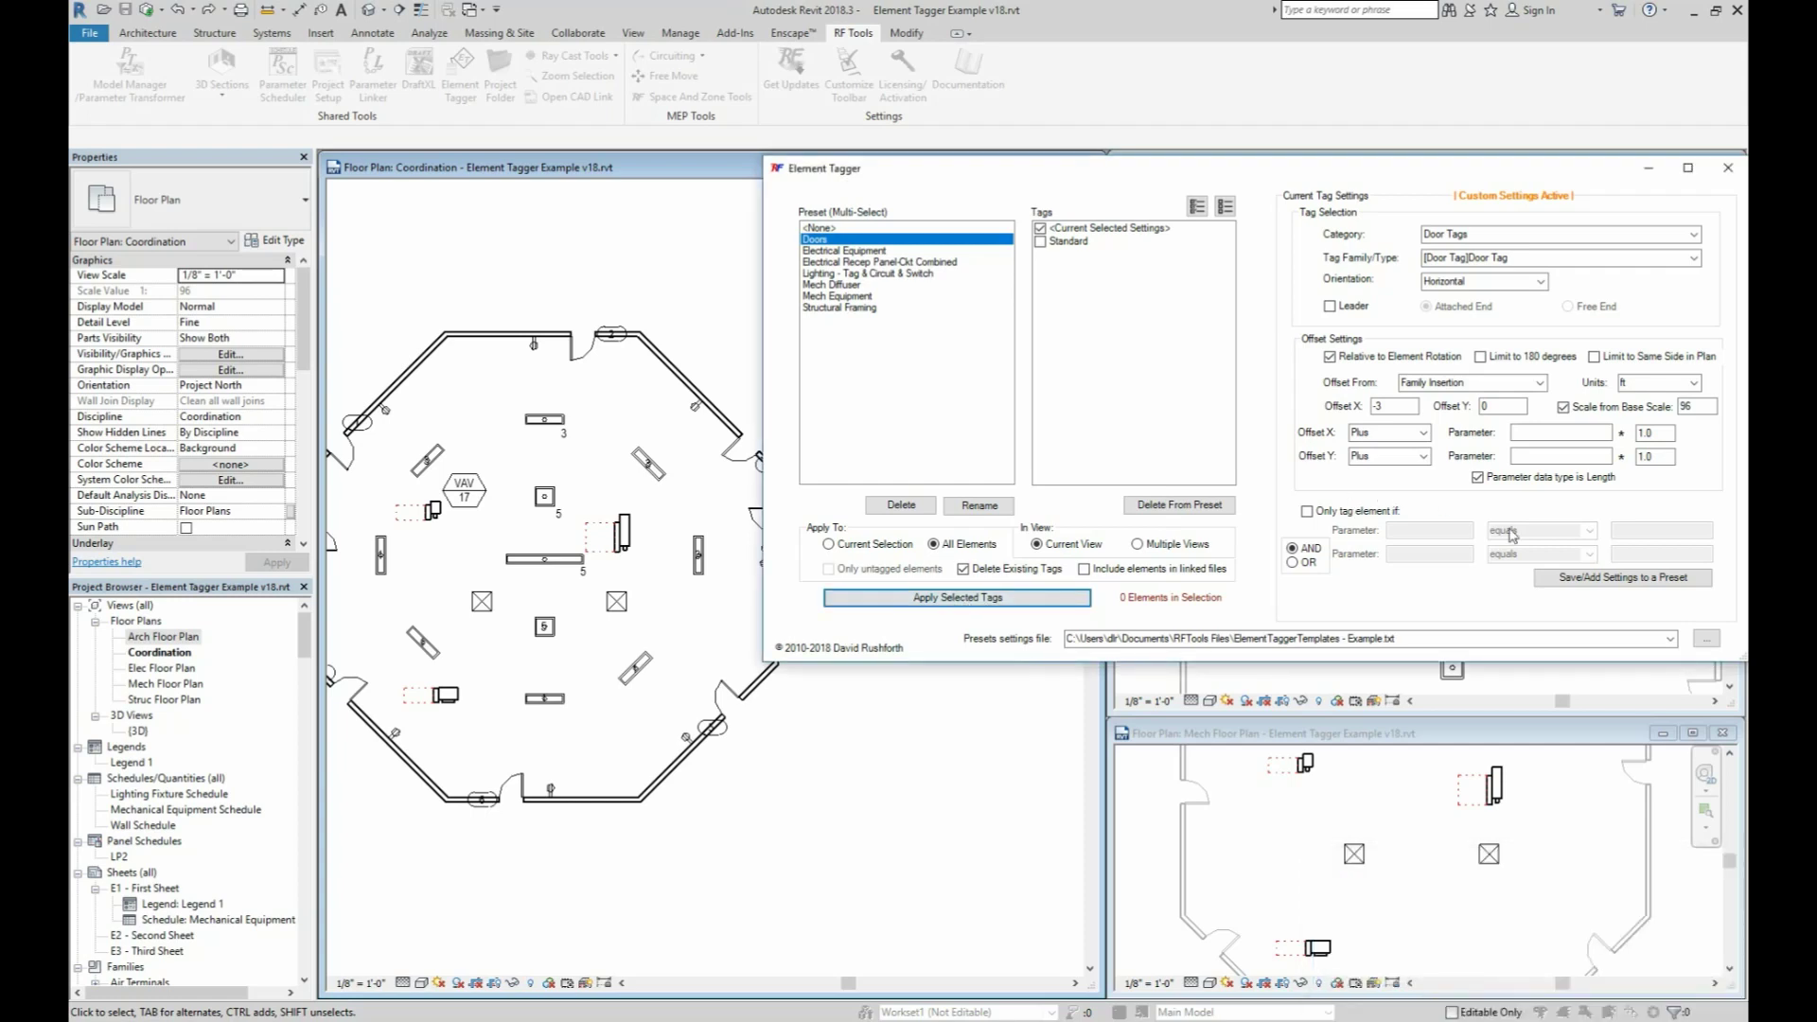
Save the door settings as preset 'Doors with 3' offset' using the Standard tag, and load it
left_click(1592, 579)
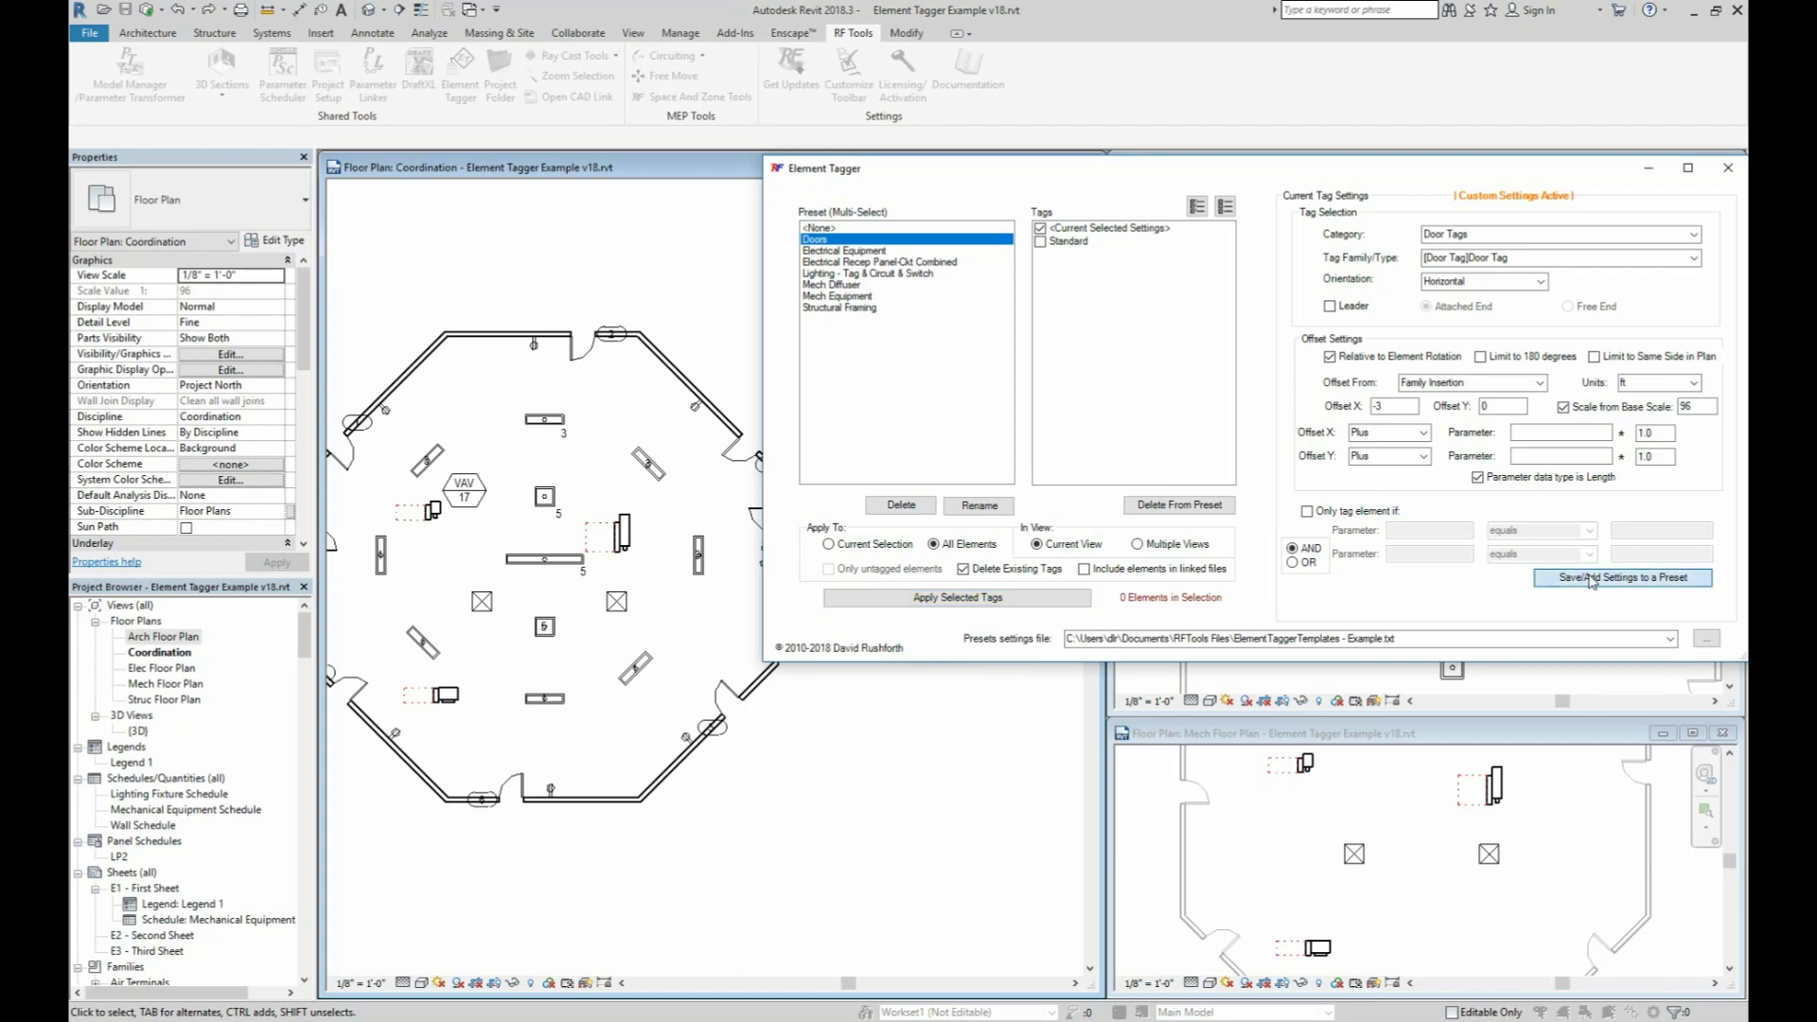
type("Doo")
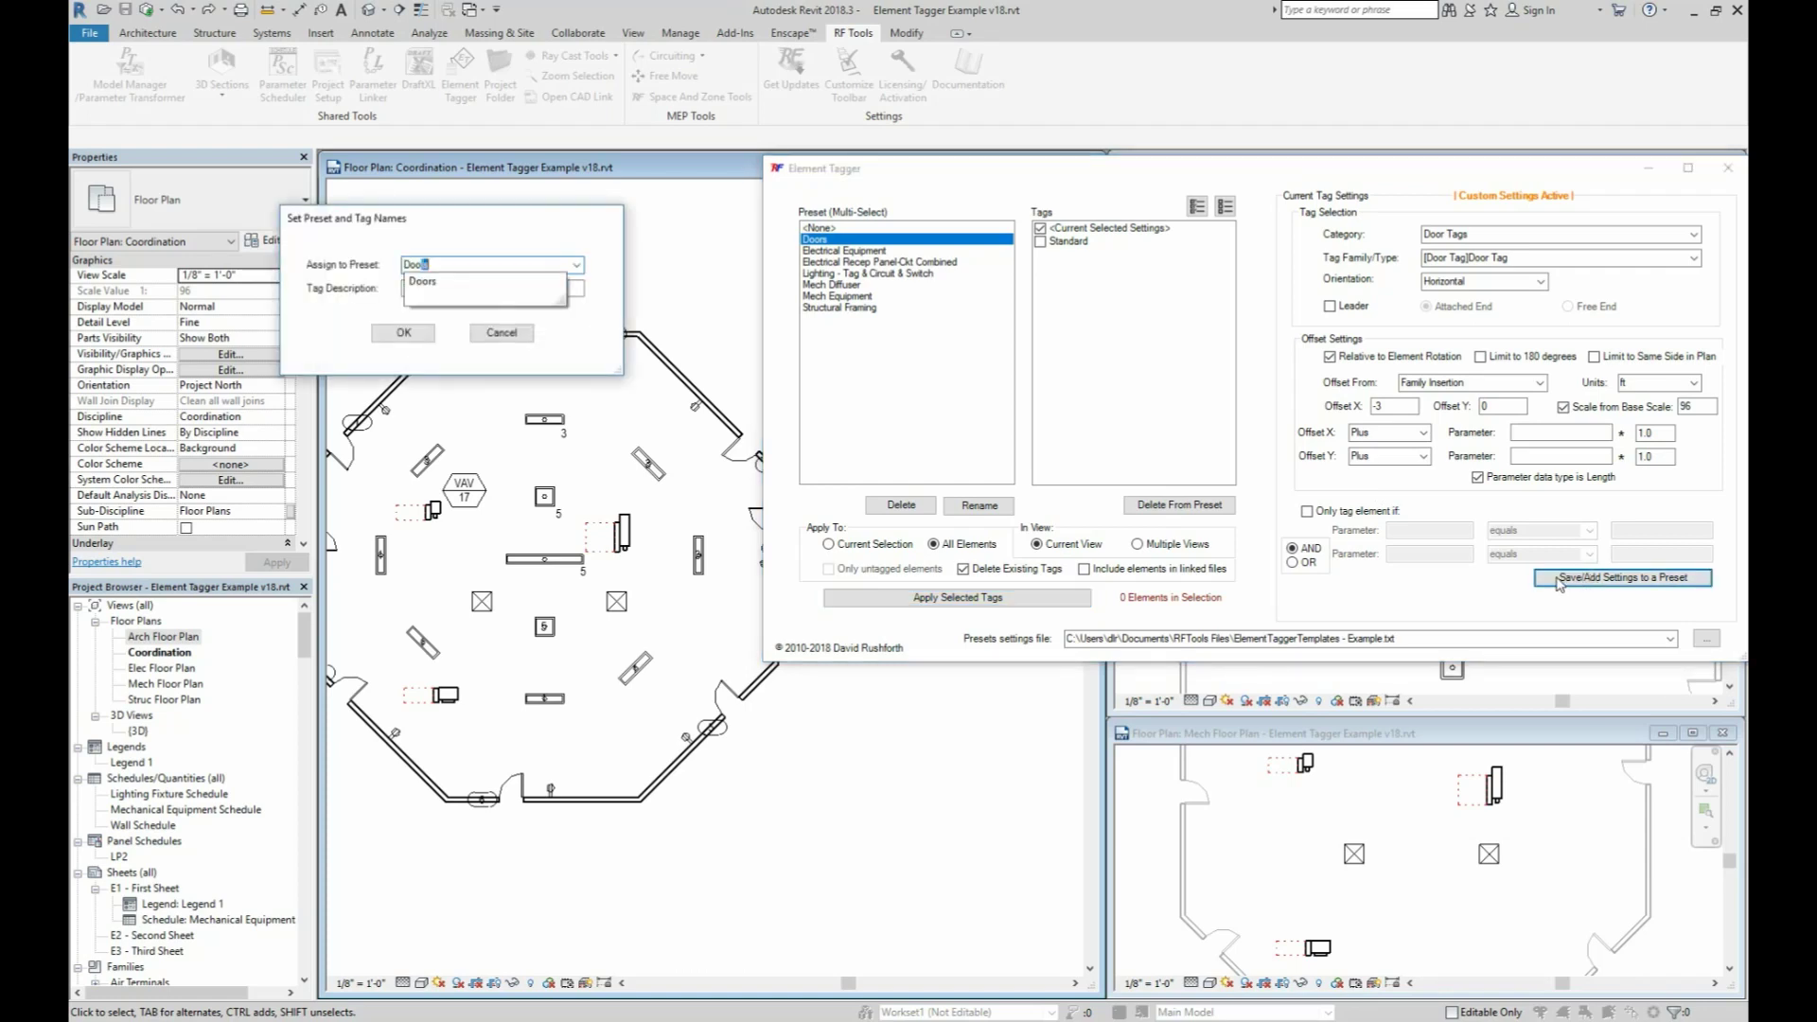
type("rs with 3' offset")
key("Tab")
type("St")
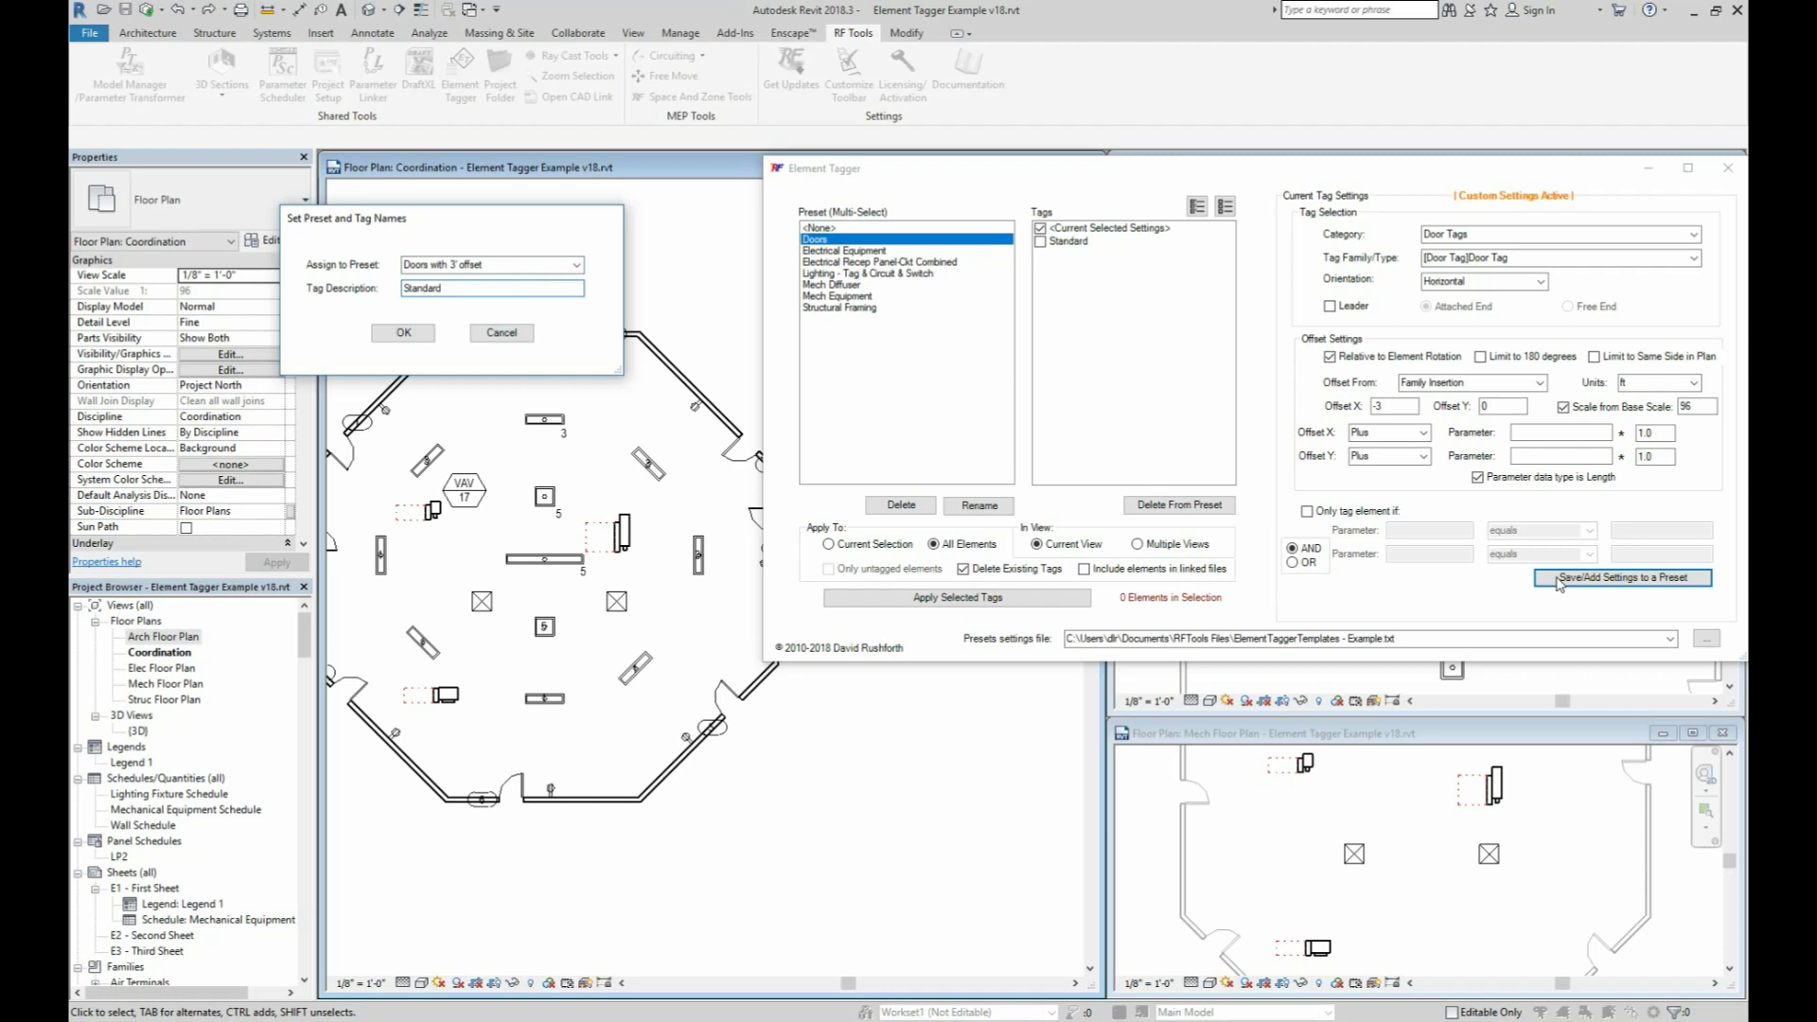
left_click(421, 333)
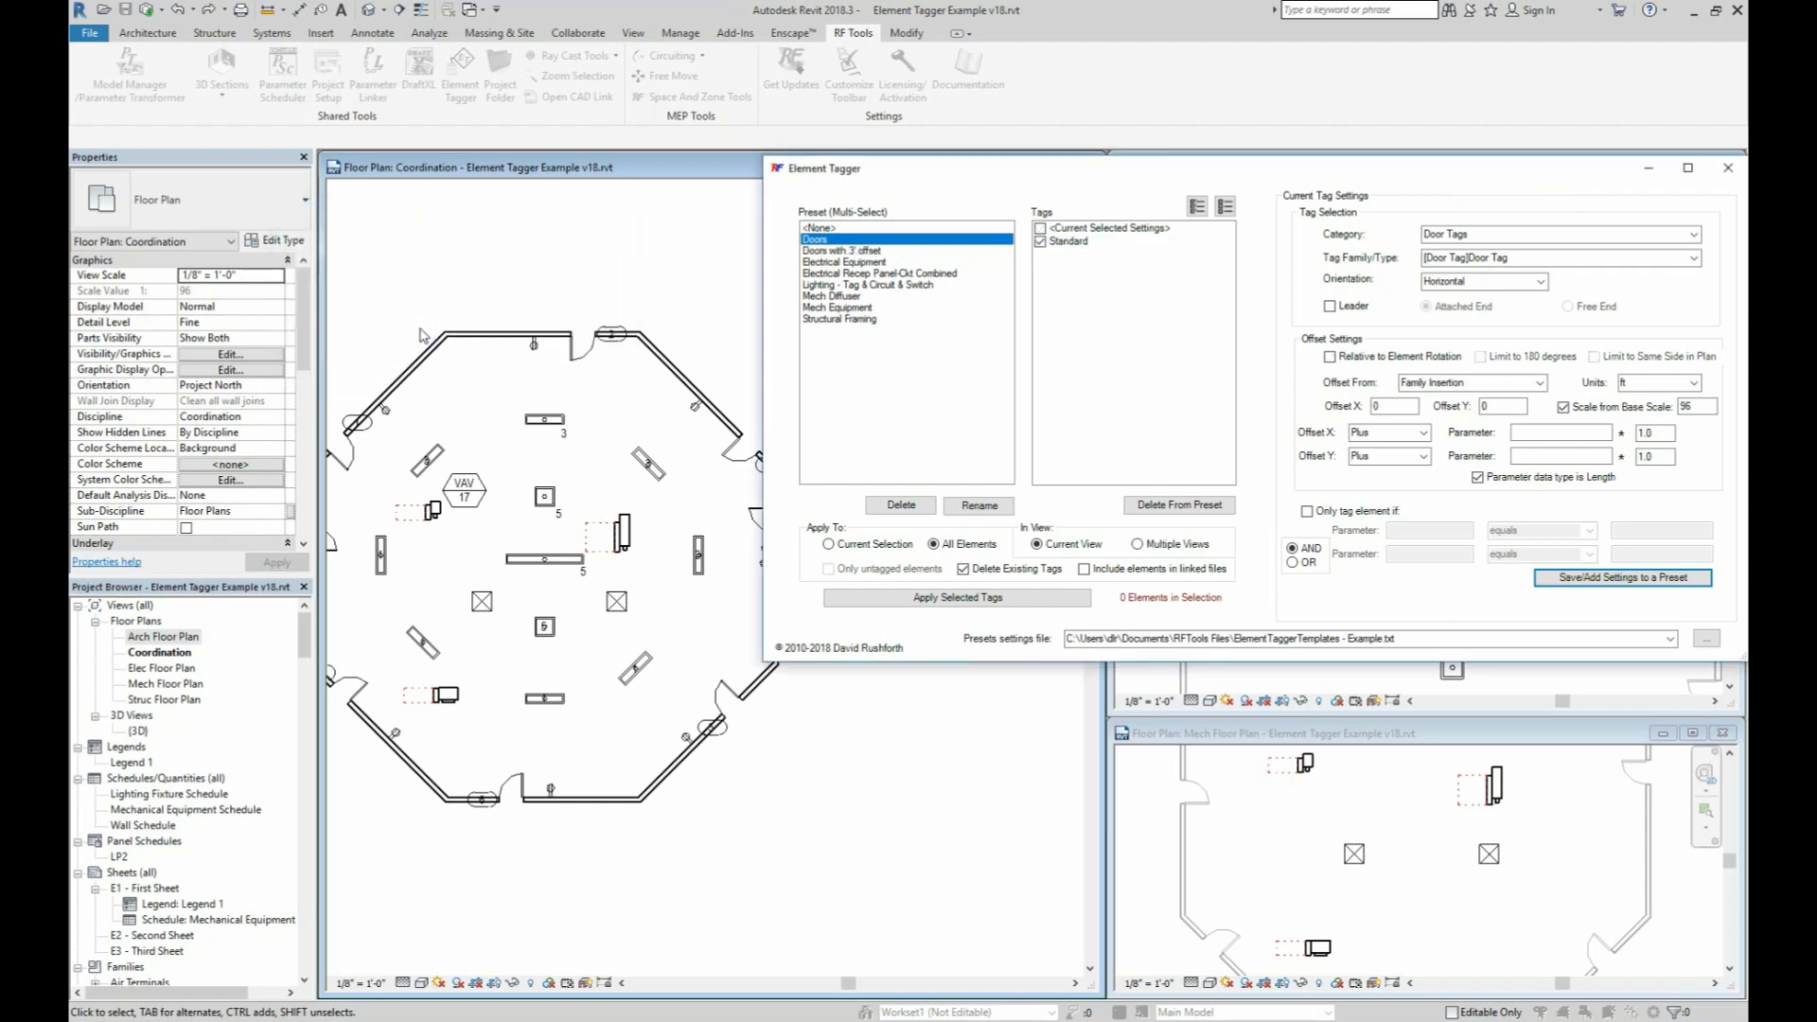
left_click(830, 252)
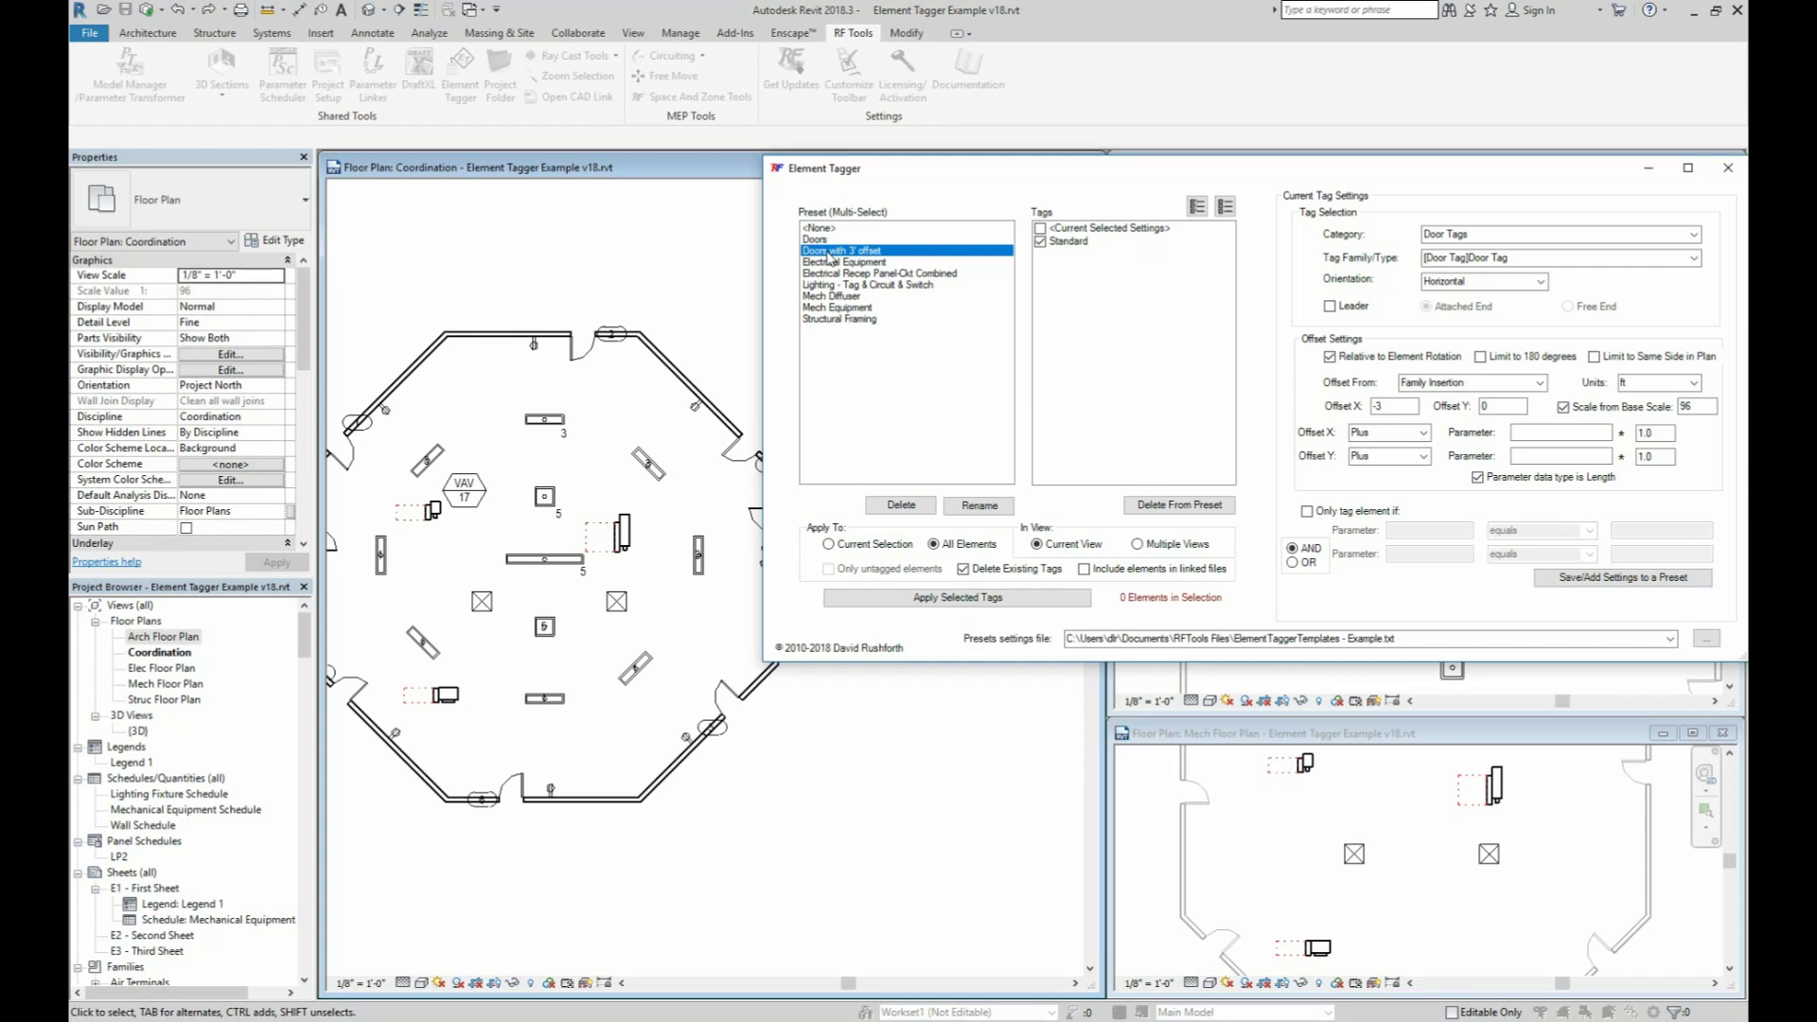
Load the Lighting - Tag & Circuit & Switch preset to show its -.83 bottom-right offset settings
left_click(828, 285)
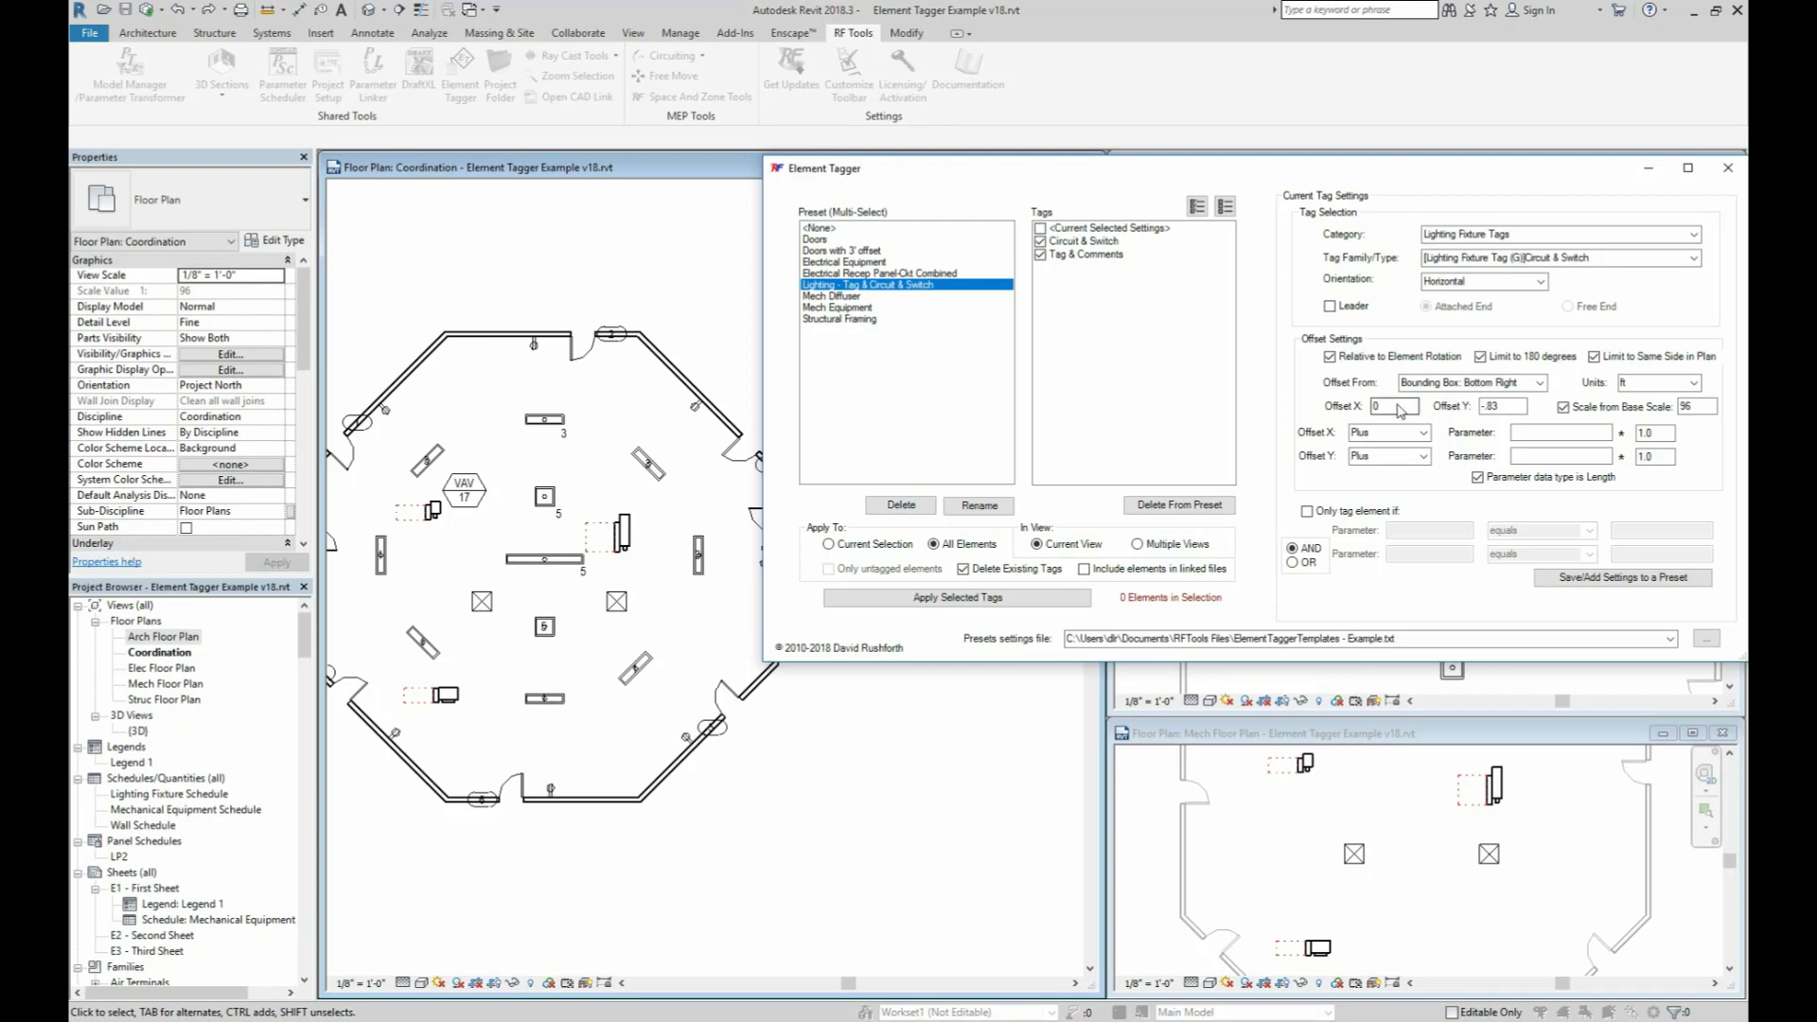
Offset lighting tags from Family Insertion by Length × .5 in X and Height × -.5 in Y
left_click(1498, 385)
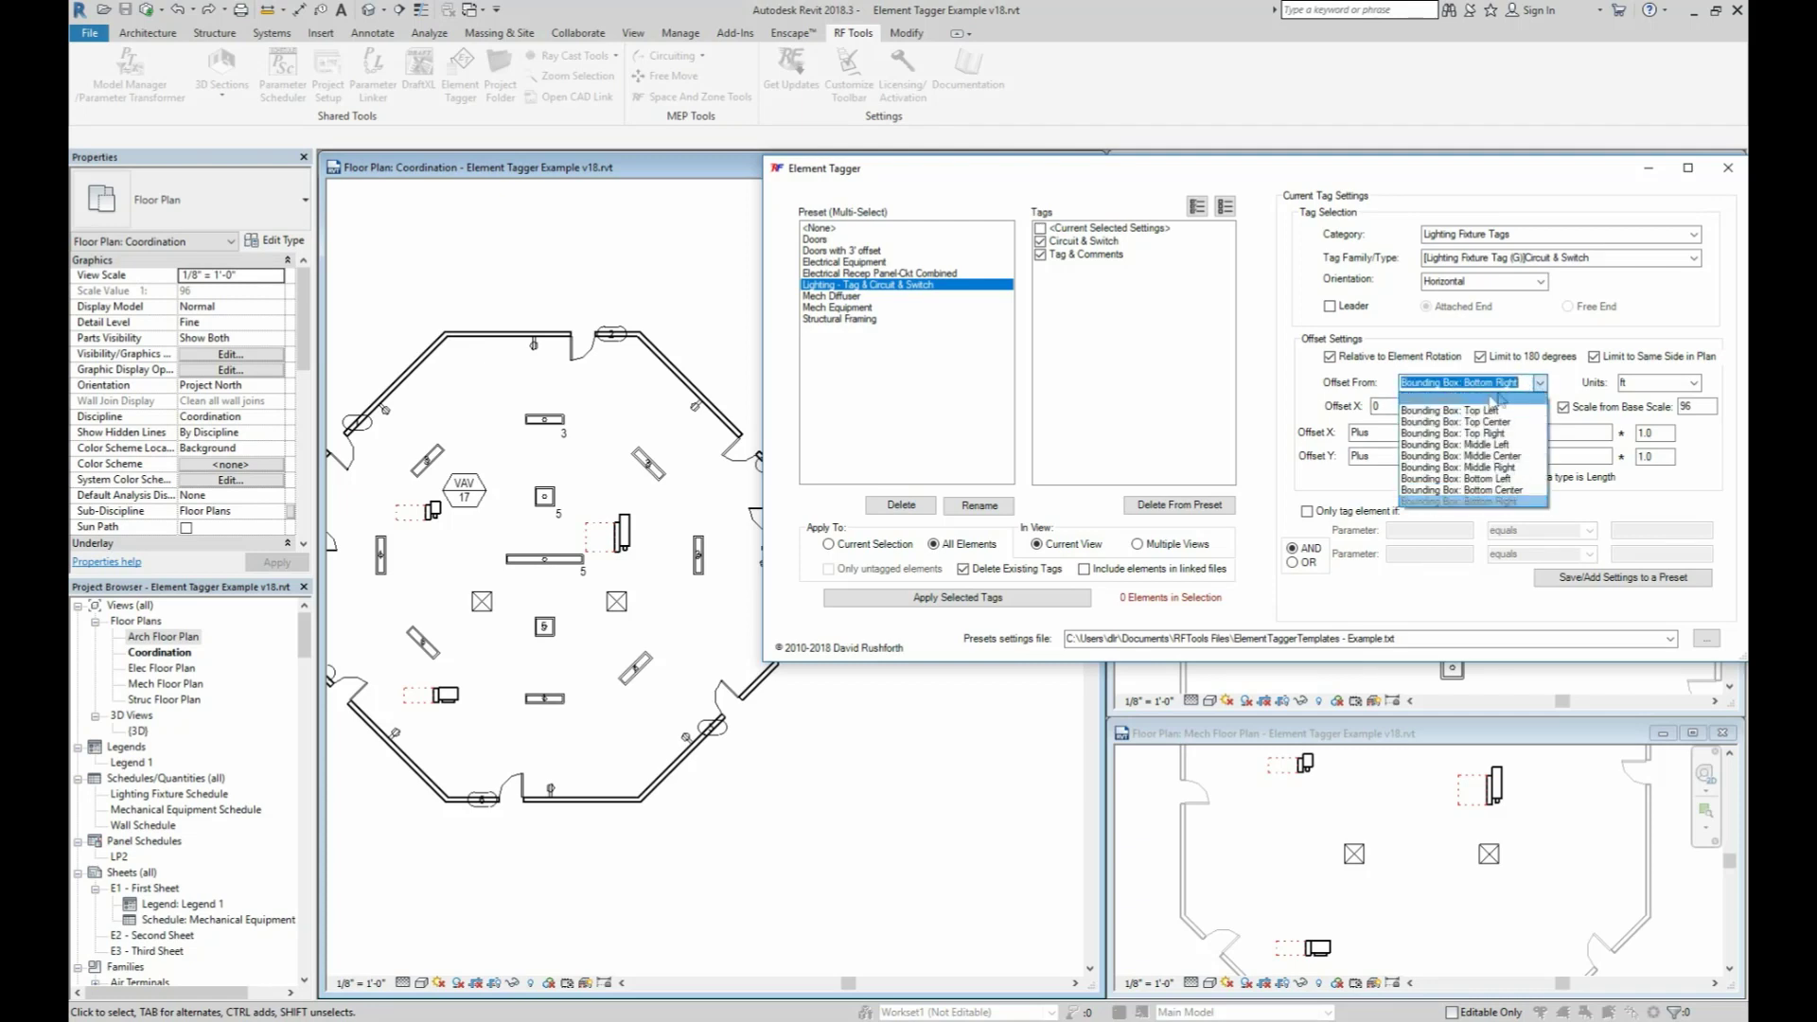
left_click(1477, 398)
left_click(1505, 406)
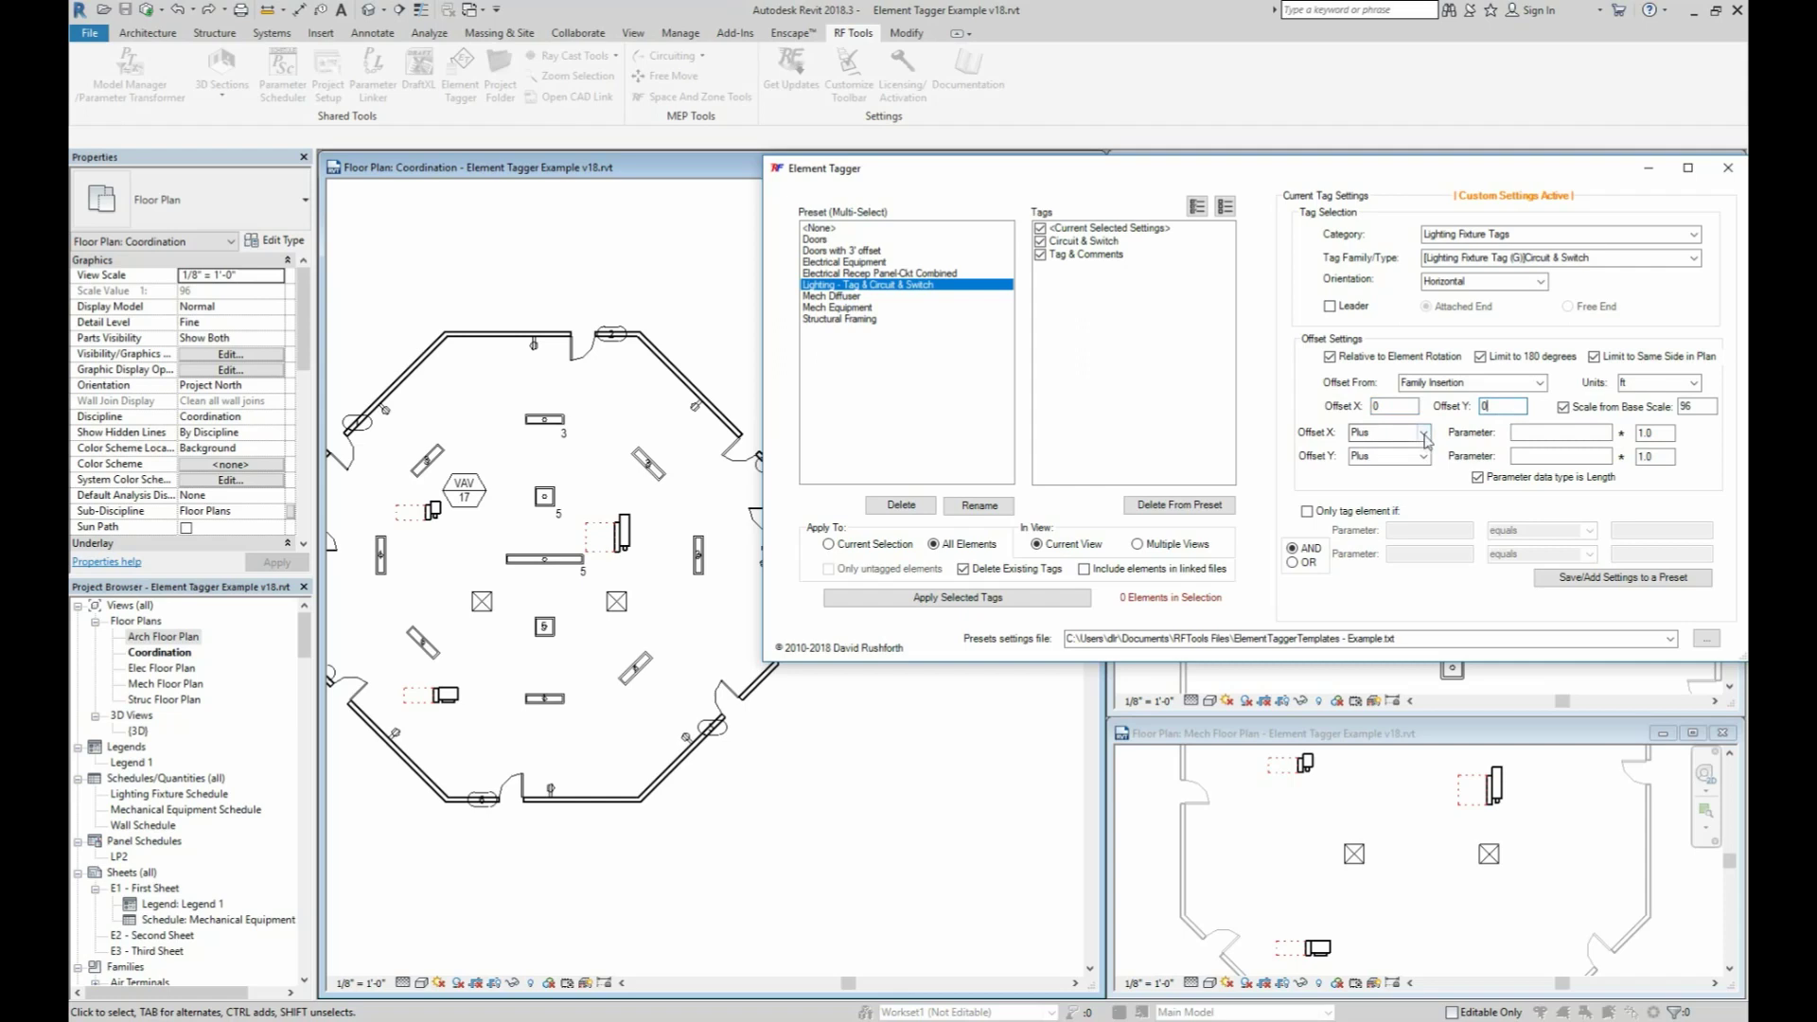
left_click(1552, 434)
key("Tab")
left_click(1586, 431)
key("Tab")
key("Tab")
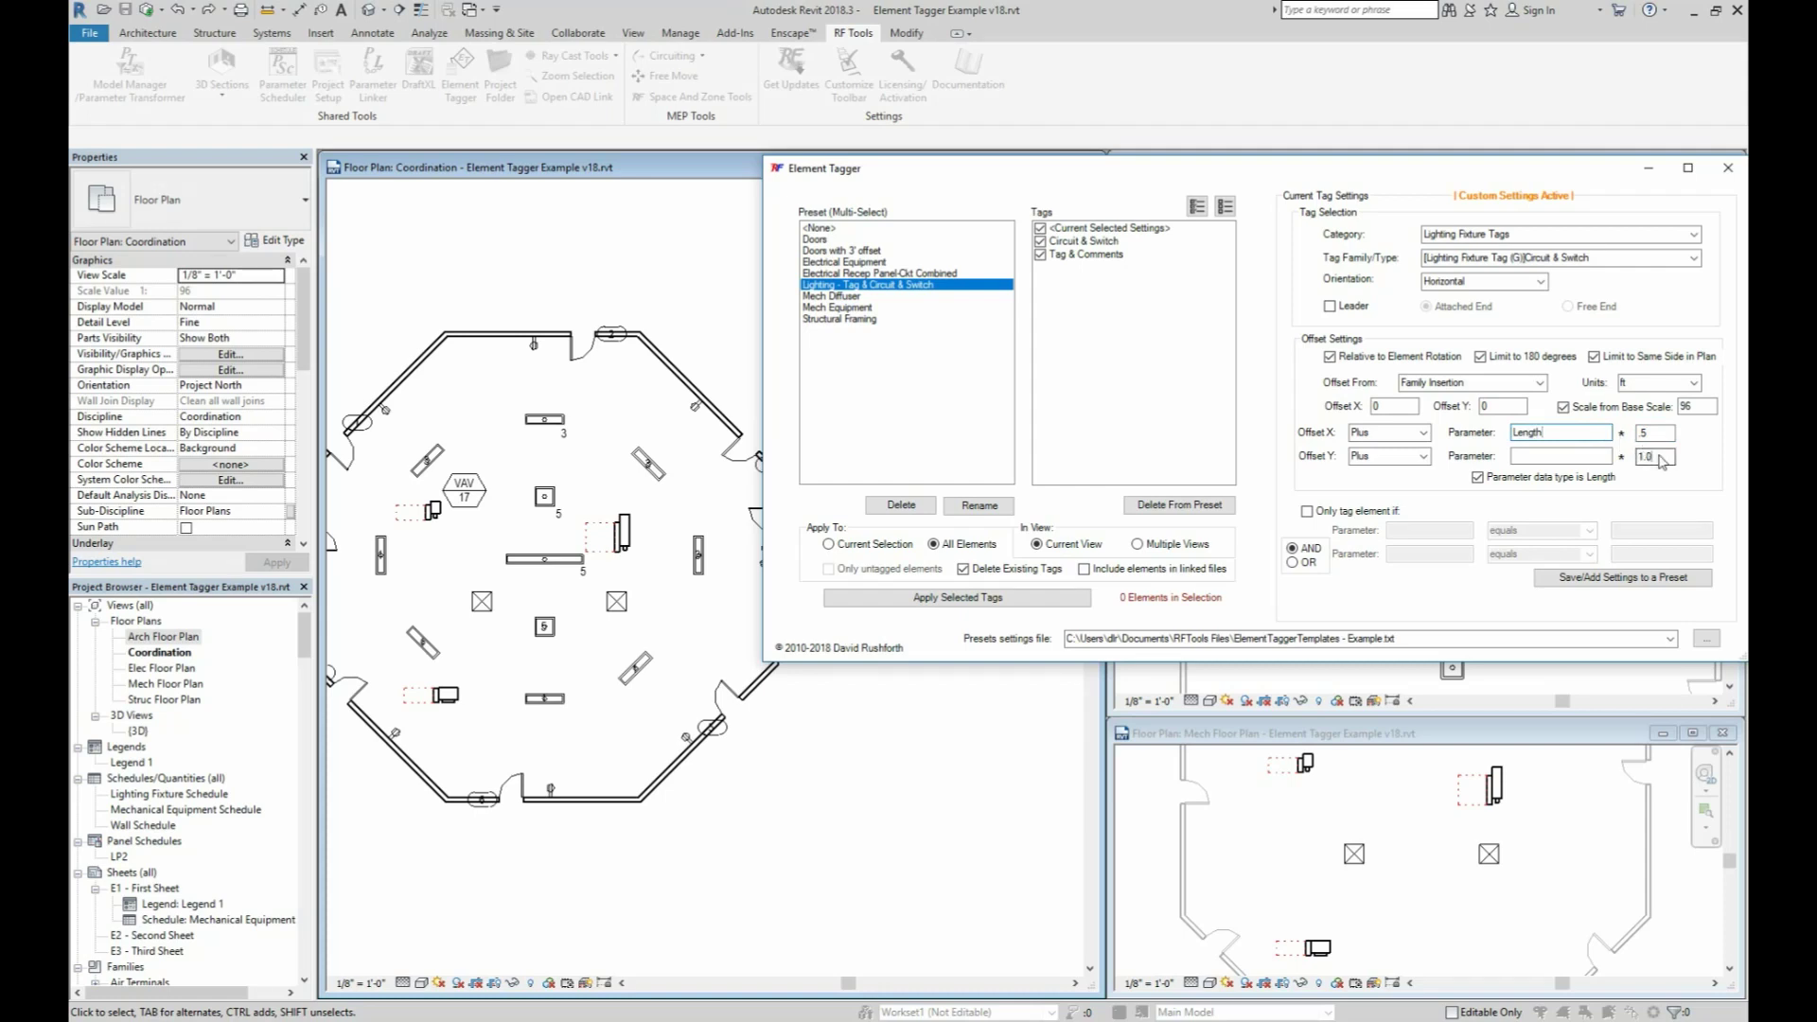
left_click(1562, 456)
Load the Electrical Recep Panel-Ckt Combined preset and review the Panel-Ckt Bottom, L, R and Top tags' rotation conditions
left_click(869, 274)
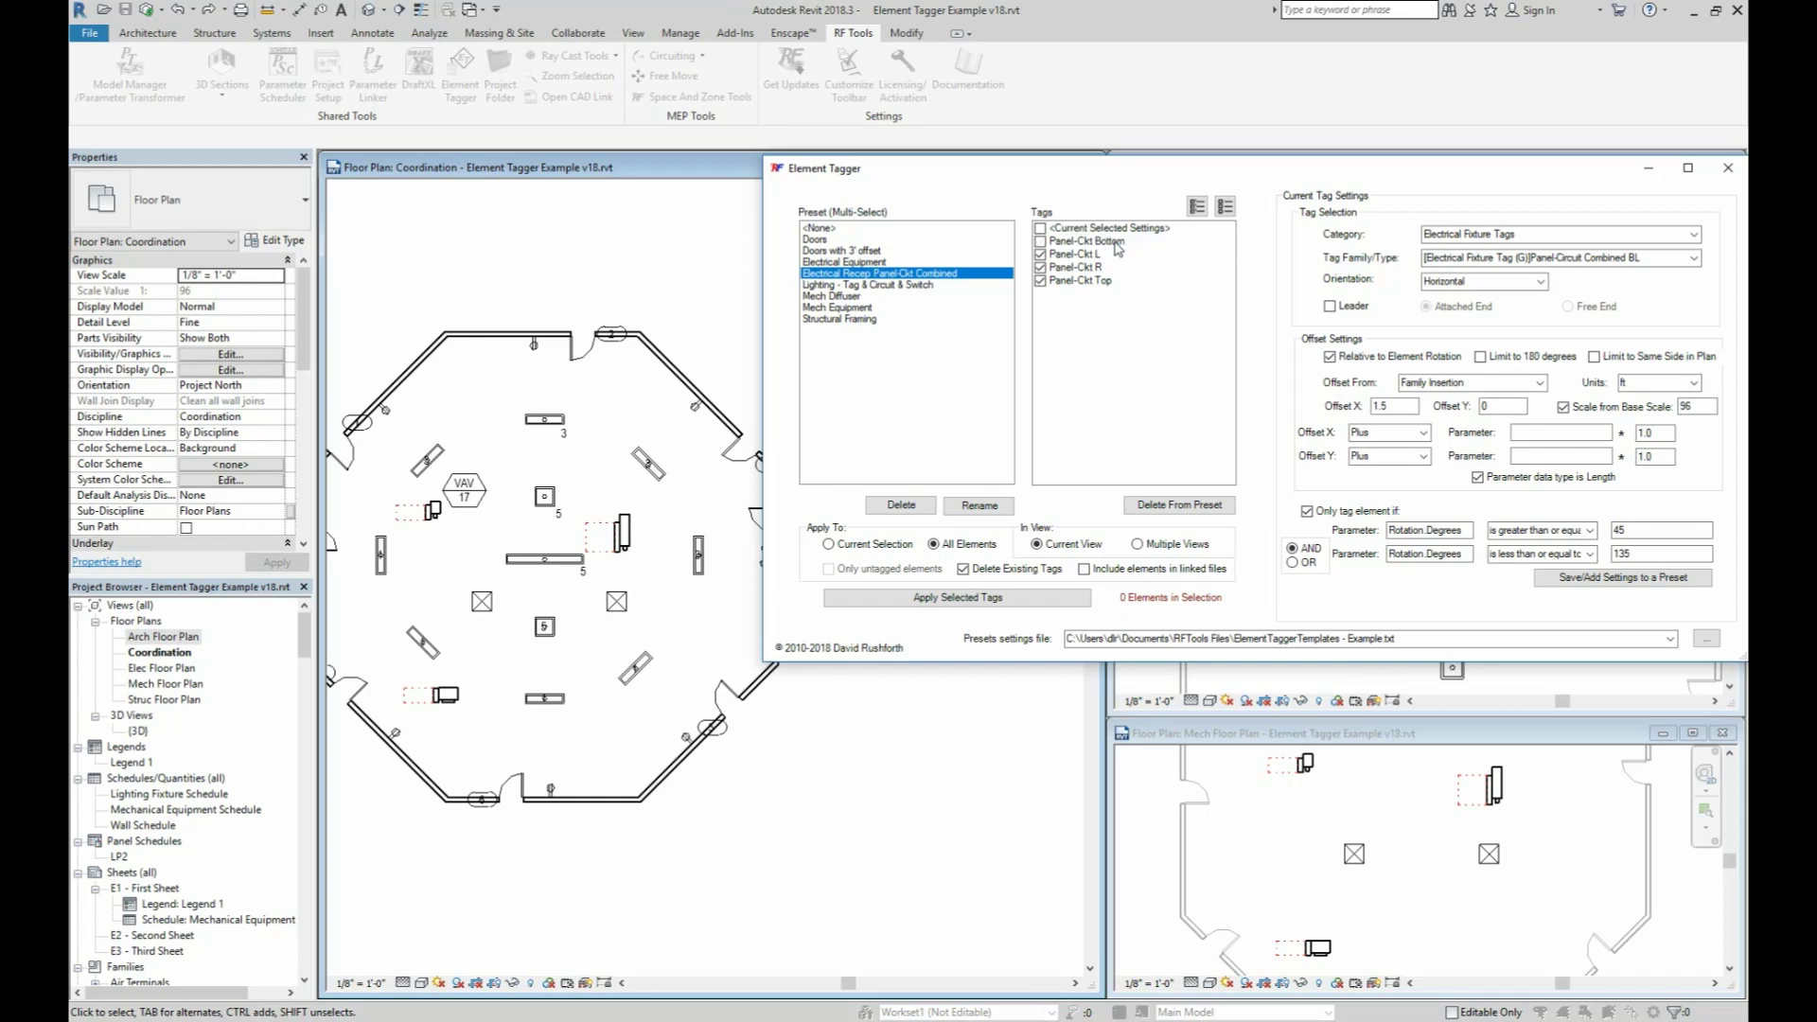
left_click(1116, 243)
left_click(1086, 255)
left_click(1086, 269)
left_click(1093, 284)
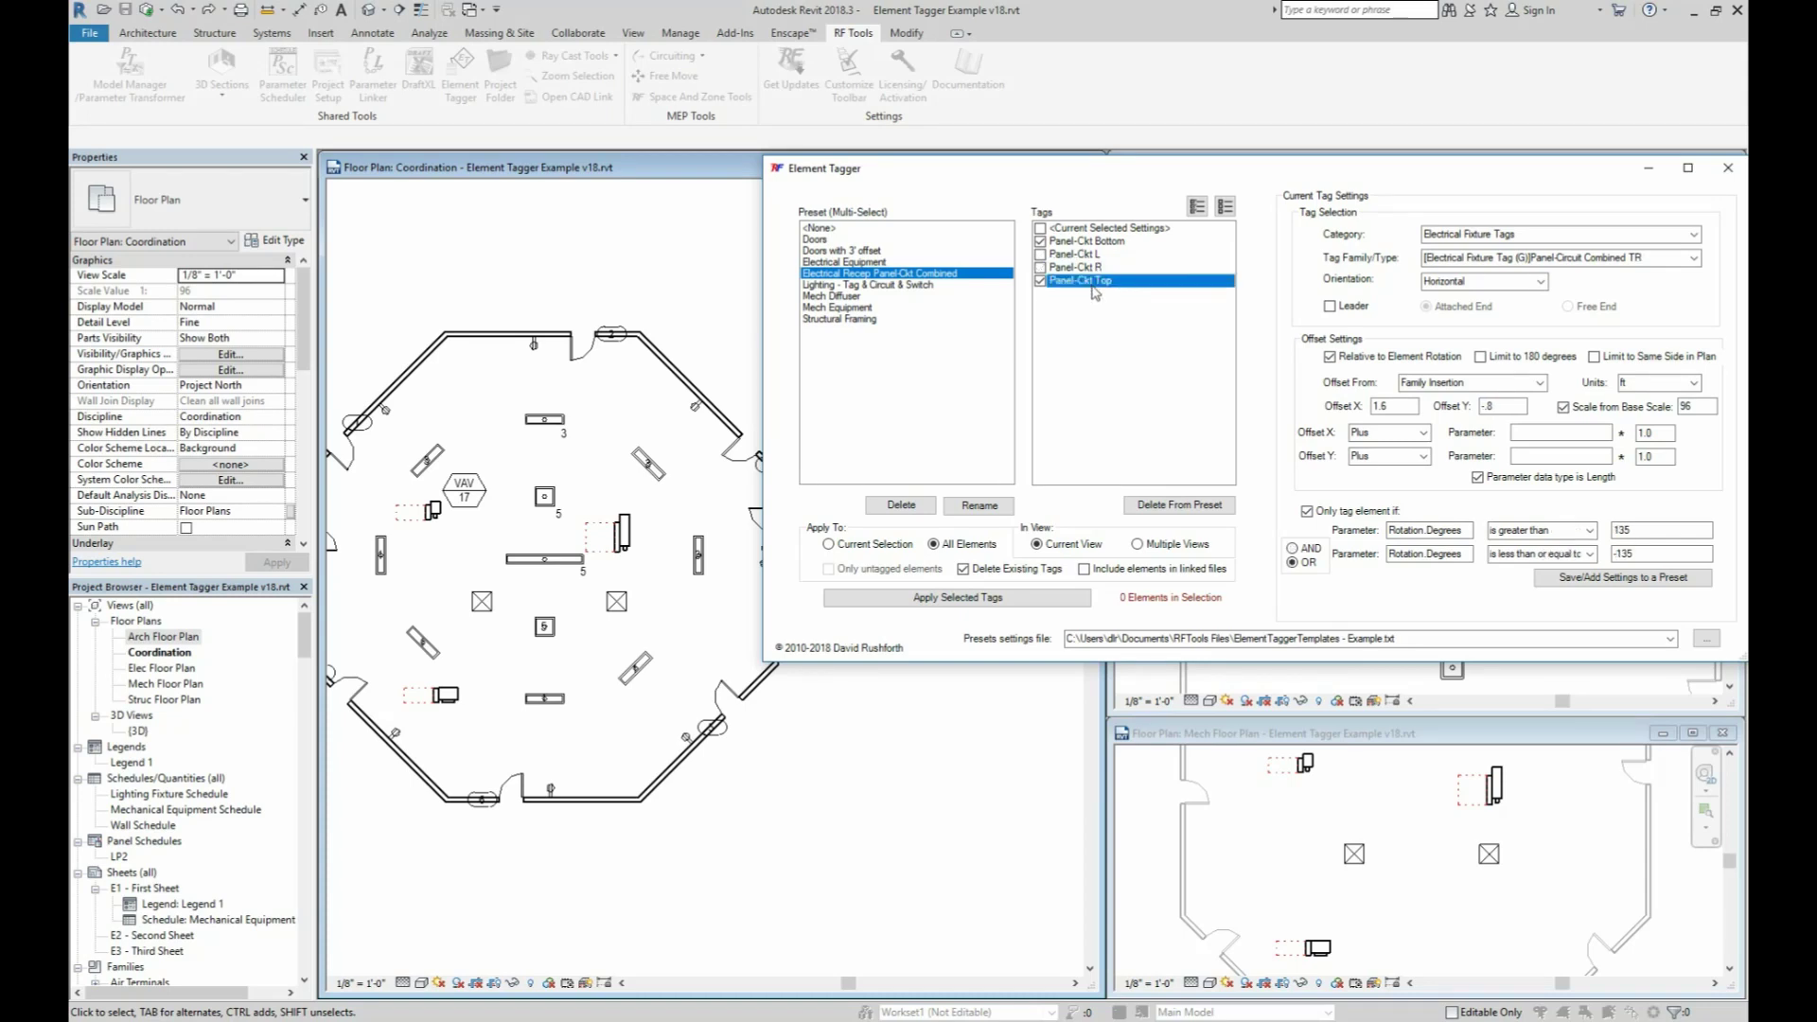
left_click(1092, 284)
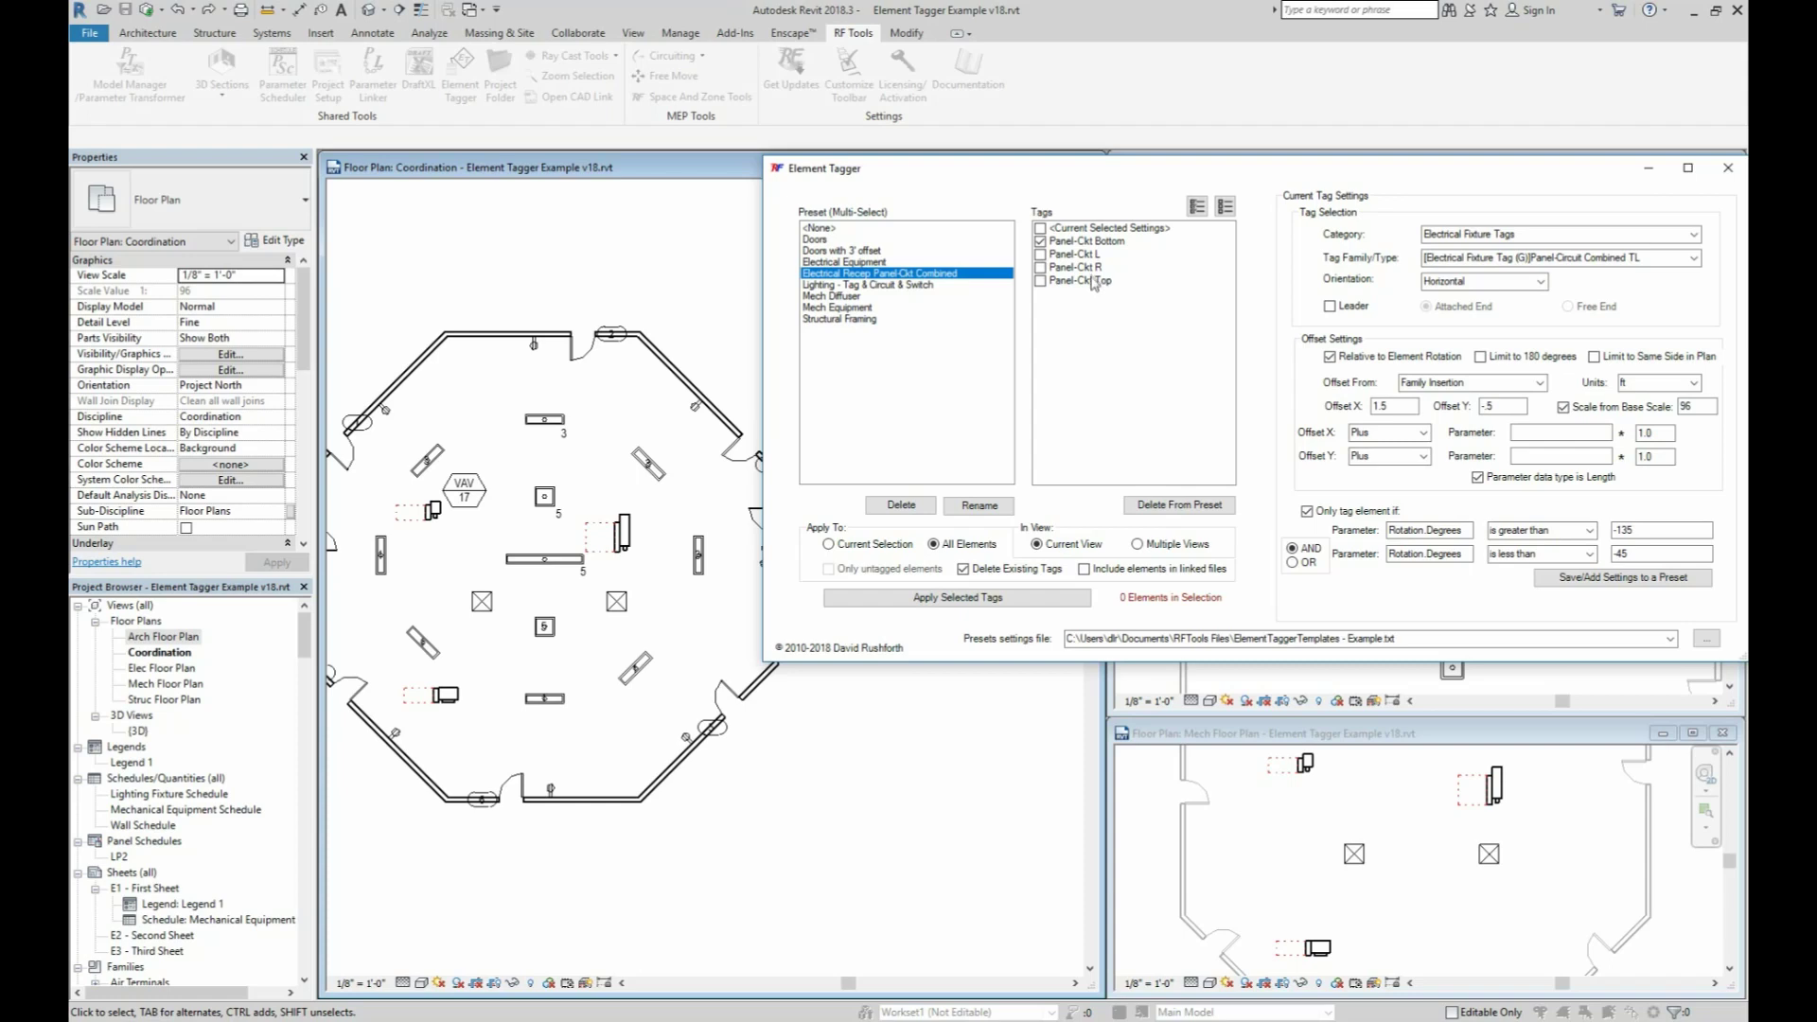
left_click(1093, 243)
Select all presets from Doors to Structural Framing and tag all elements in the Coordination plan
left_click(822, 240)
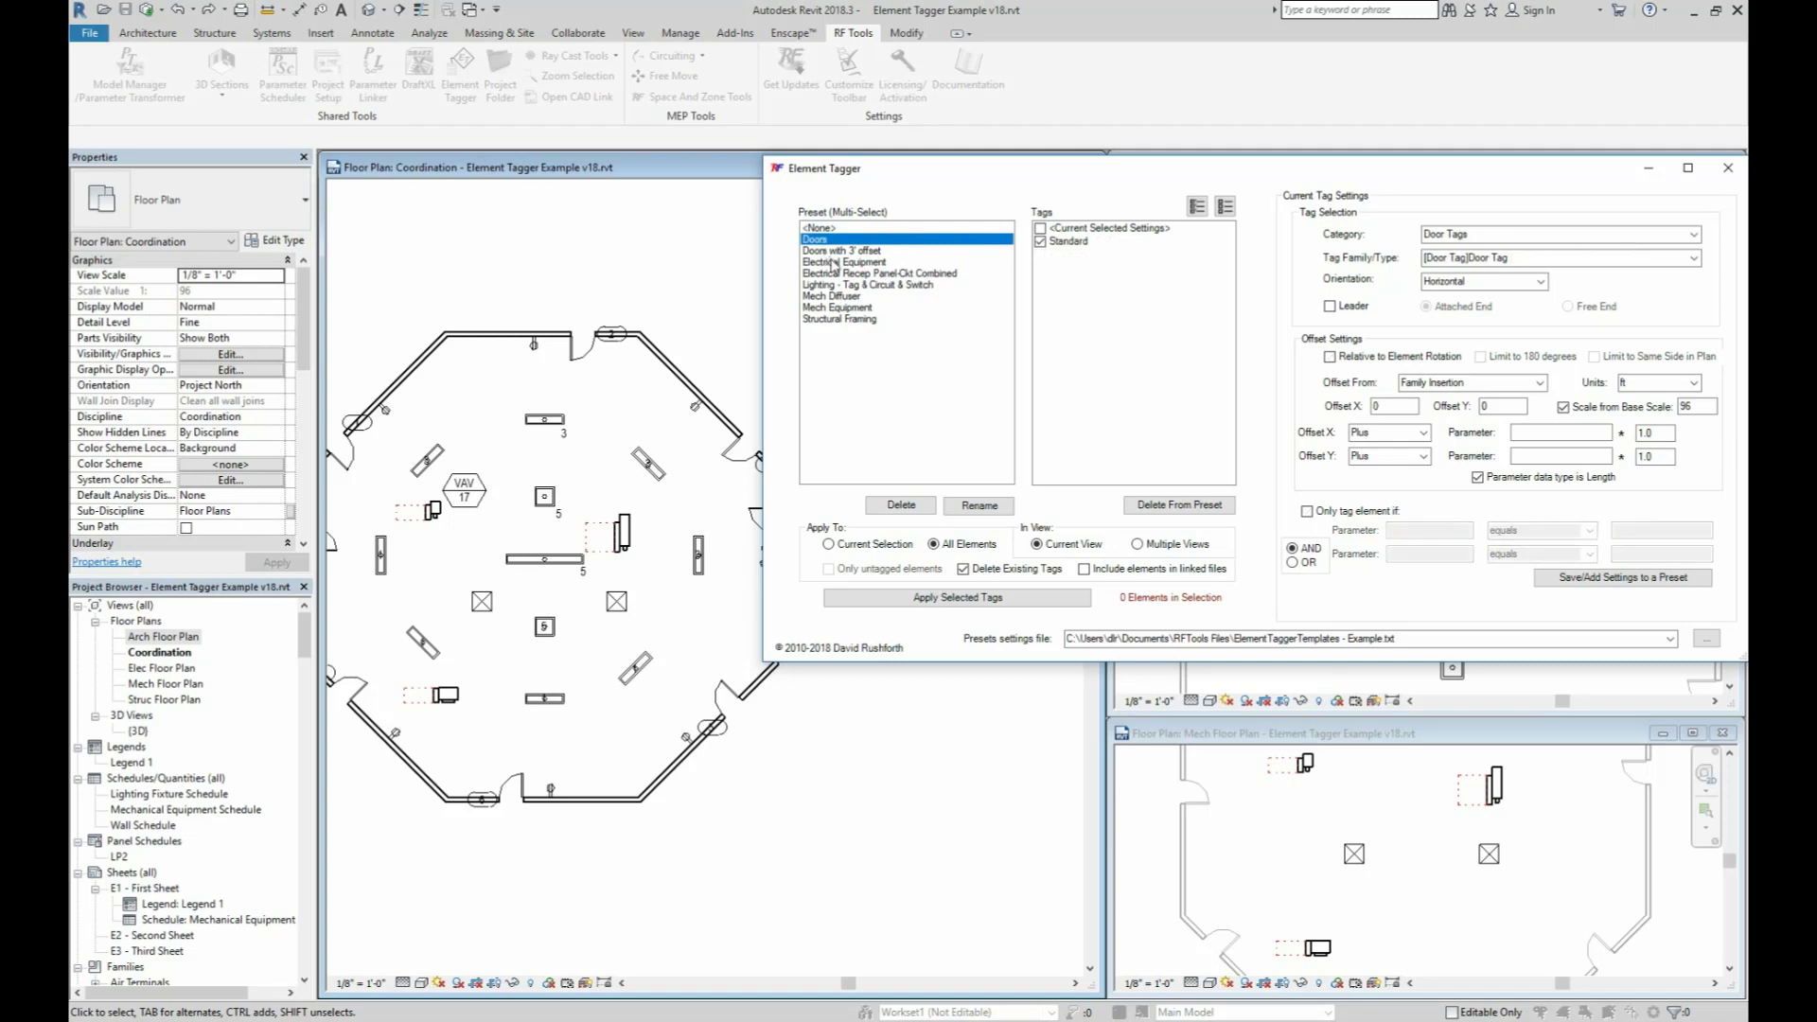
left_click(833, 262, "ctrl")
left_click(836, 273, "ctrl")
left_click(838, 285, "ctrl")
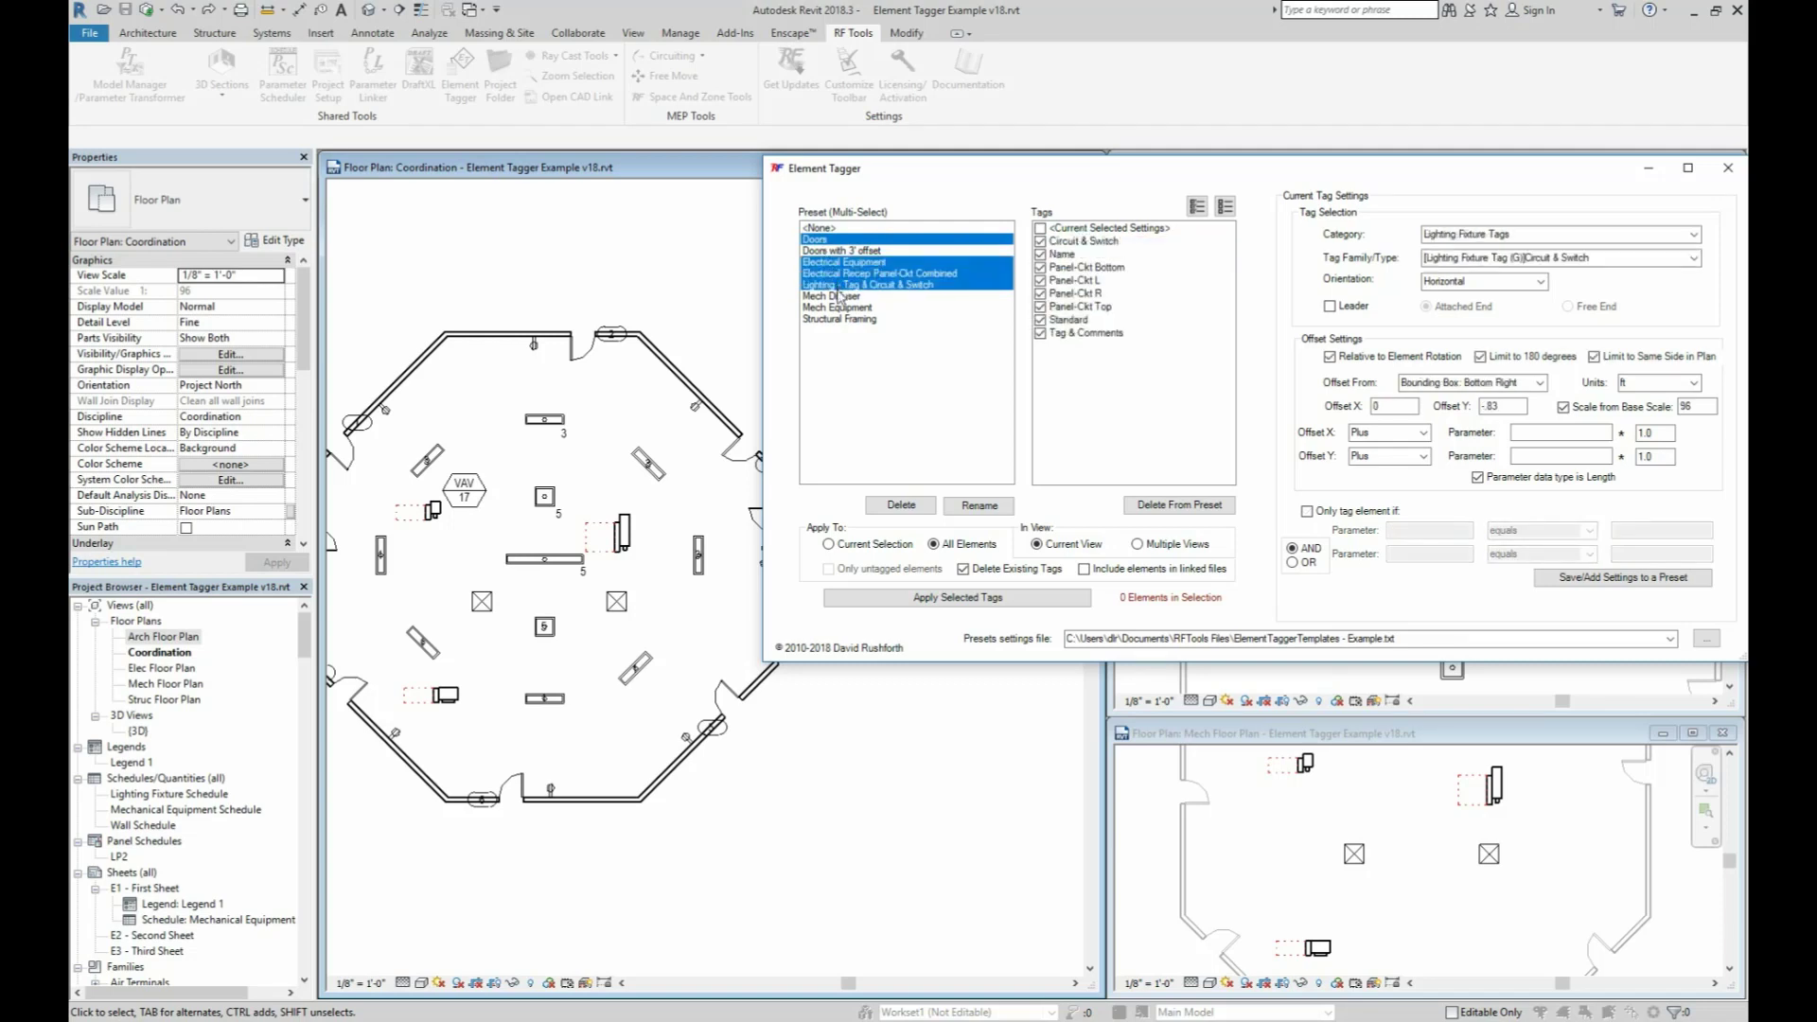
left_click(833, 297, "ctrl")
left_click(834, 308, "ctrl")
left_click(838, 319, "ctrl")
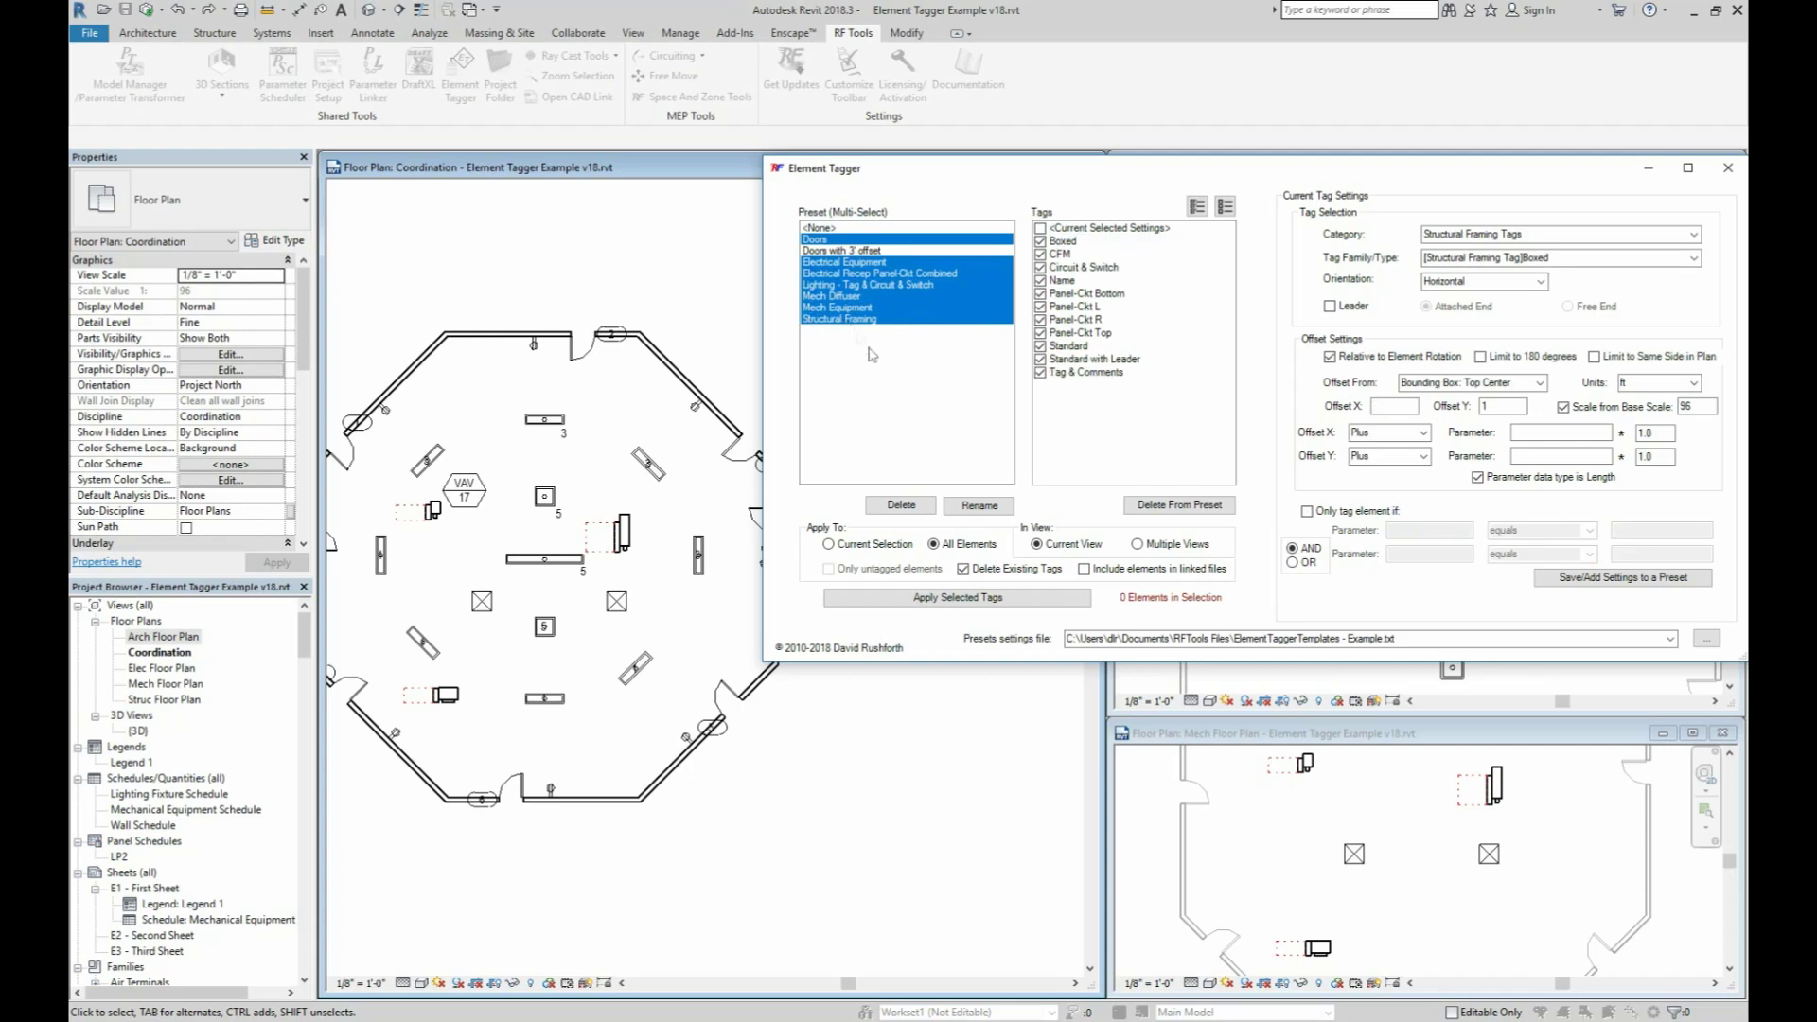
left_click(998, 598)
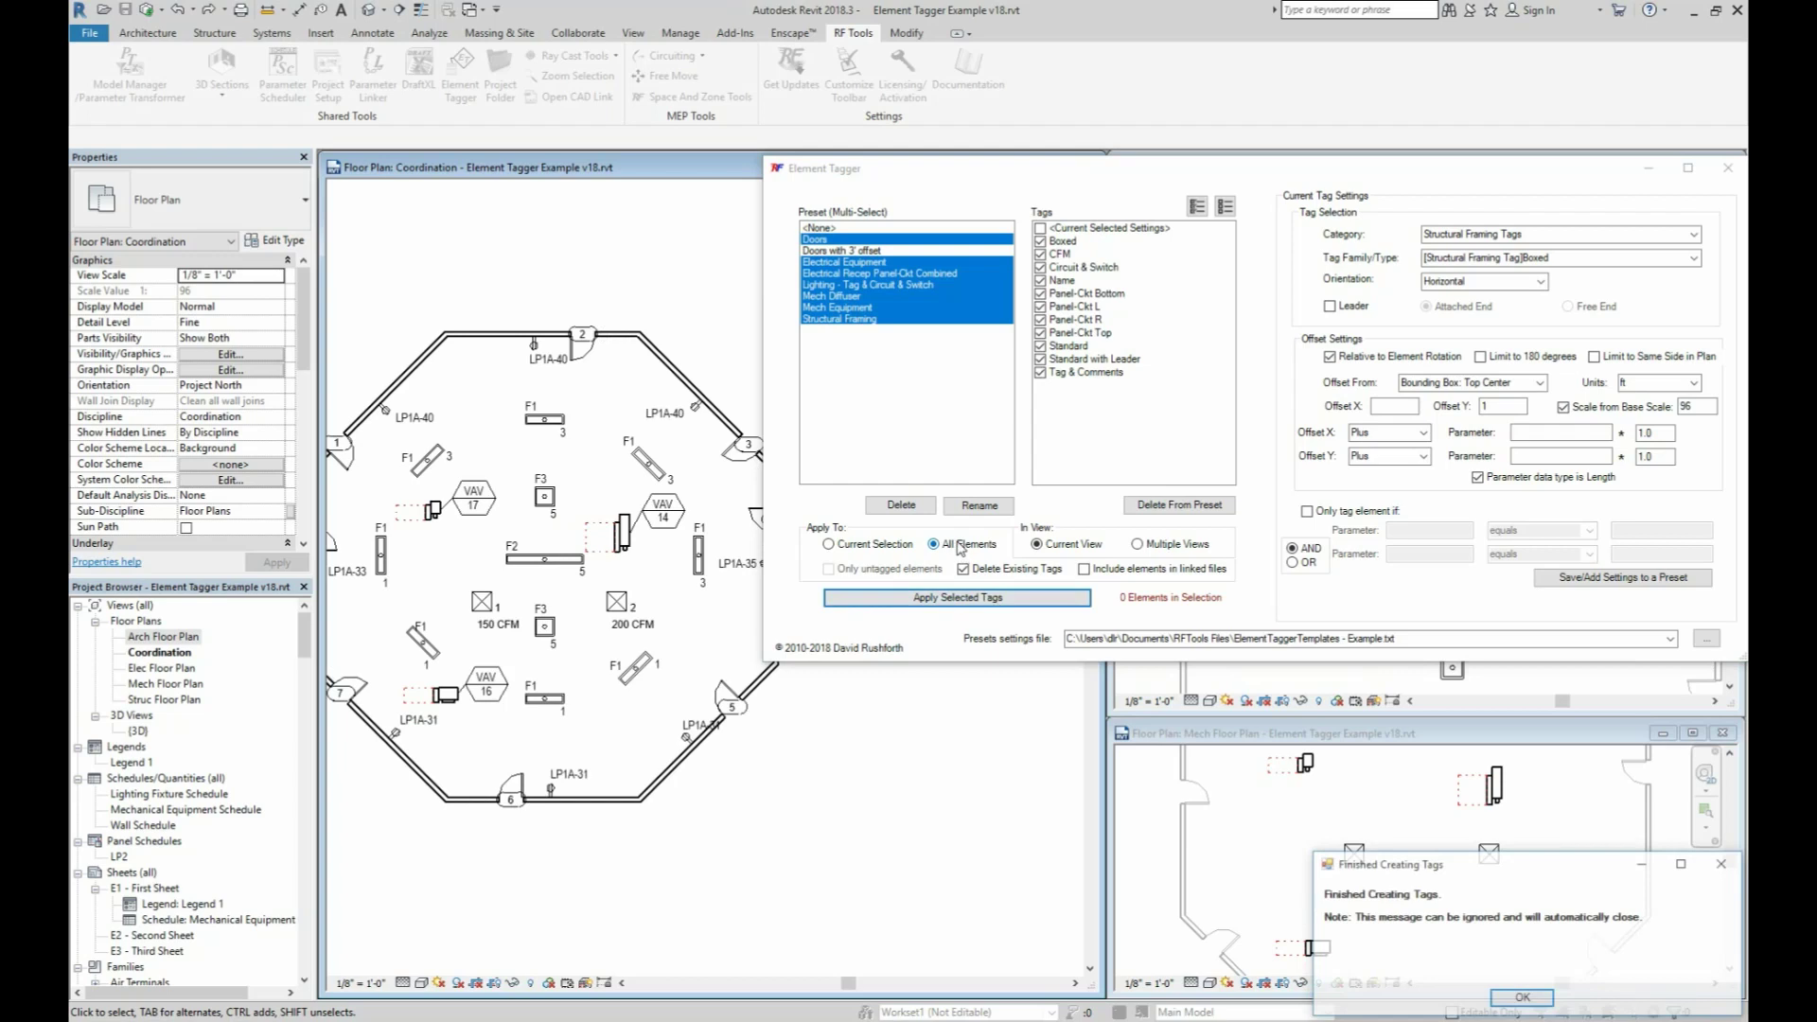
Keep All Elements and enable Include elements in linked files
left_click(913, 546)
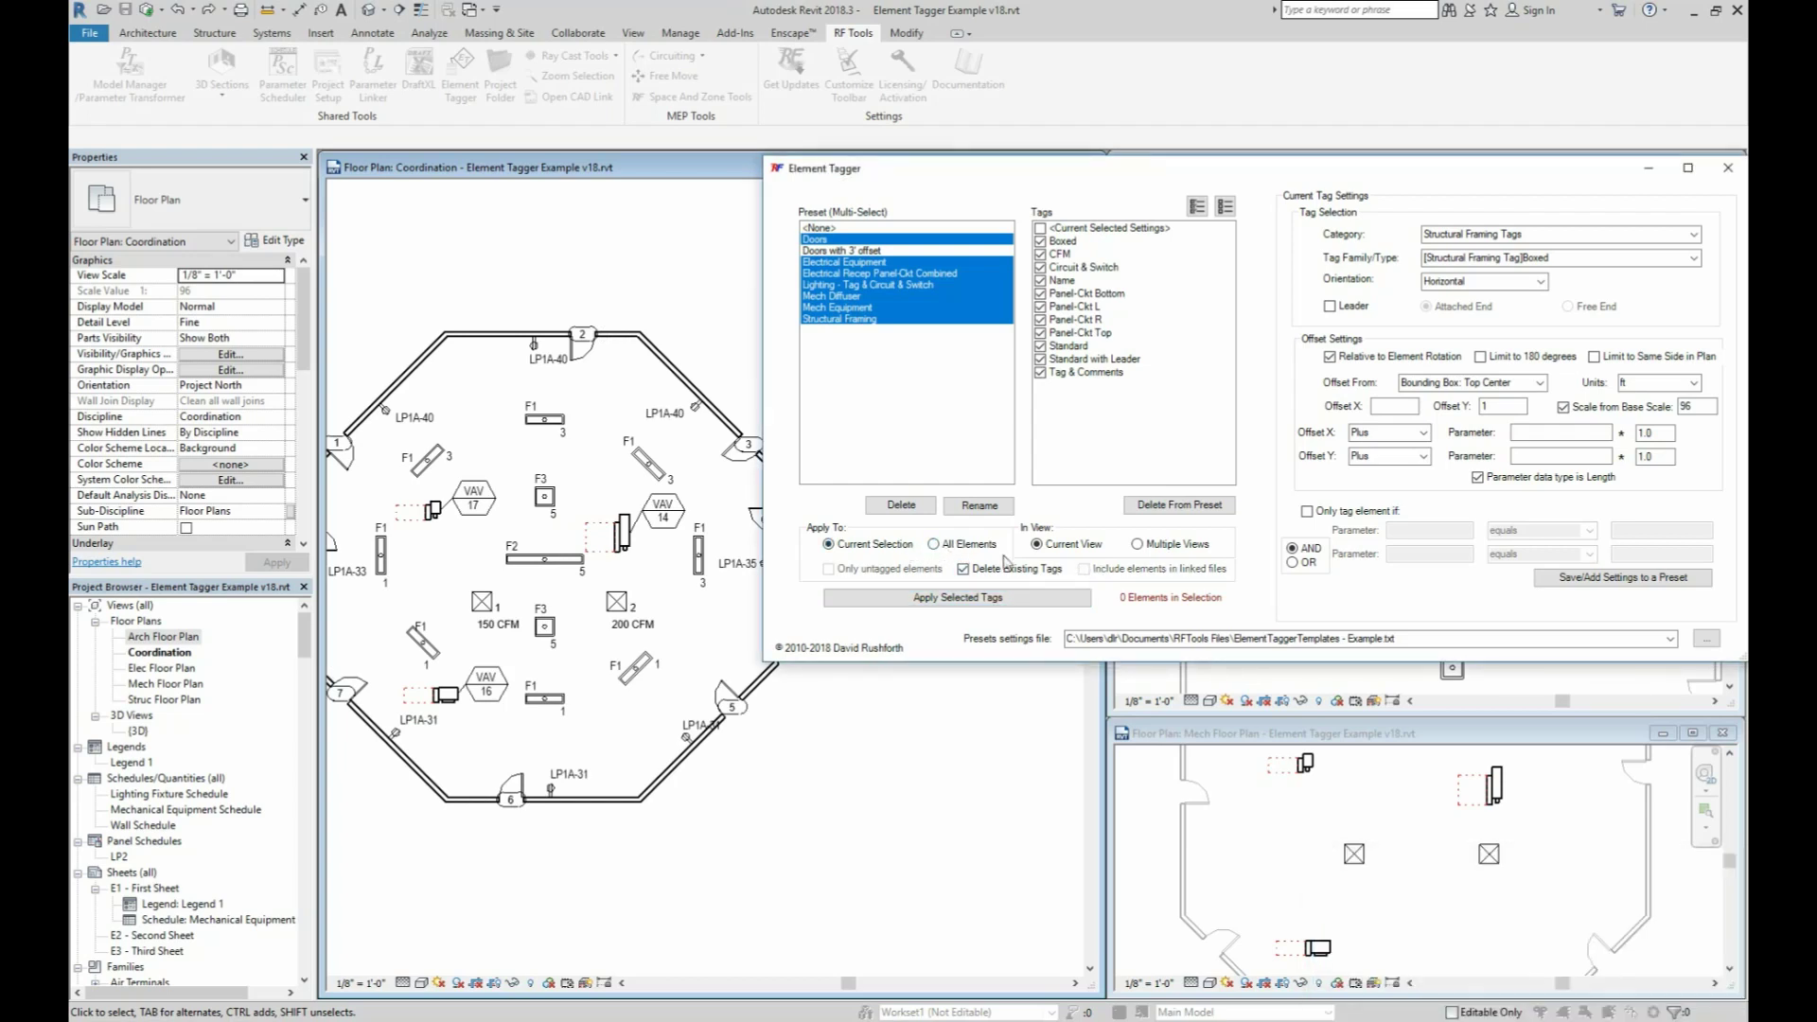
left_click(973, 547)
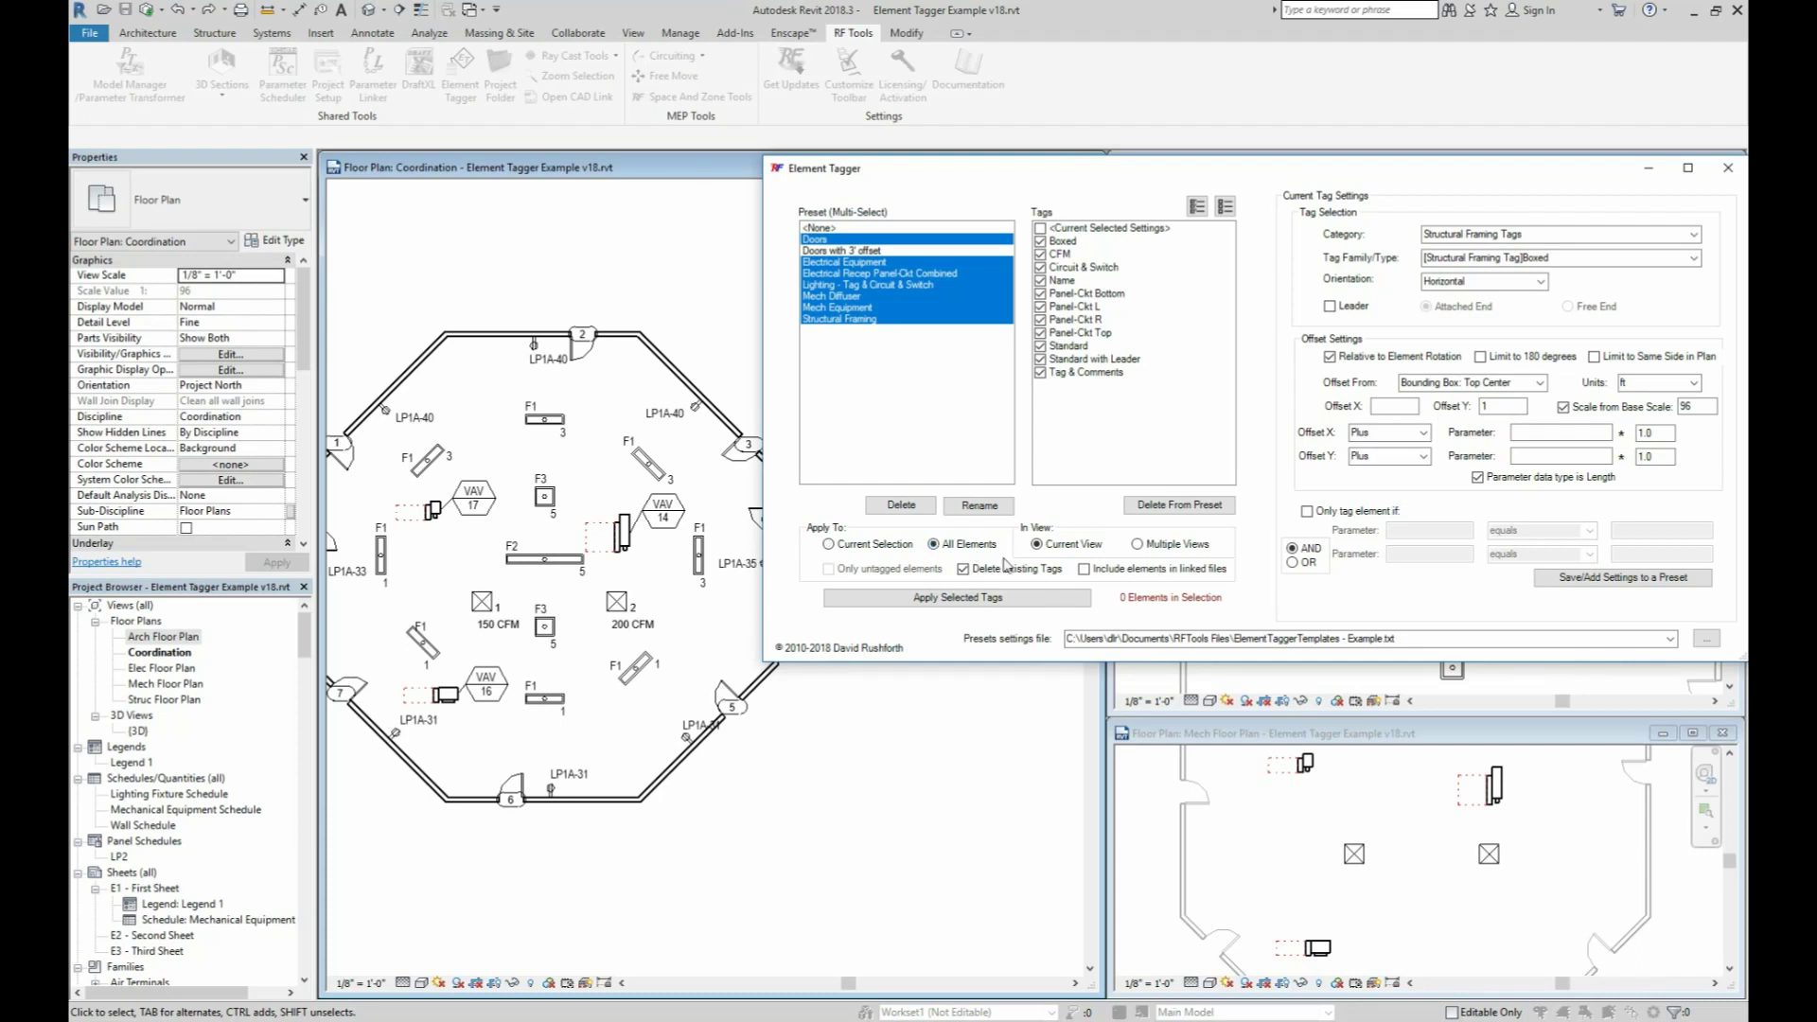
left_click(1084, 569)
Close Element Tagger and bring up the Manage Views and Viewports page of RF Tools Project Setup
left_click(1728, 171)
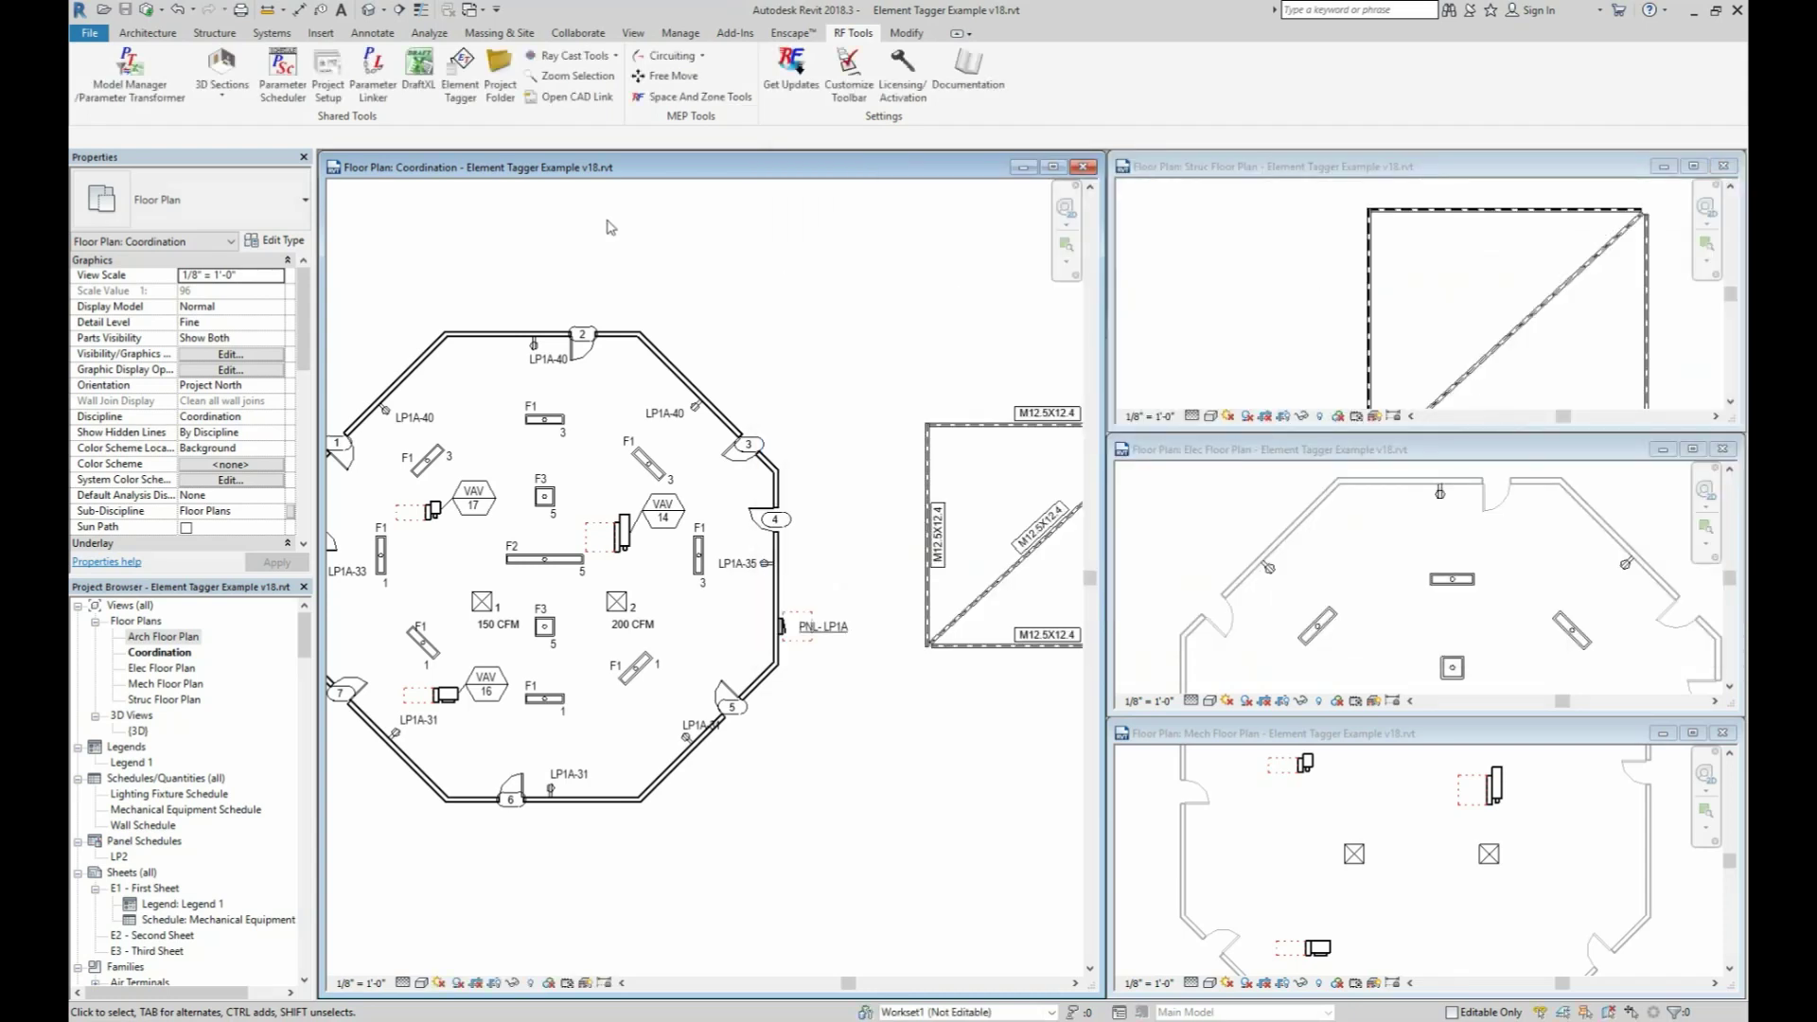
left_click(335, 92)
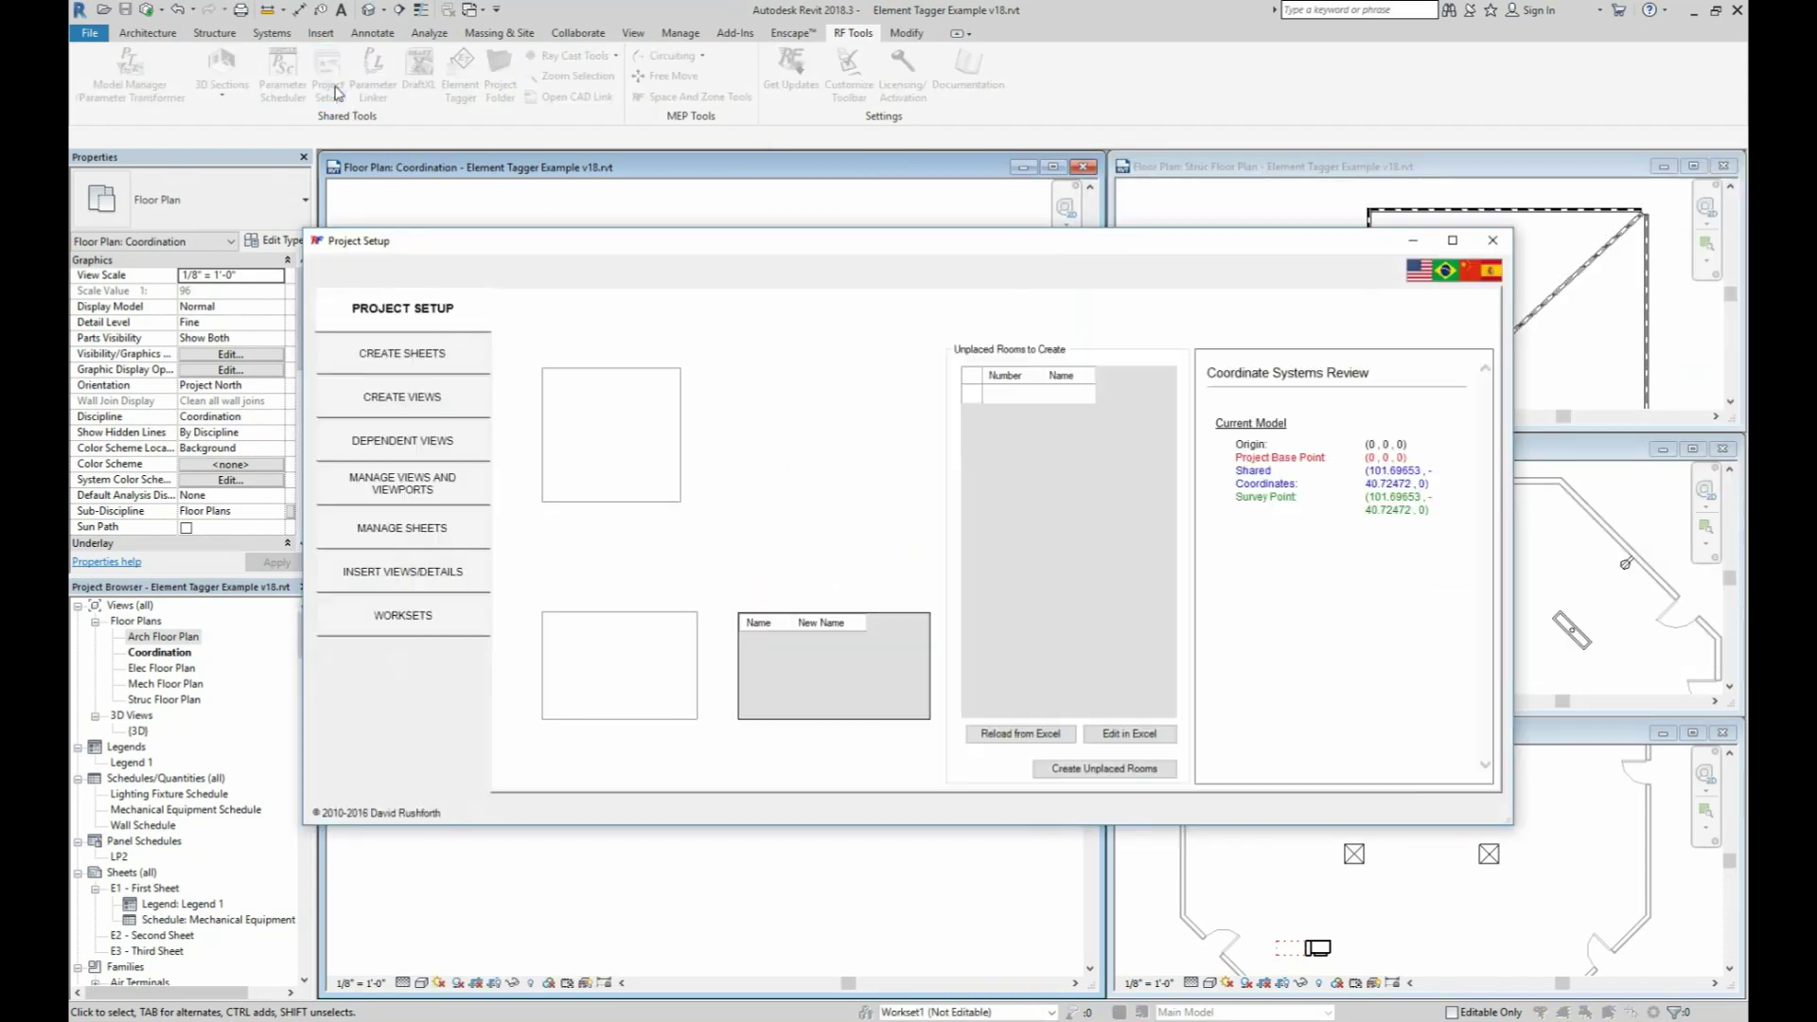
left_click(429, 493)
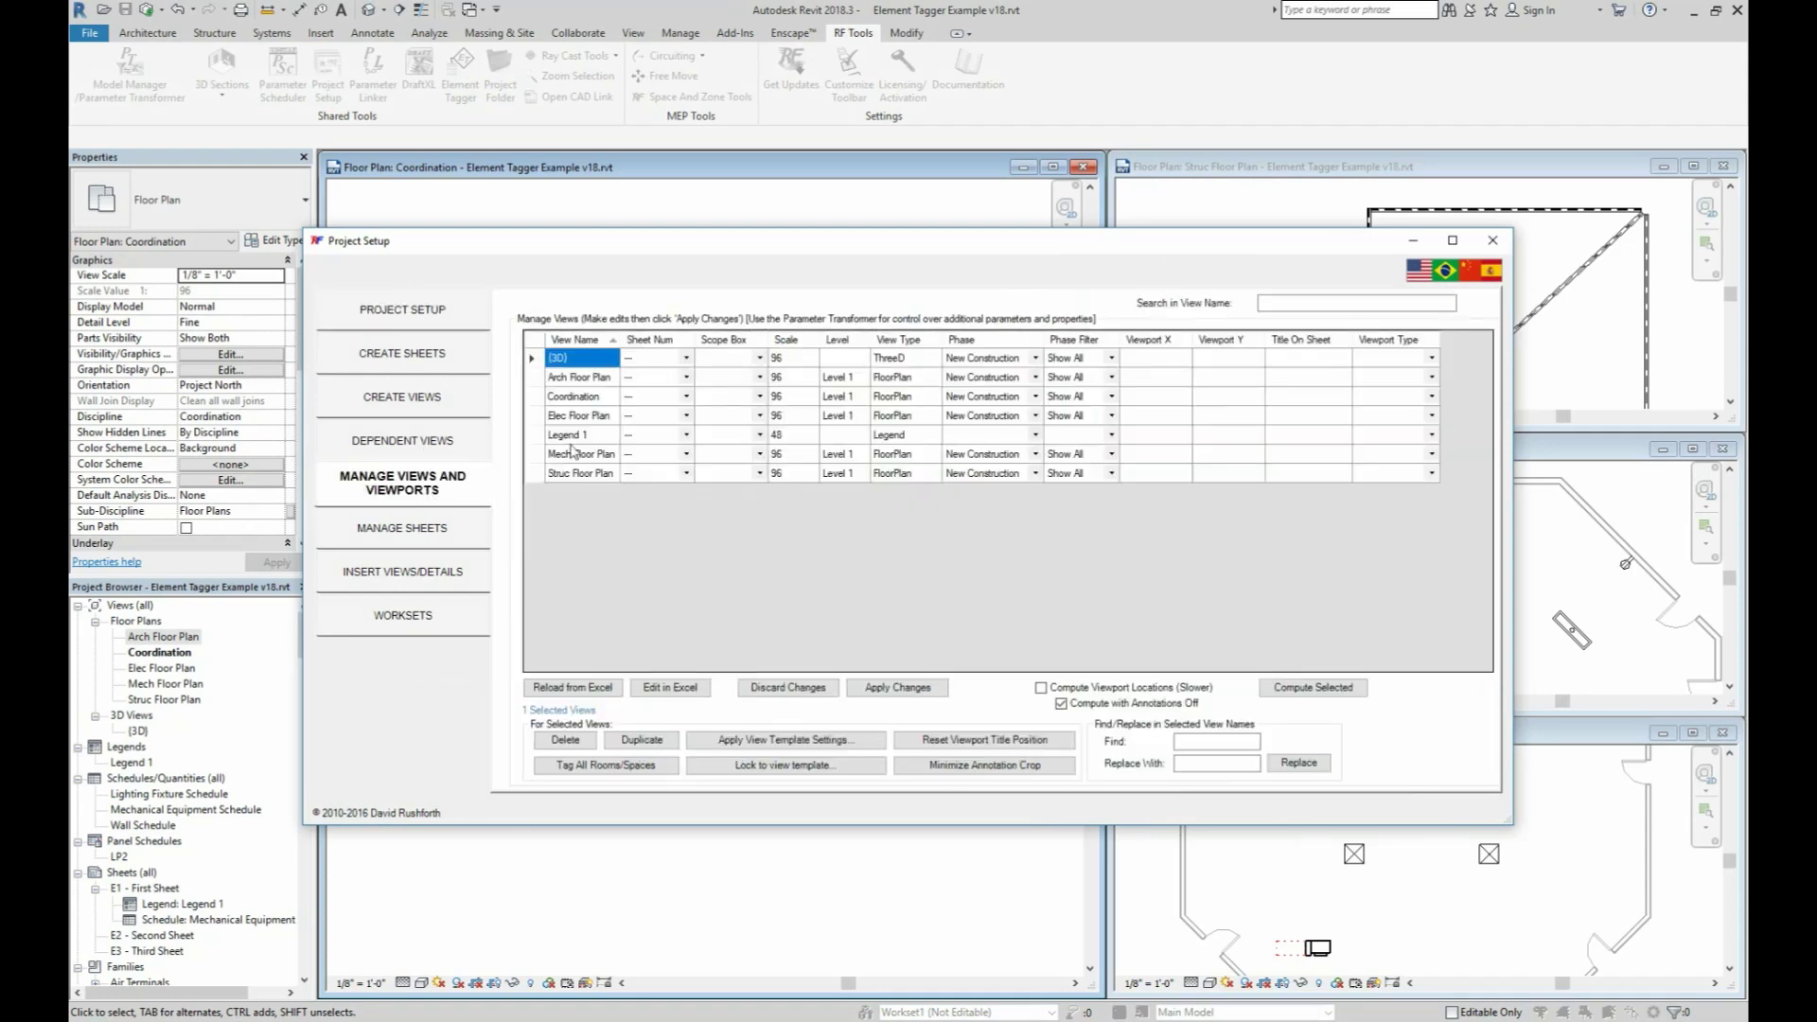
Select the Arch, Coordination, Elec, Mech and Struc floor plan views, then cancel Tag All Rooms/Spaces
left_click(579, 378)
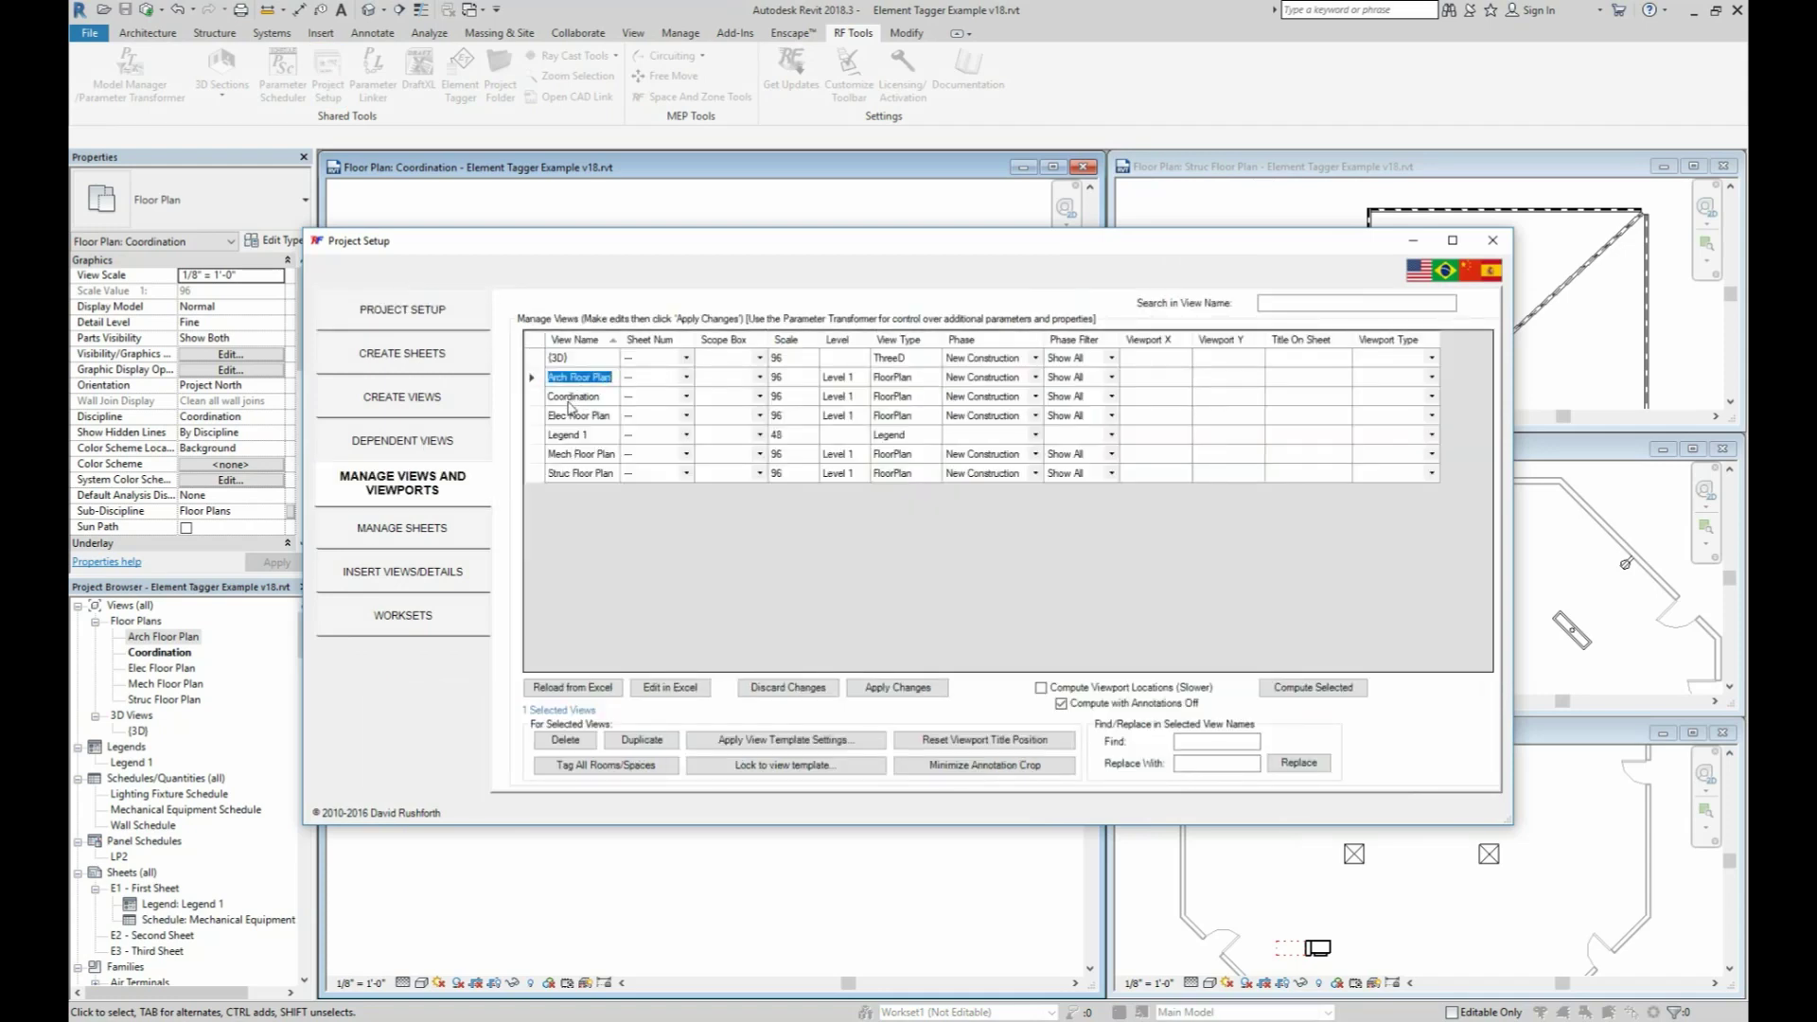
left_click(575, 397, "ctrl")
left_click(572, 418, "ctrl")
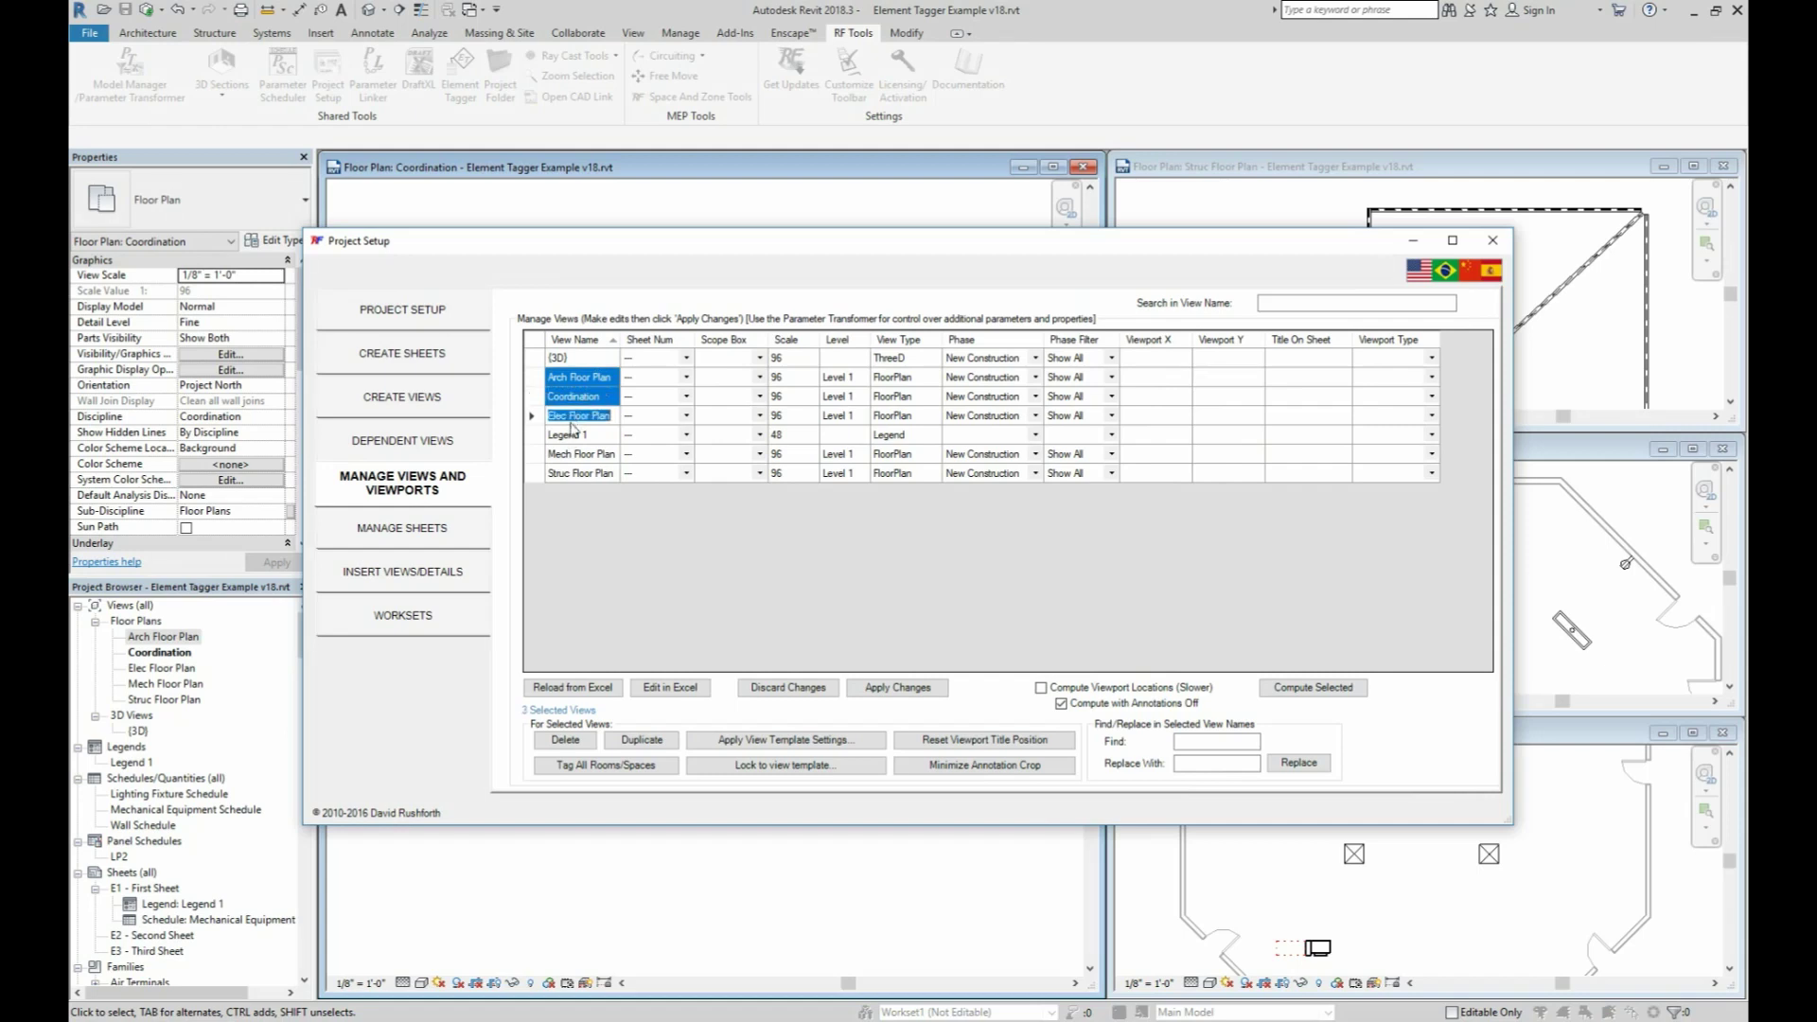
left_click(577, 454, "ctrl")
left_click(577, 474, "ctrl")
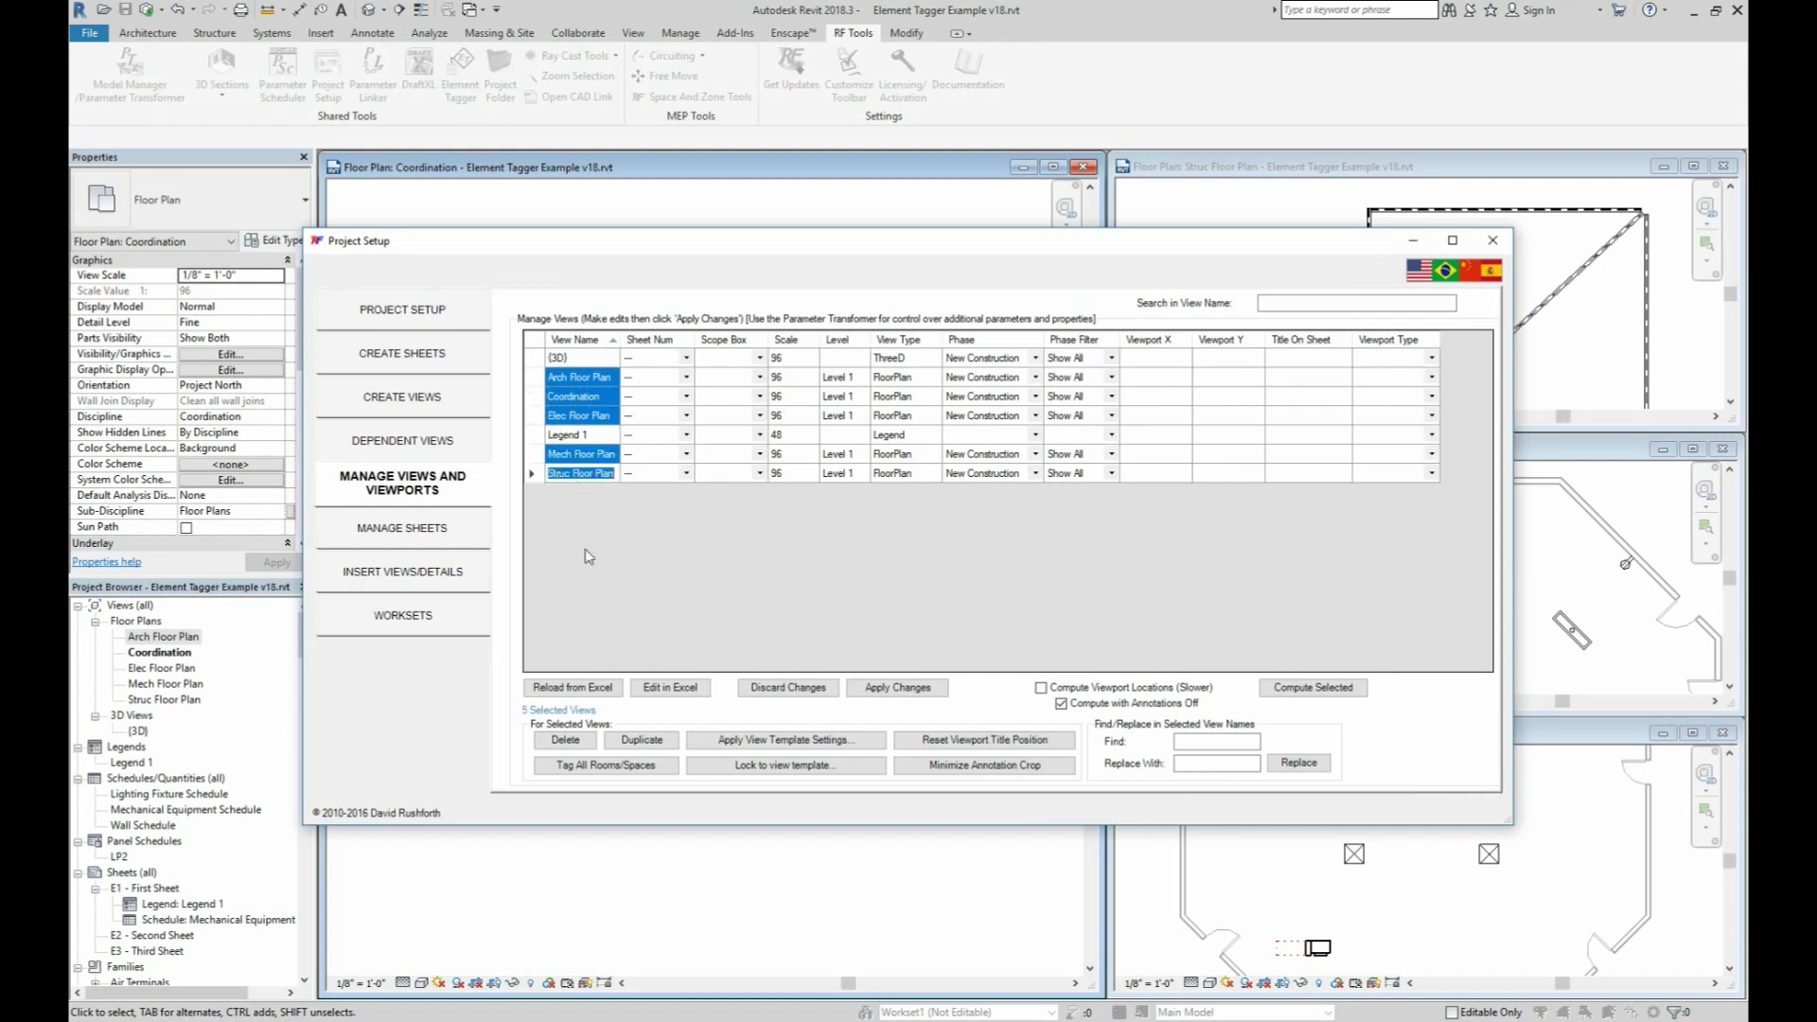
left_click(626, 772)
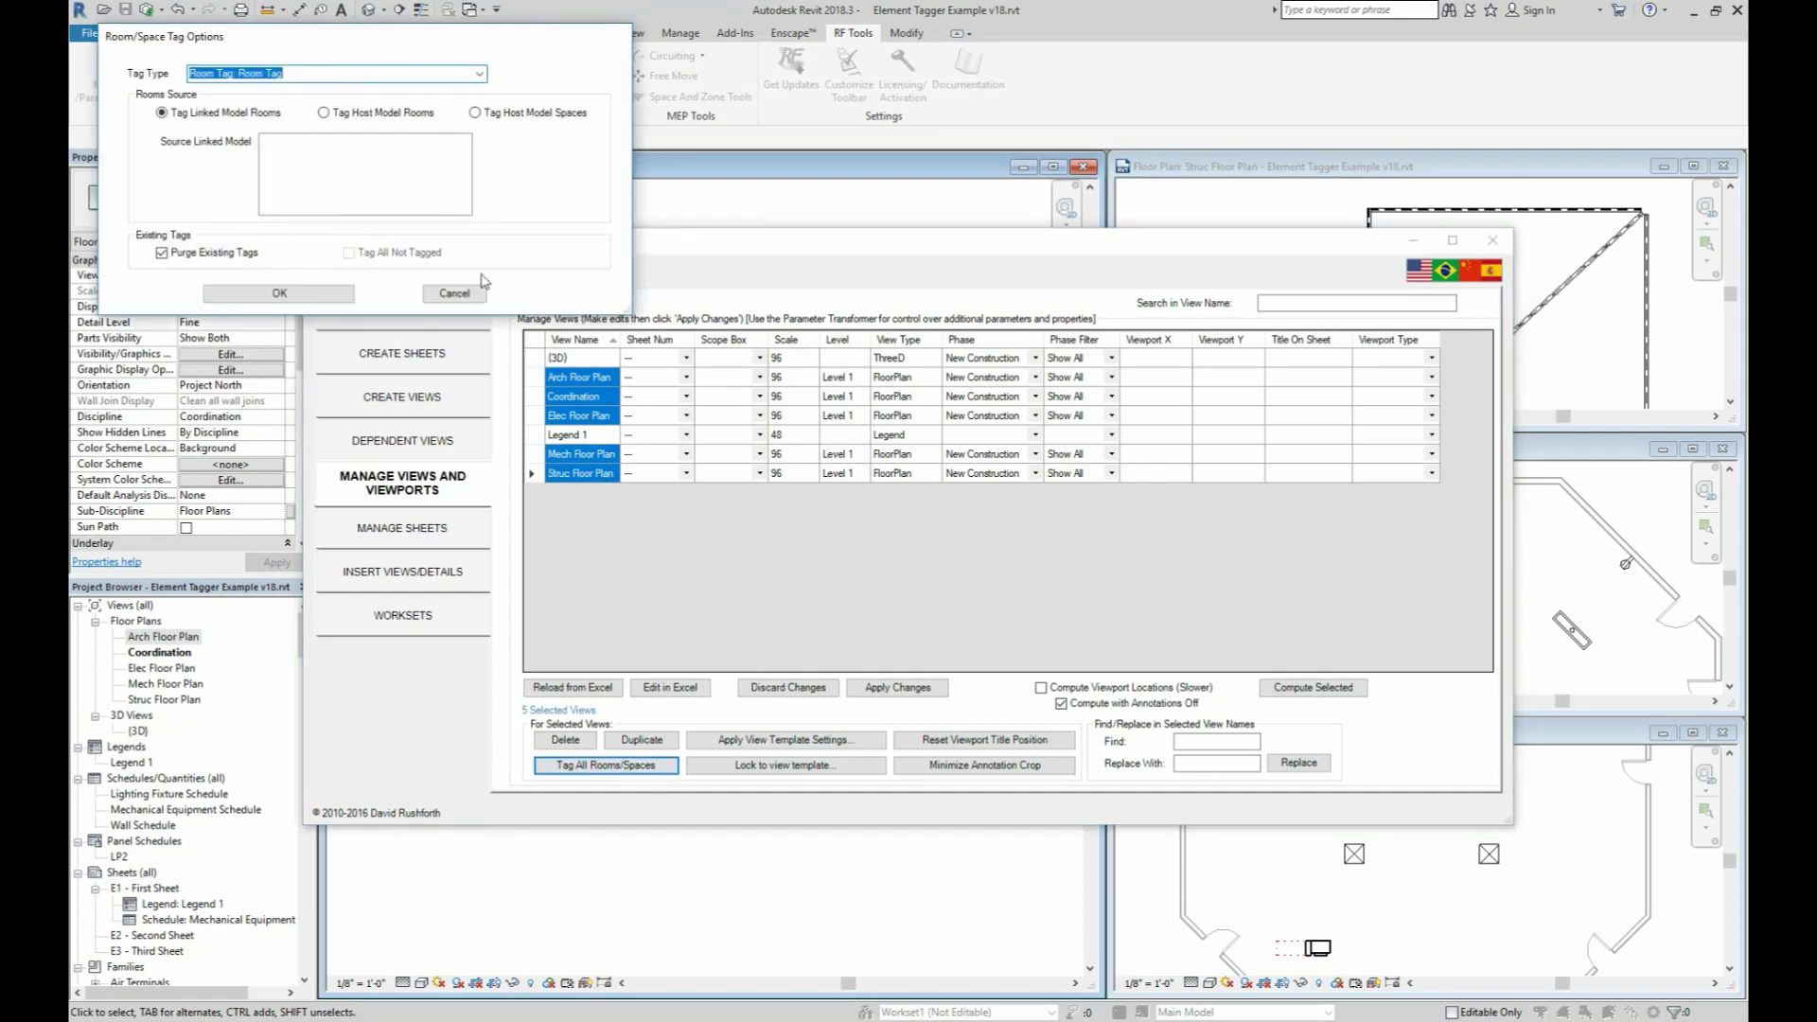
left_click(454, 294)
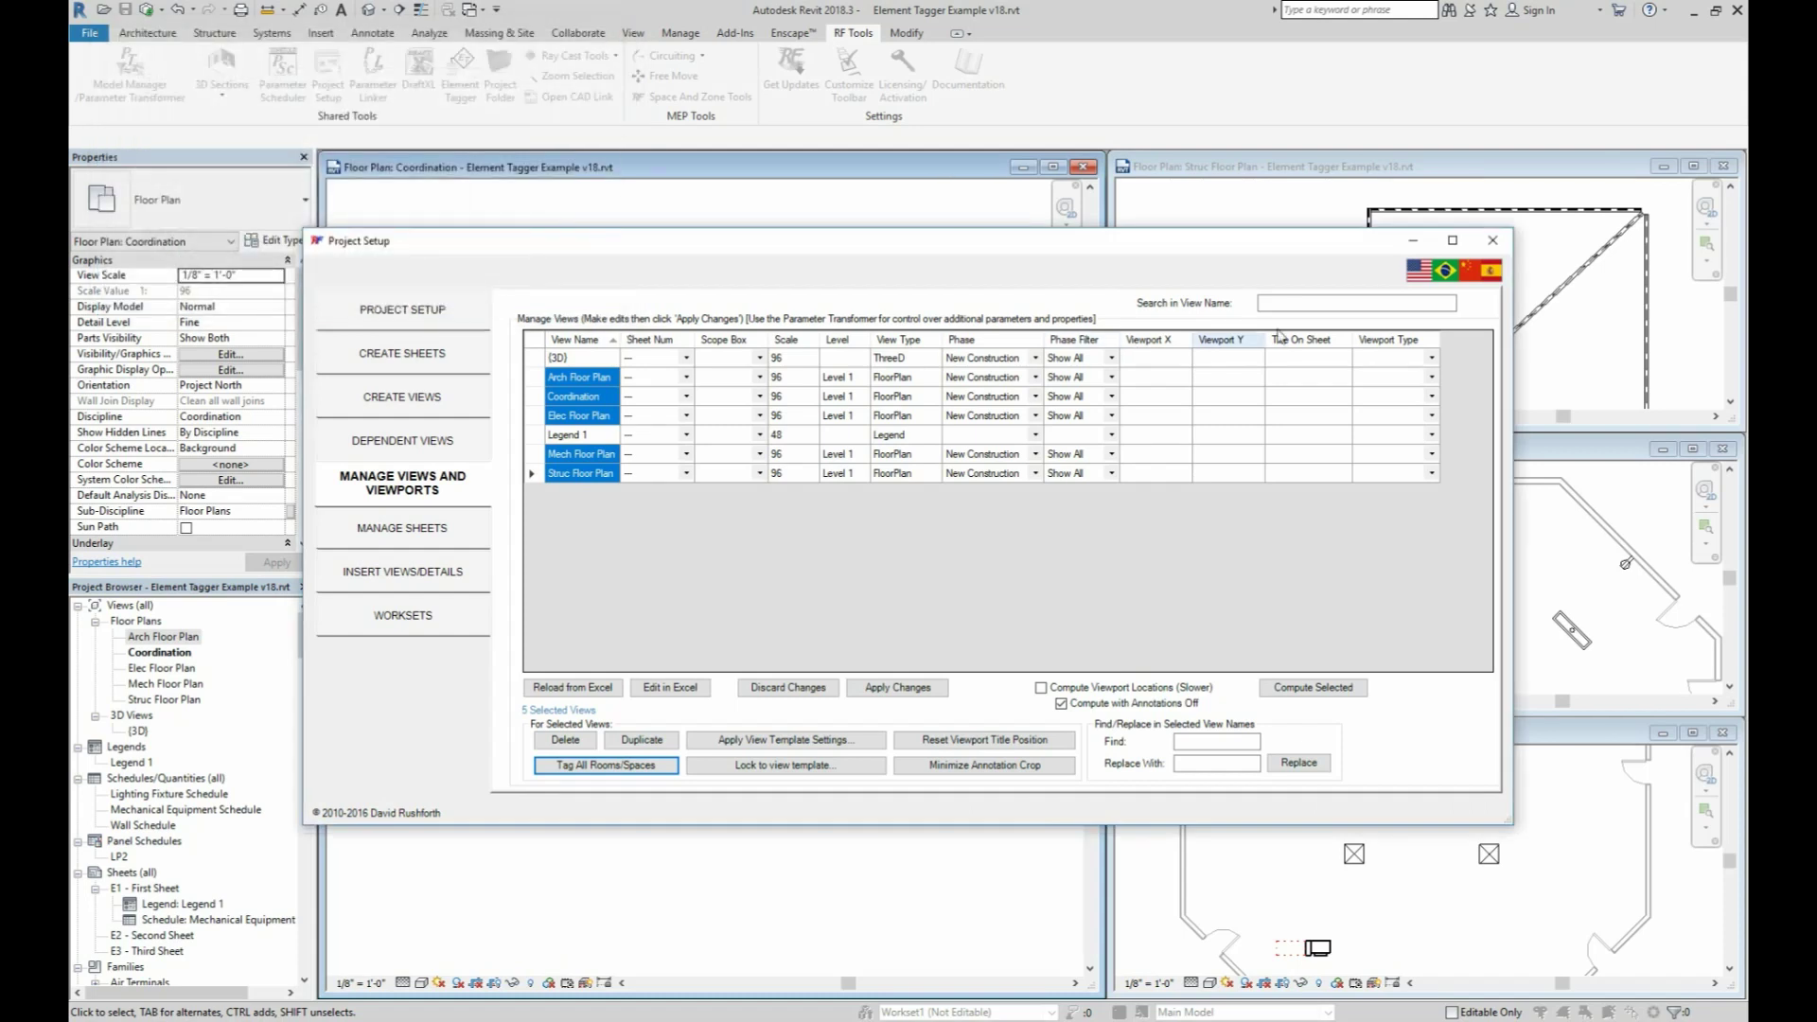
left_click(1493, 243)
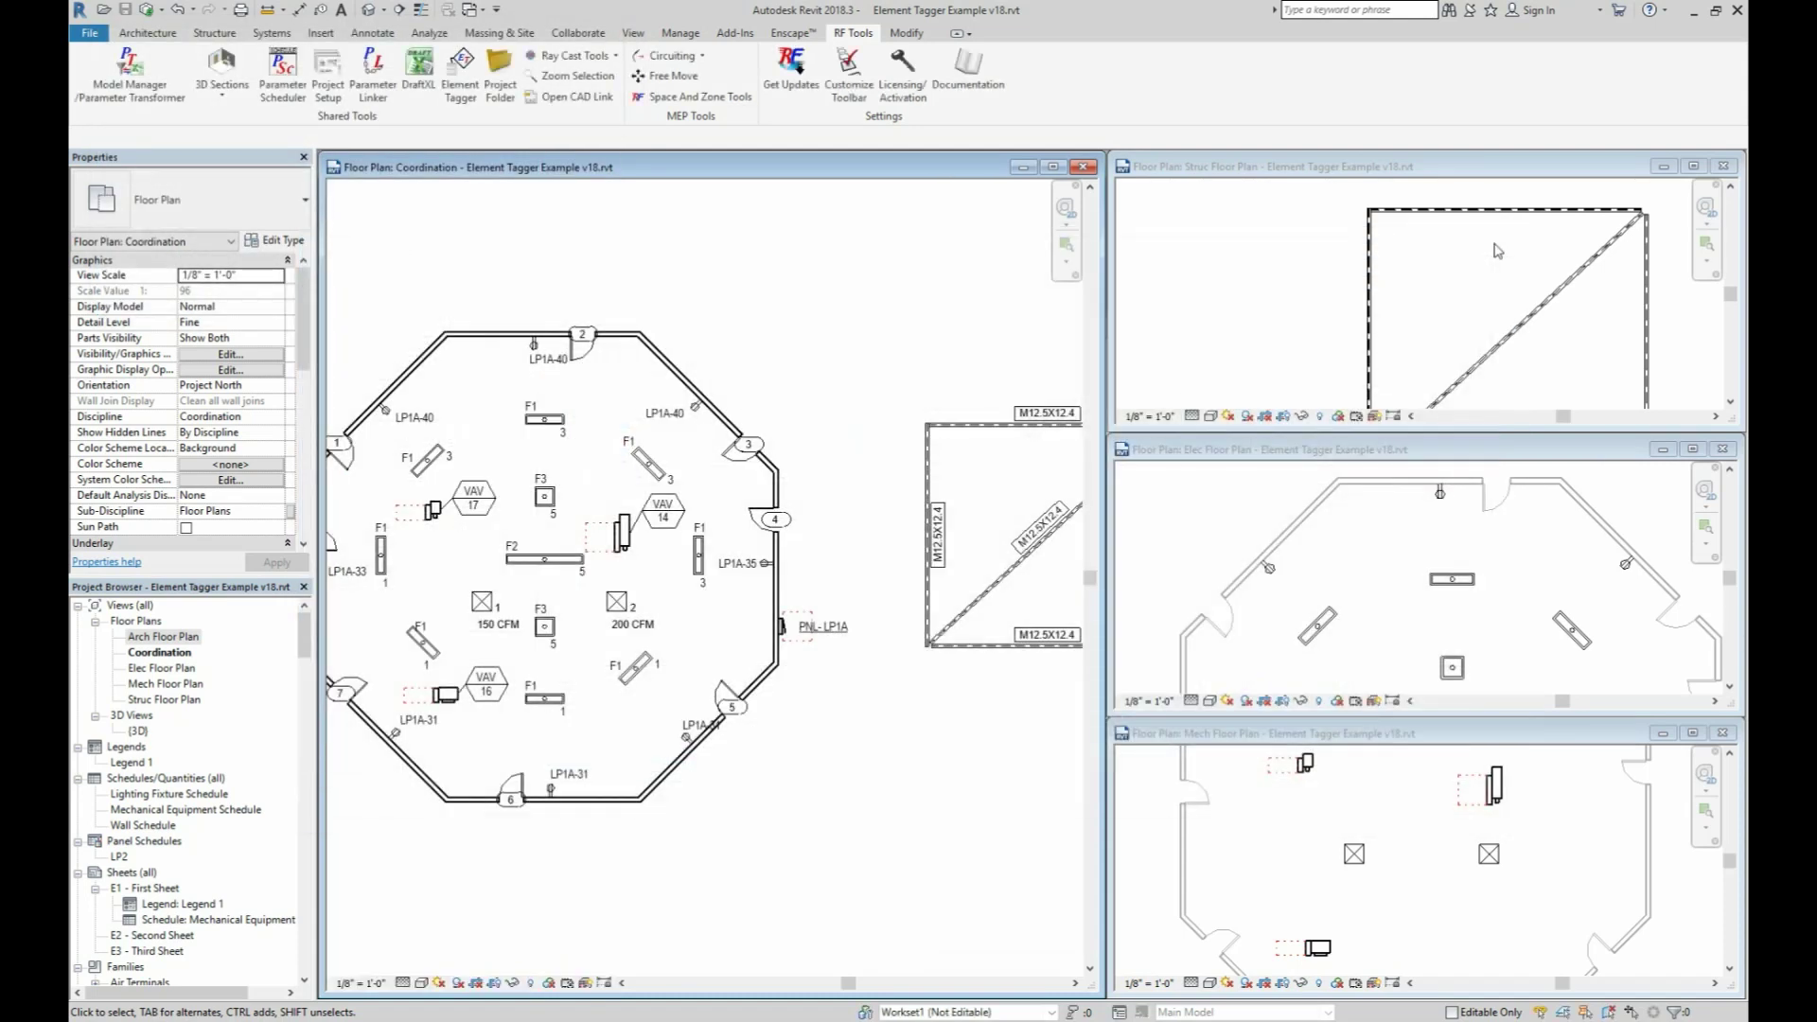